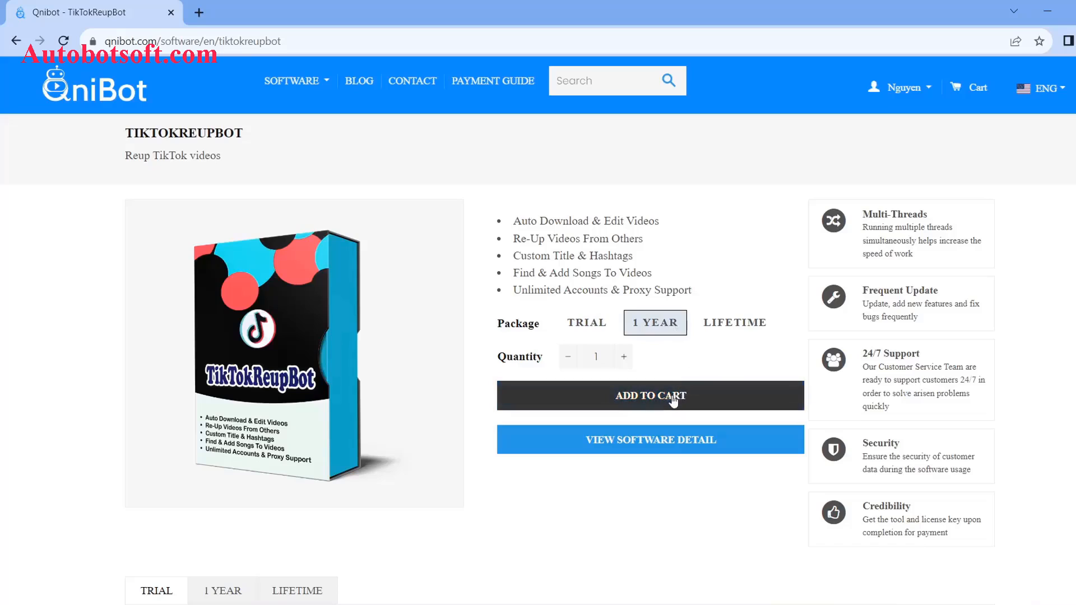
- Add the TikTokReupBot 1 Year package ($300.00) to the cart, check the cart, and open the account menu
click(679, 396)
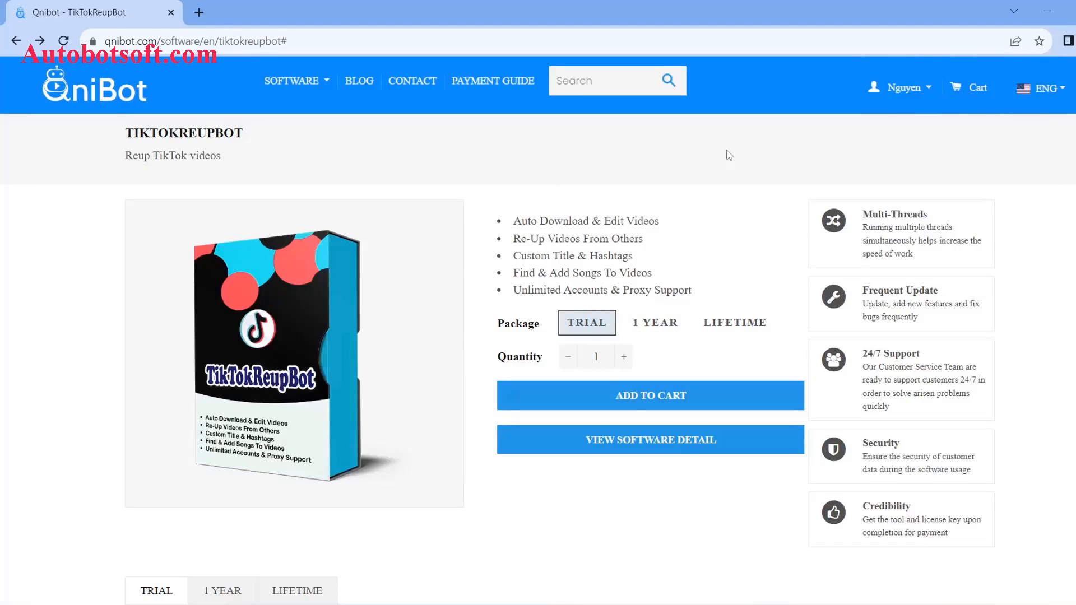
click(970, 93)
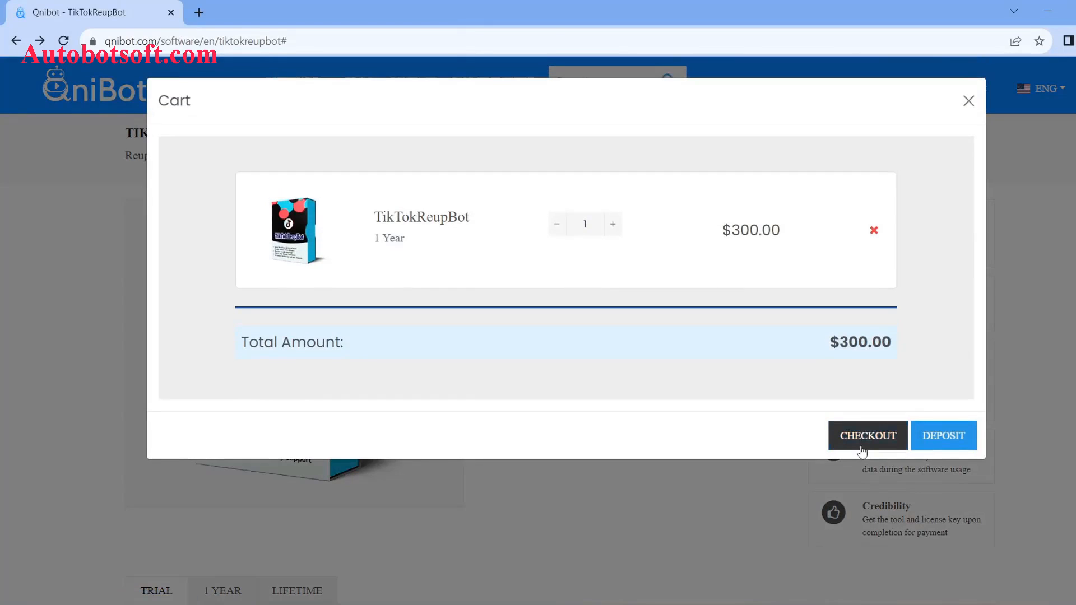
click(867, 442)
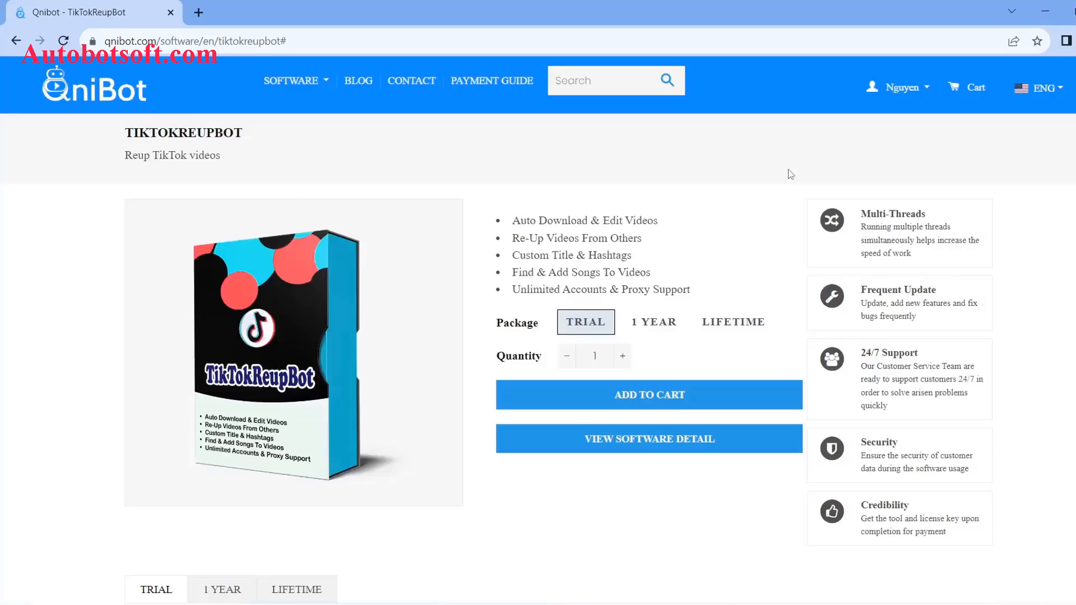
click(927, 97)
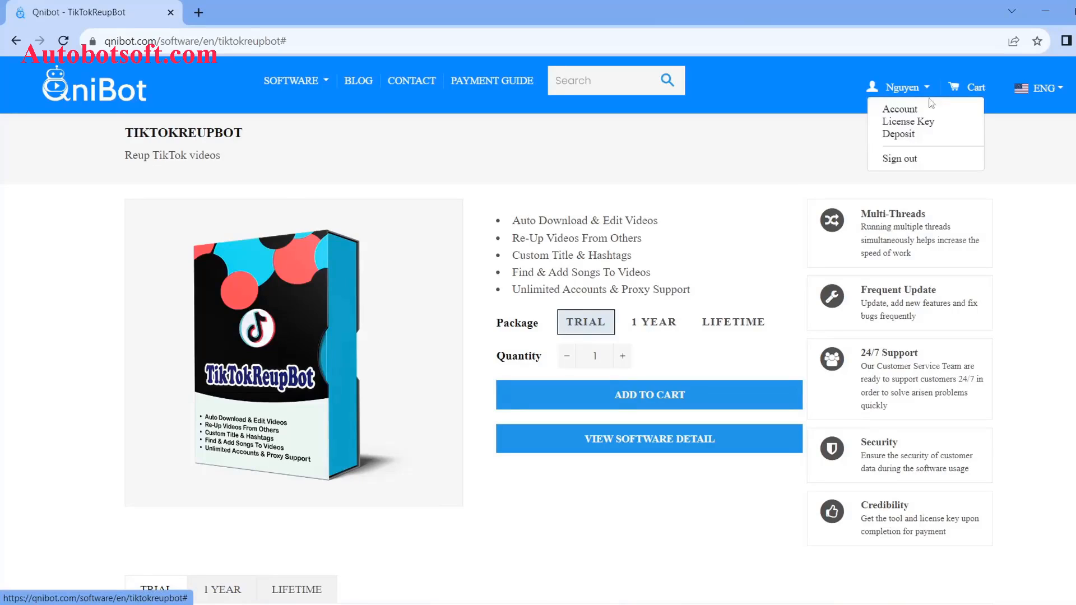
- Go to License Key, select the TikTokReupBot key, and download the TikTokReupBot software
click(922, 127)
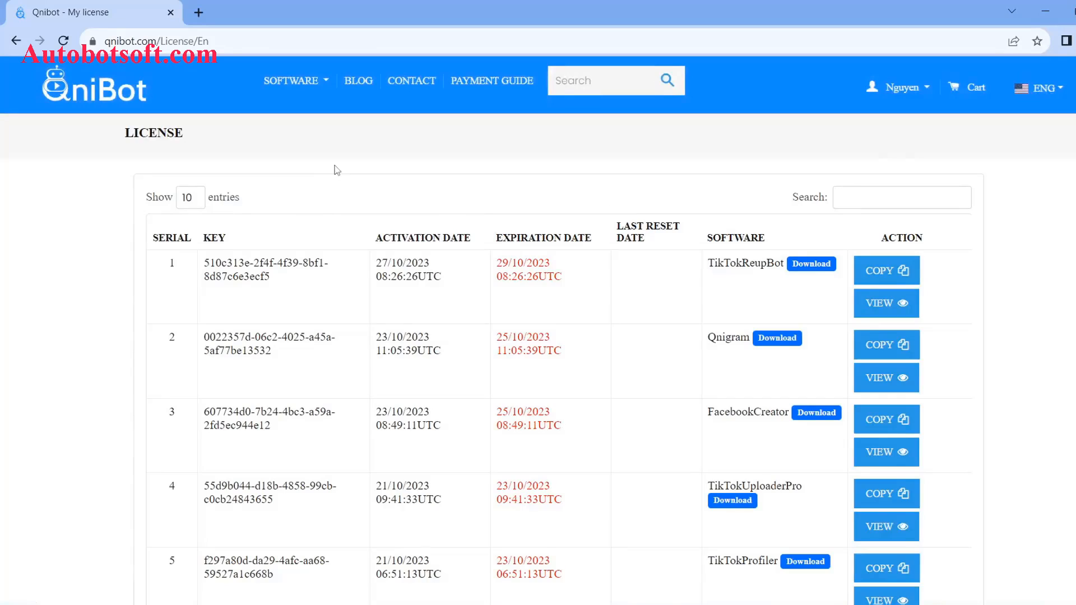
drag(273, 281, 204, 264)
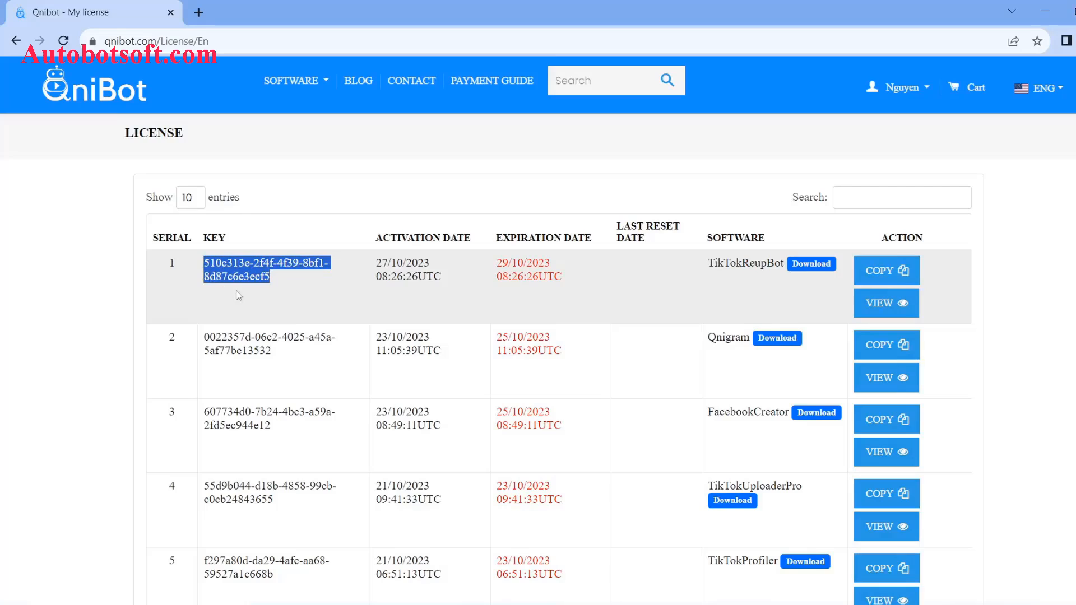
click(807, 278)
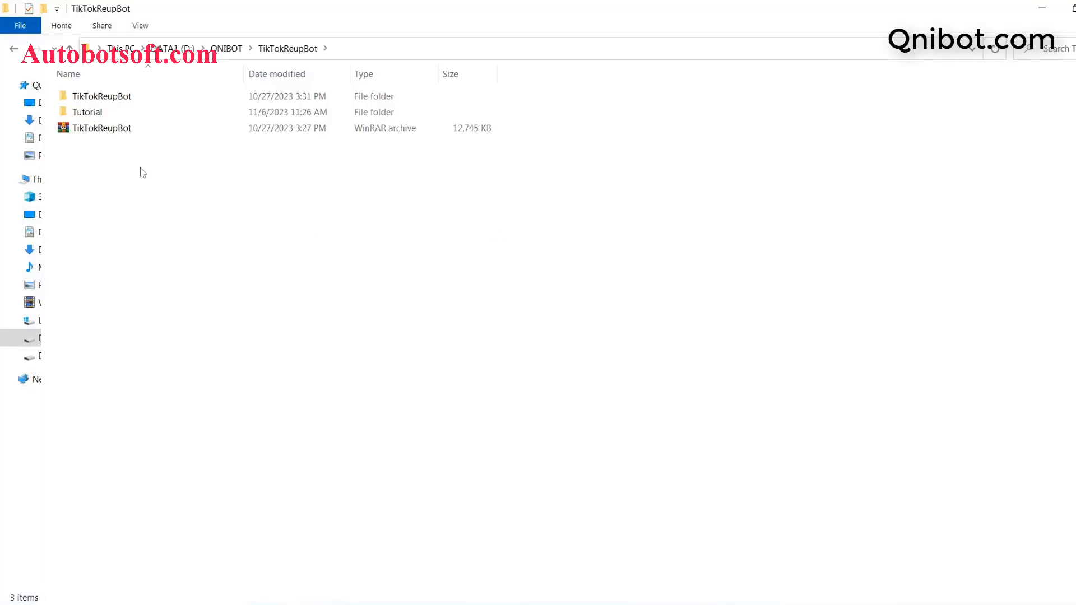
- Extract the TikTokReupBot archive here and open the extracted TikTokReupBot folder
click(107, 133)
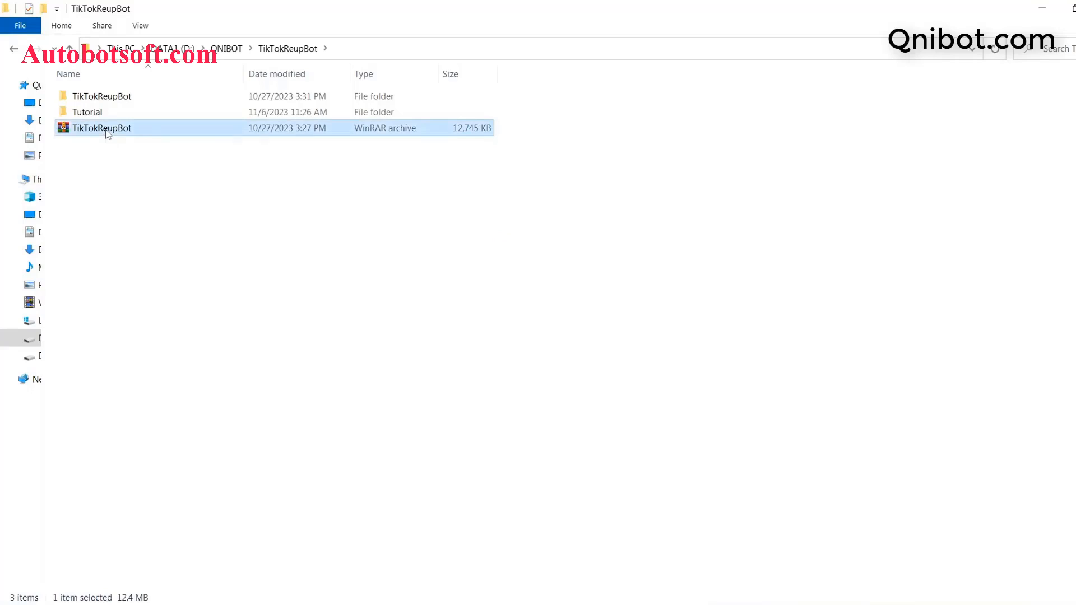
right_click(108, 134)
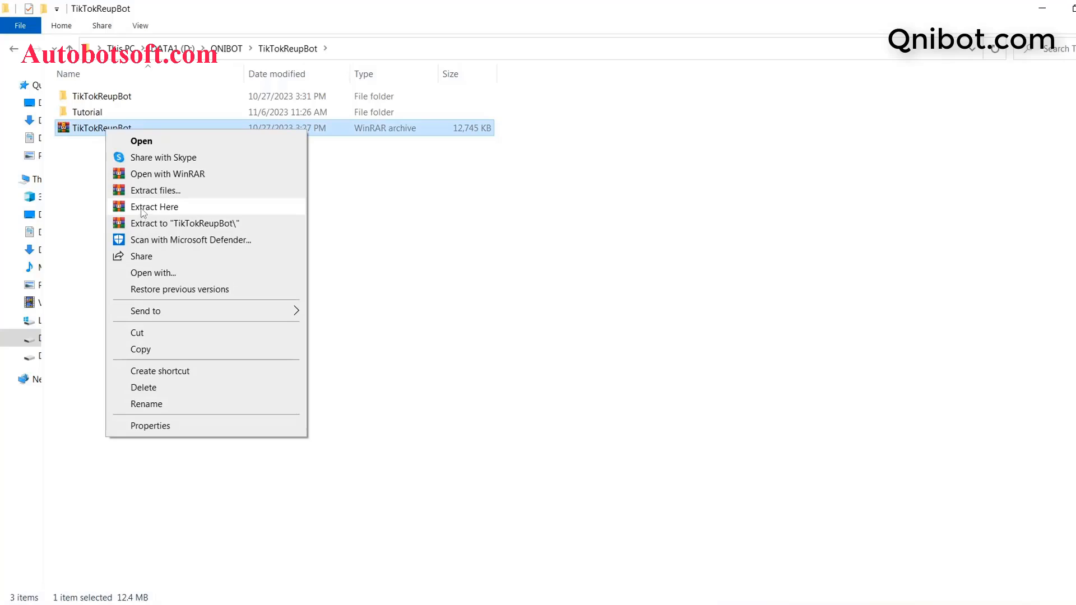
click(91, 149)
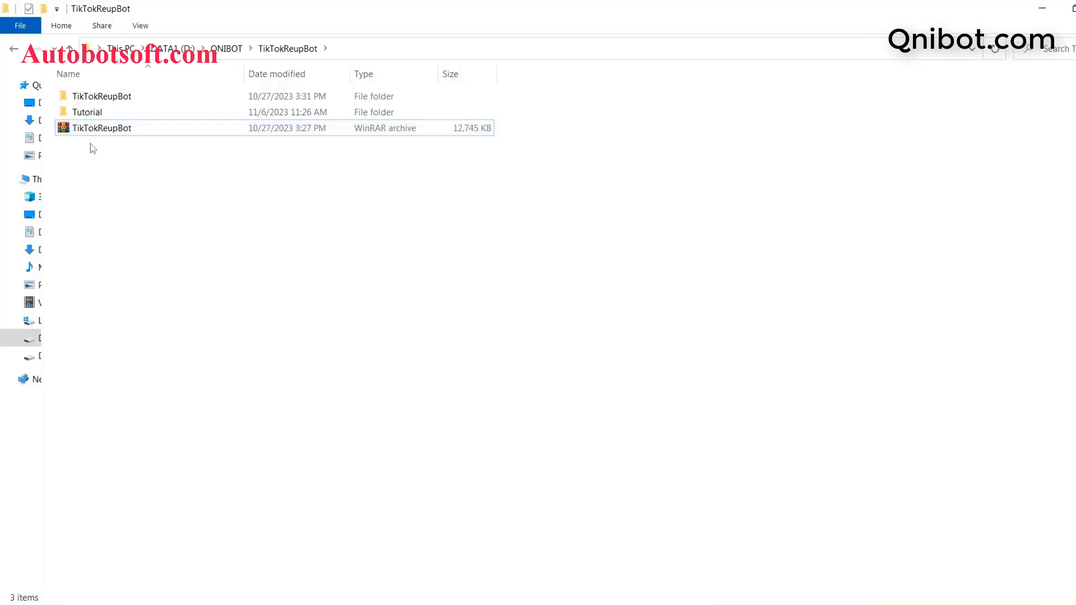
double_click(101, 98)
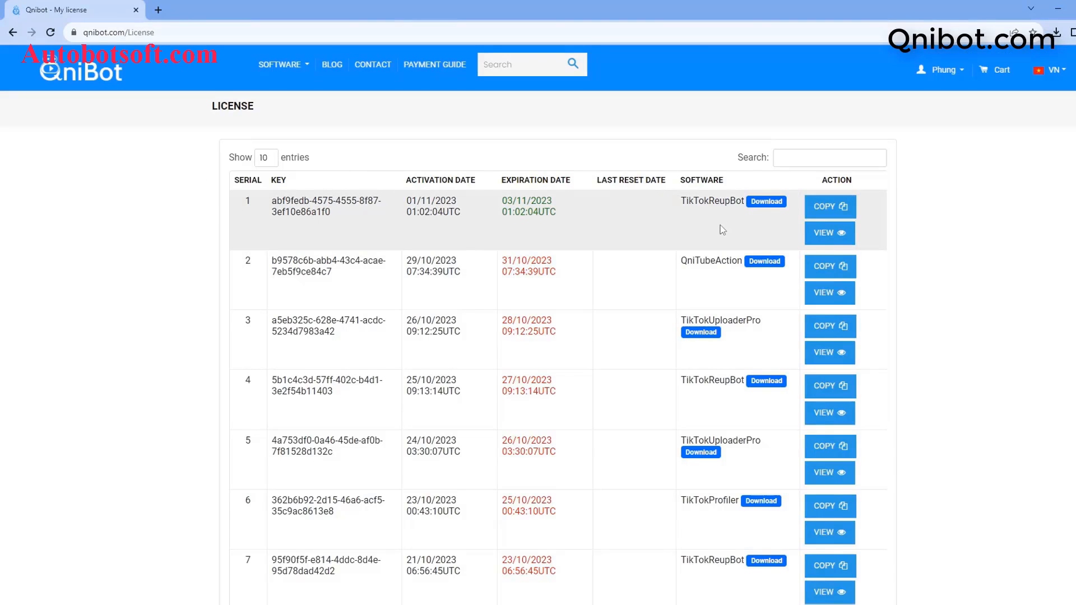
- Copy the TikTokReupBot license key from the license page and focus the bot's License Key field
click(819, 208)
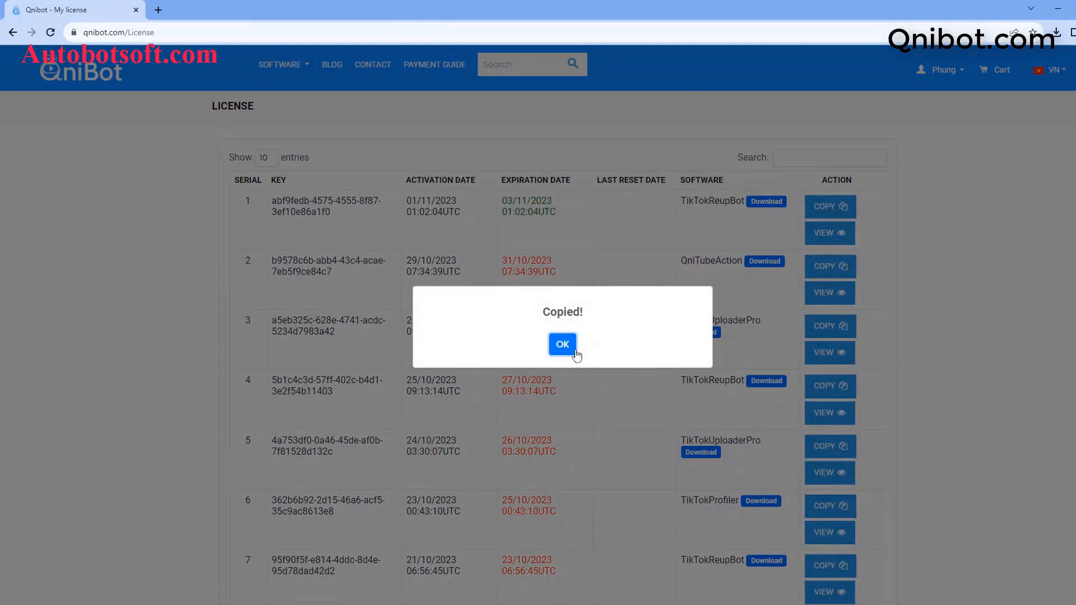
click(565, 346)
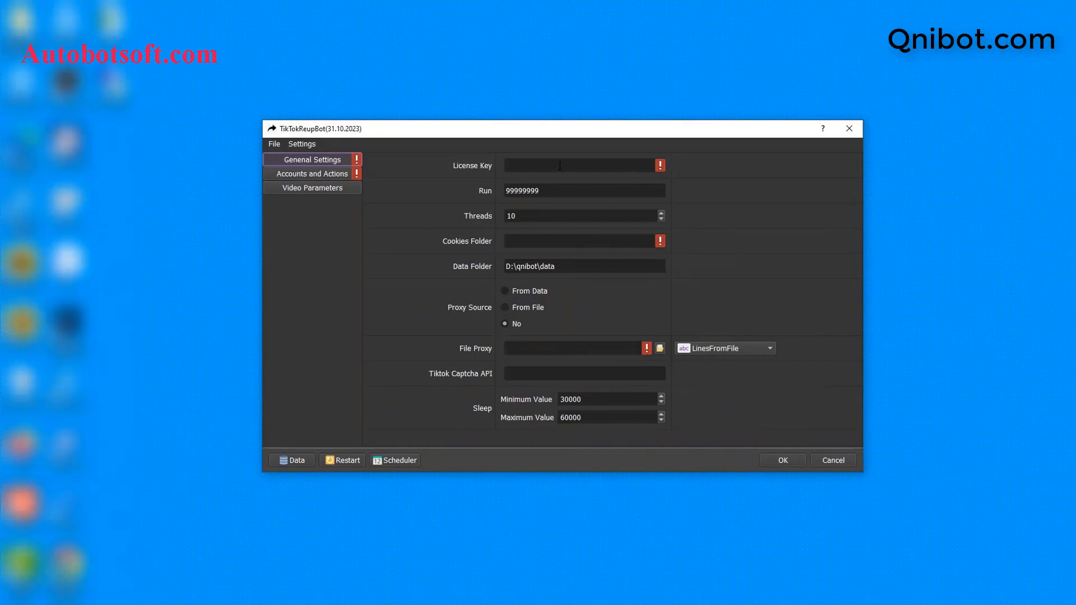
click(559, 166)
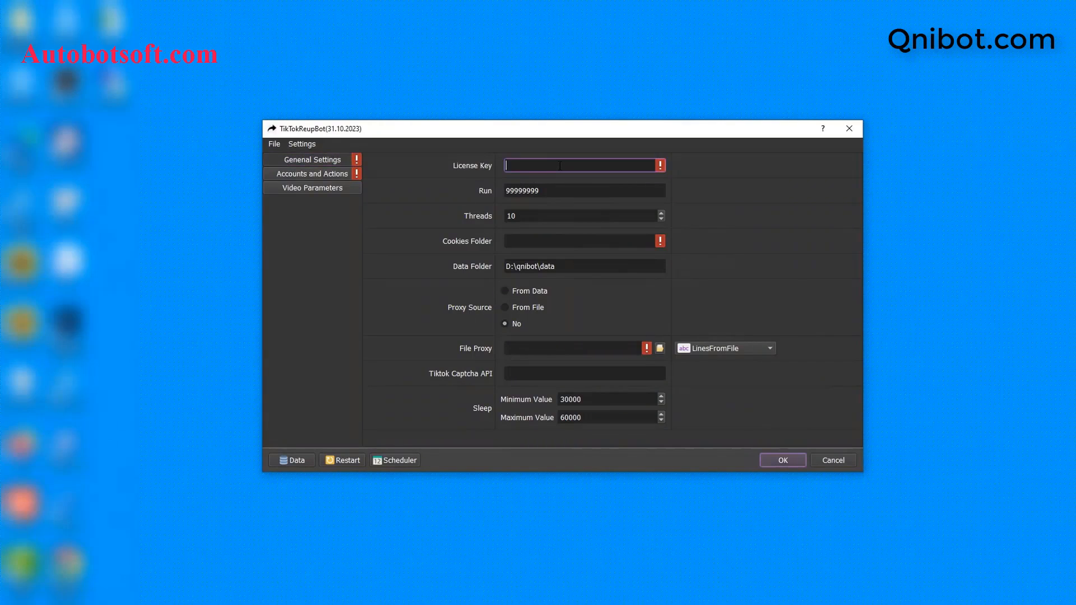
- Paste the license key, set Run to 100 and Threads to 3
key(ctrl+v)
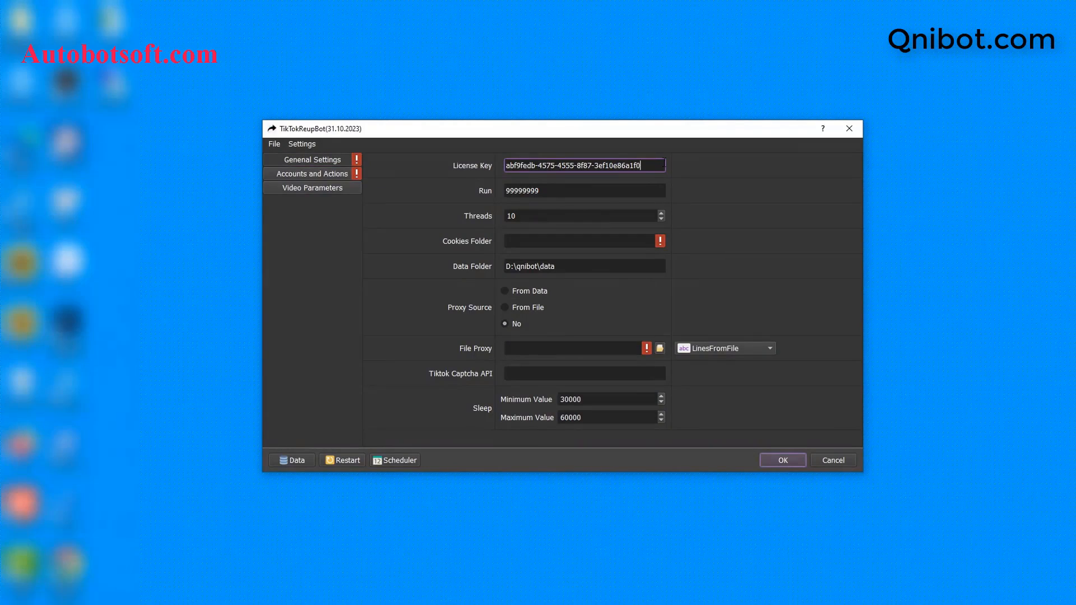
click(611, 190)
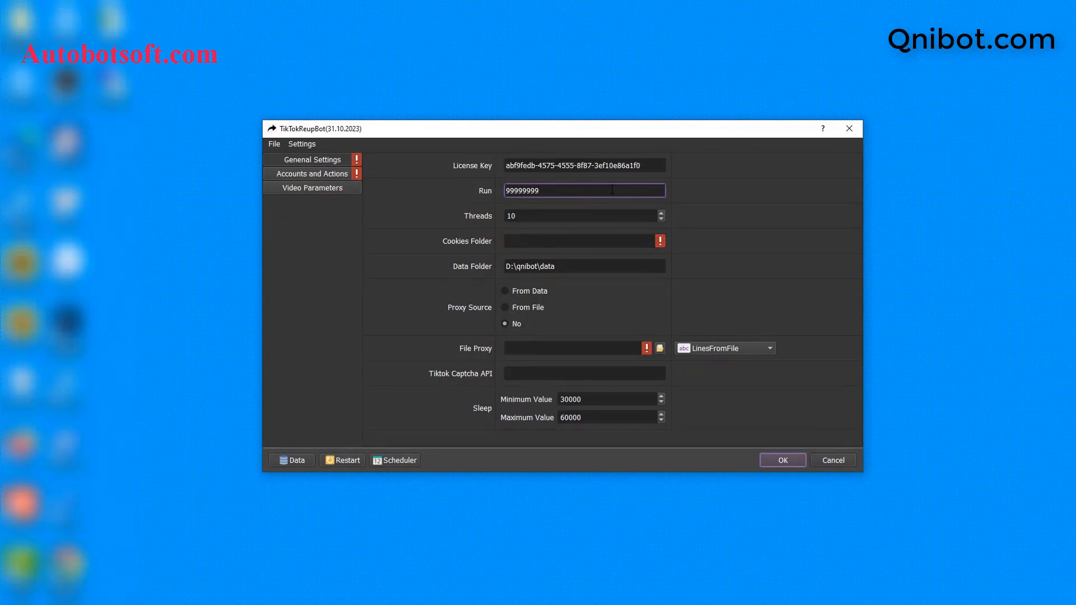
key(ctrl+a)
key(BackSpace)
text(100)
click(577, 216)
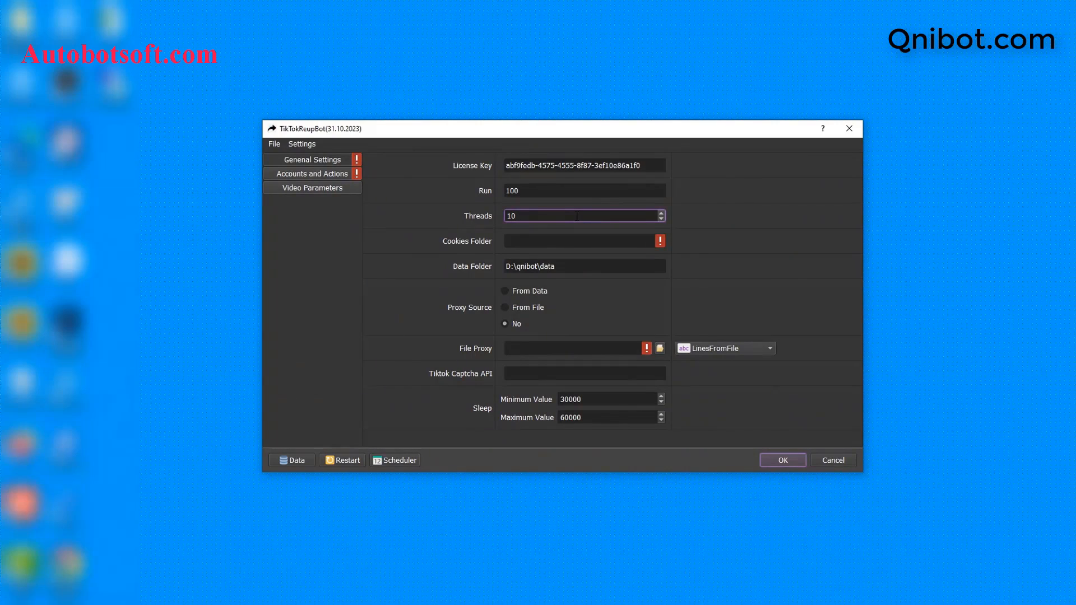
key(BackSpace)
key(BackSpace)
text(3)
key(Tab)
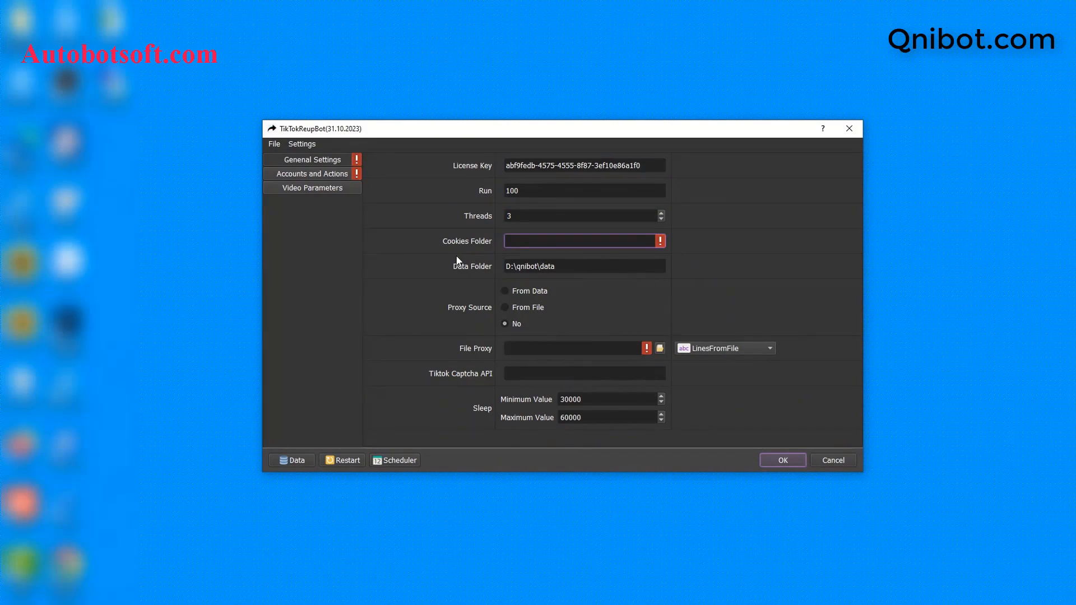
click(242, 603)
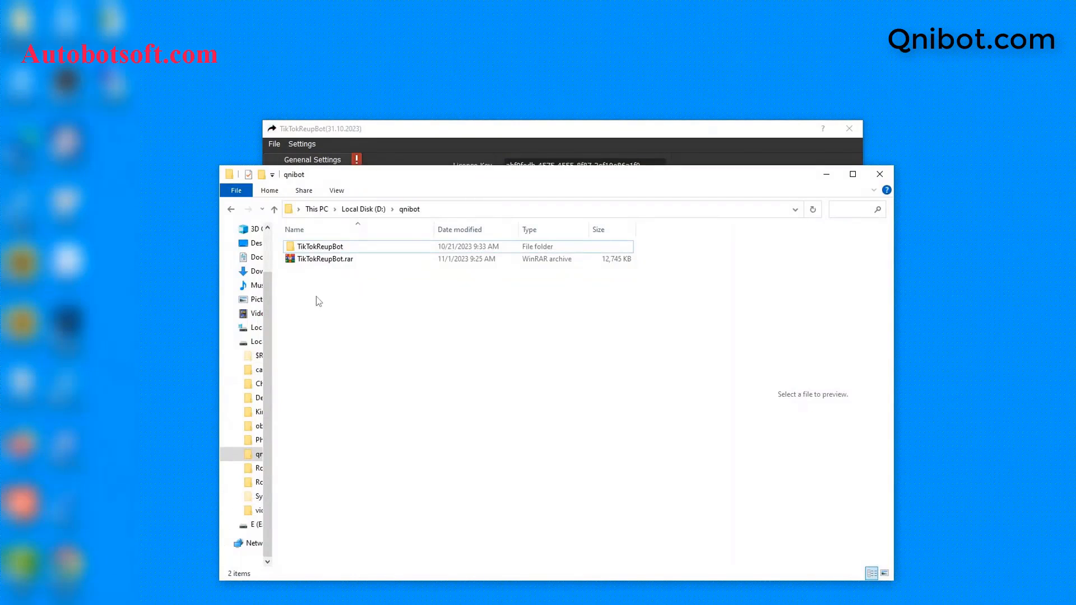
- Create a 'cookies' folder in D:\qnibot, open it and copy its path
right_click(318, 302)
mouse_move(359, 449)
click(477, 453)
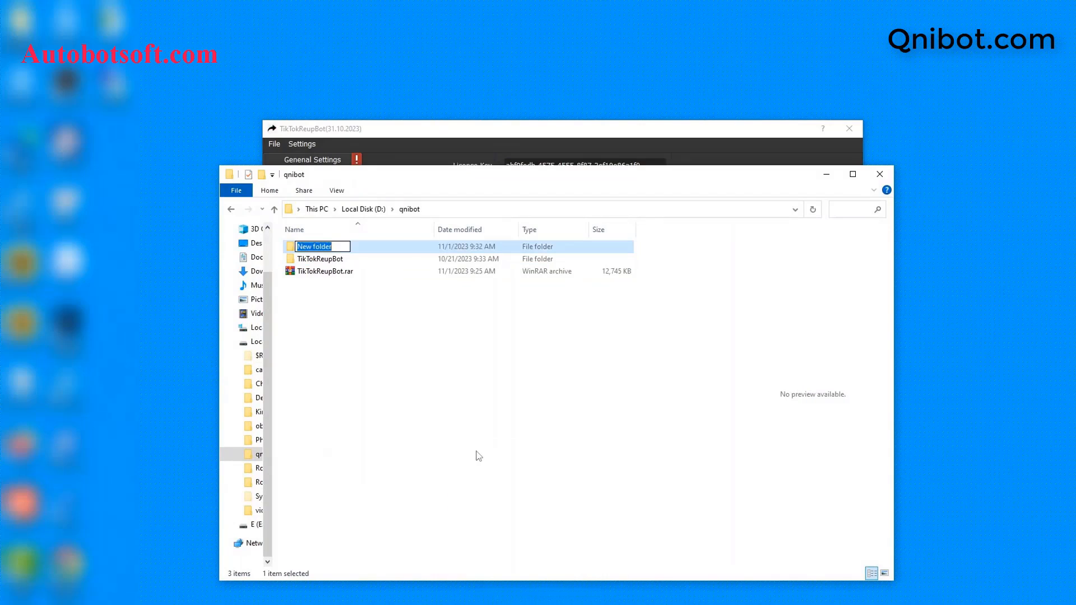
text(cookies)
key(Return)
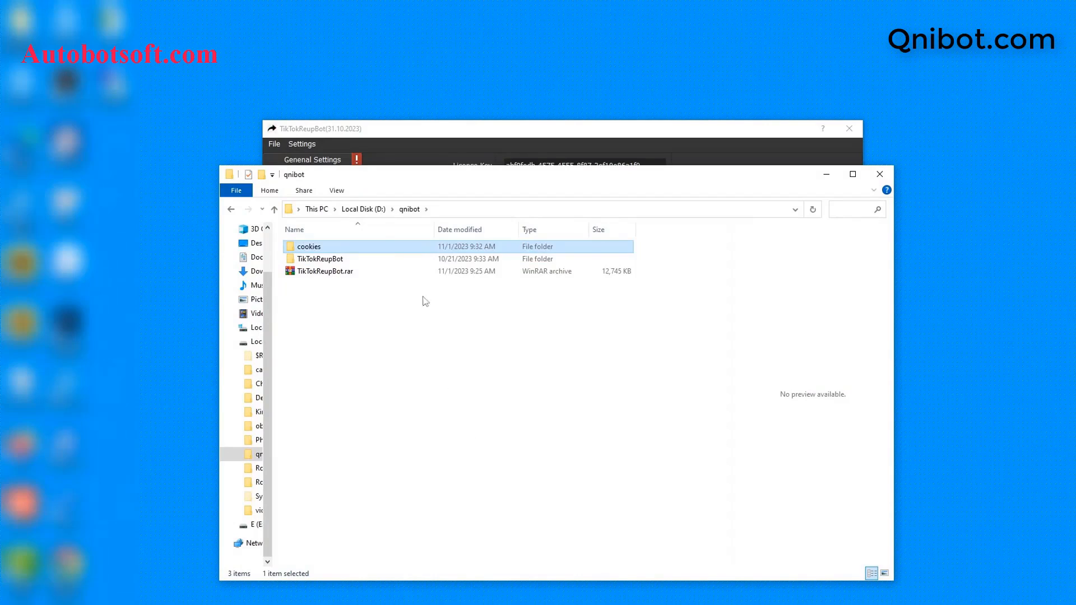
double_click(378, 251)
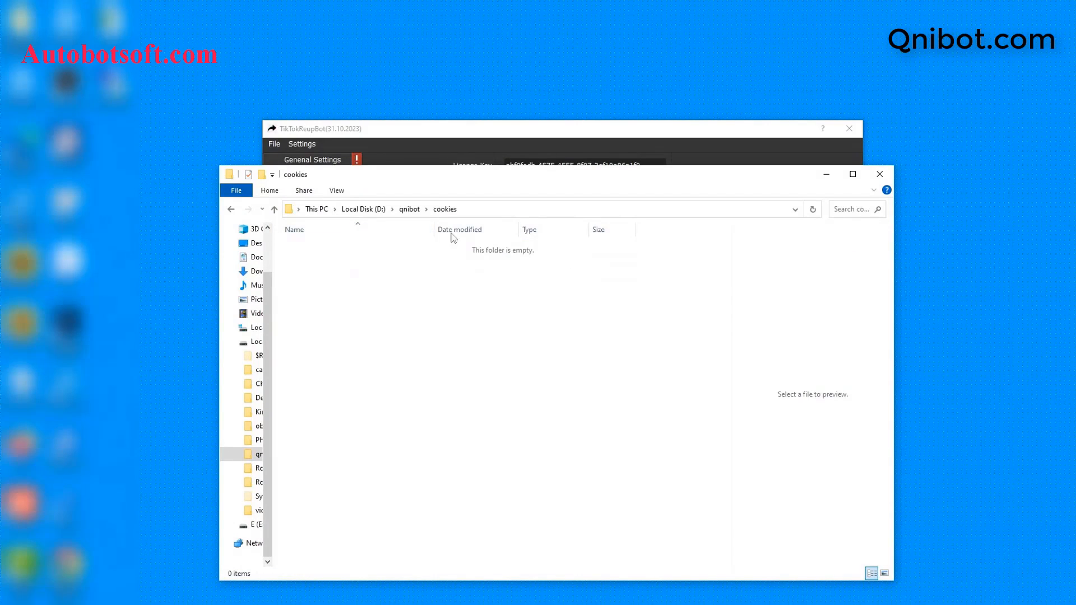
click(509, 210)
key(ctrl+c)
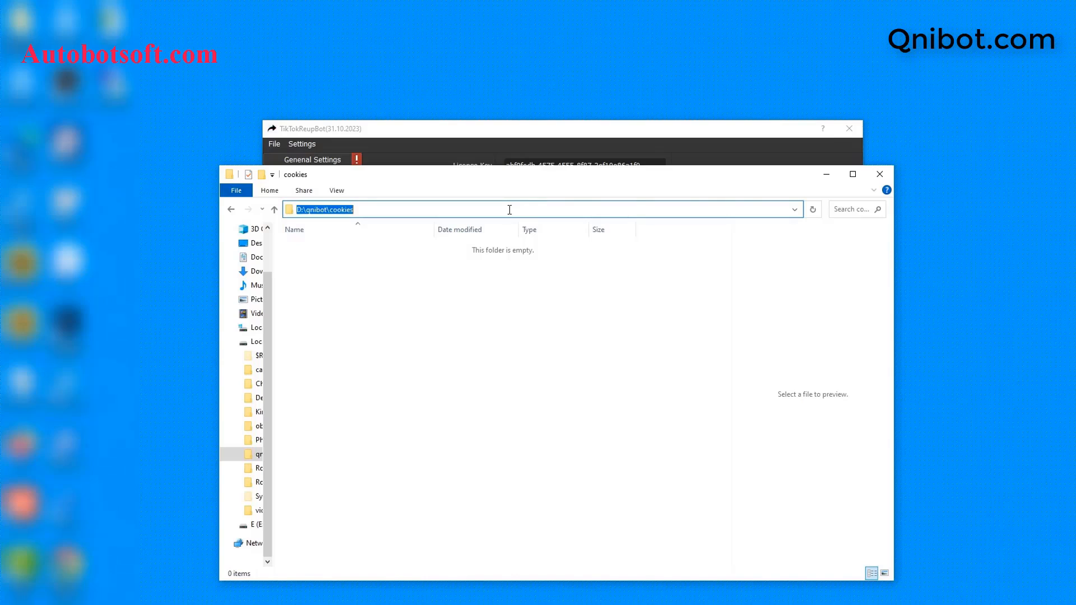
click(826, 174)
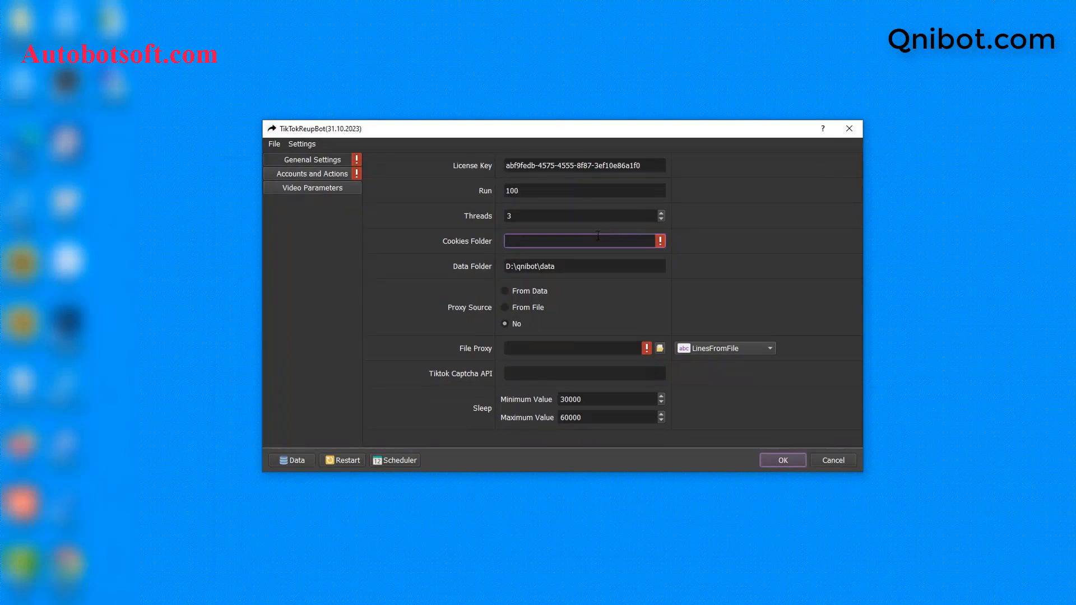
- Paste D:\qnibot\cookies into Cookies Folder, then select the Data Folder field
key(ctrl+v)
click(586, 269)
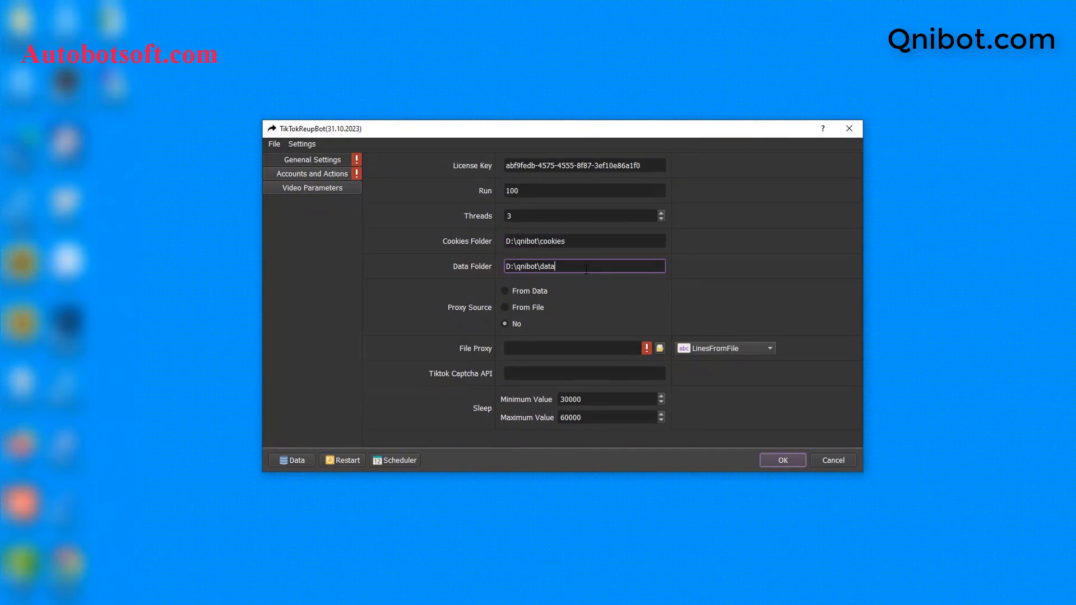
click(289, 603)
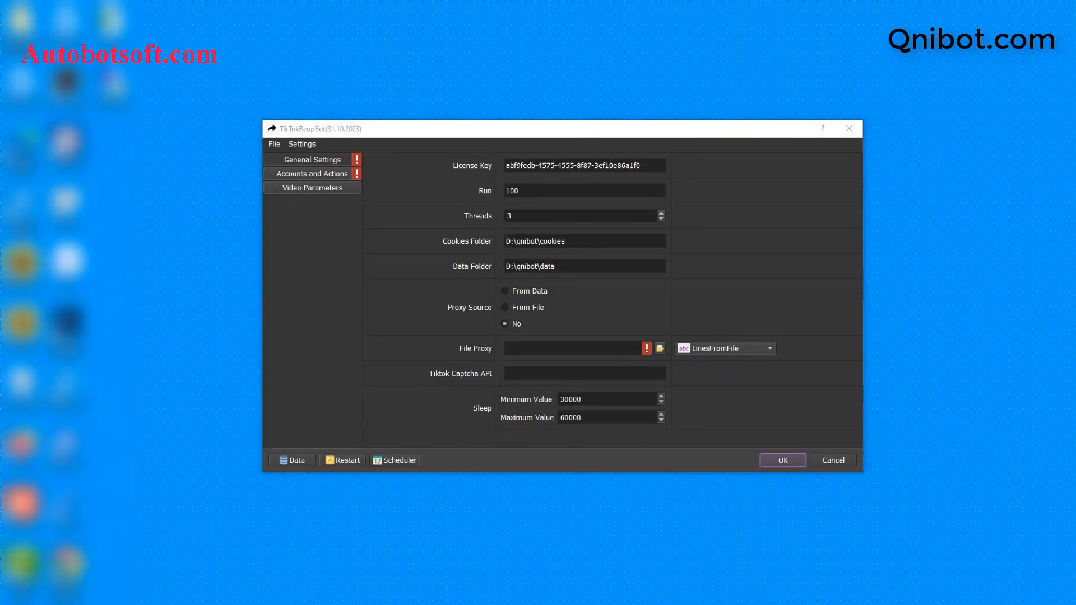
- Create a 'data' folder in D:\qnibot, open it and copy the path D:\qnibot\data
click(274, 209)
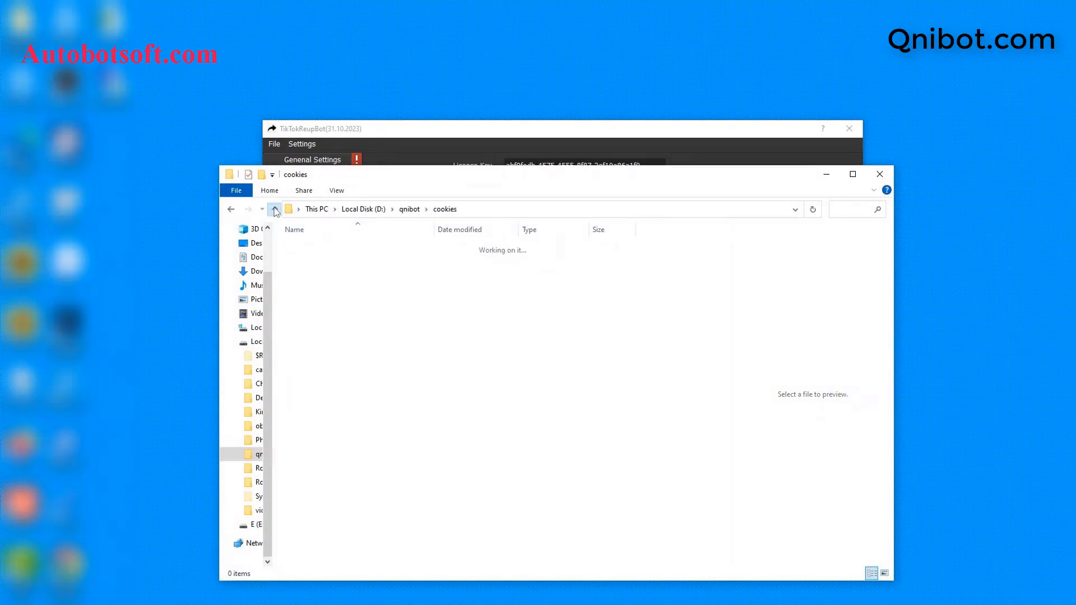
right_click(314, 301)
mouse_move(354, 459)
click(505, 280)
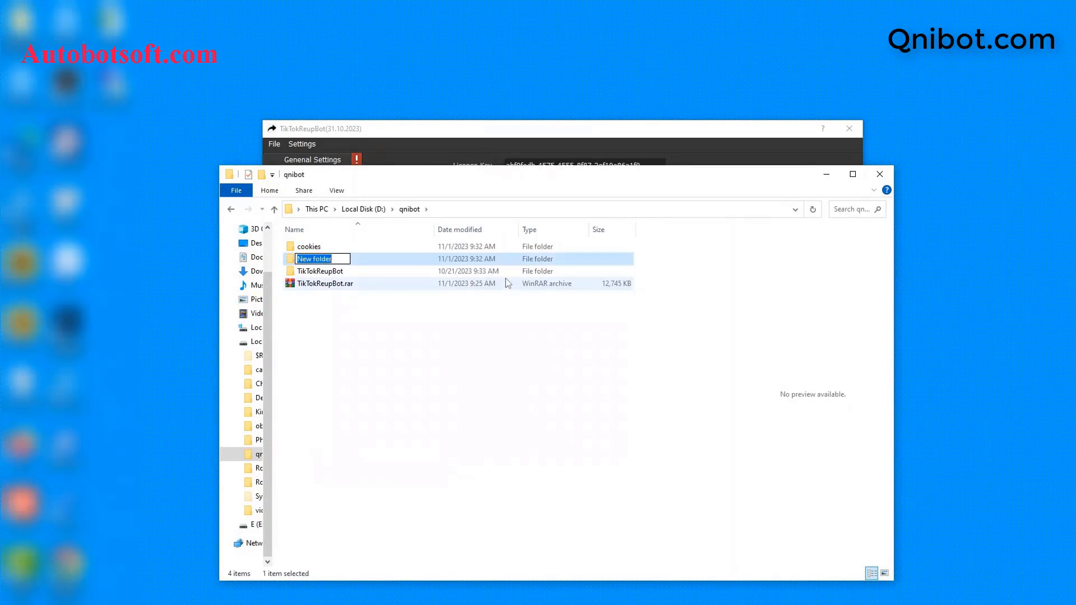
text(data)
key(BackSpace)
key(BackSpace)
key(BackSpace)
text(ata)
key(Return)
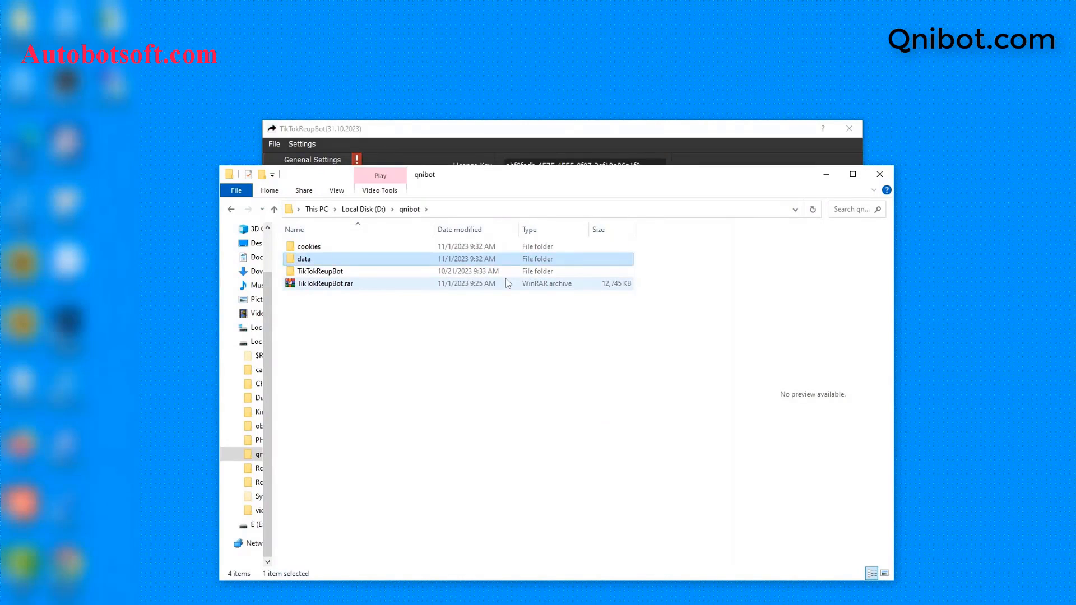
double_click(421, 263)
click(501, 211)
key(ctrl+c)
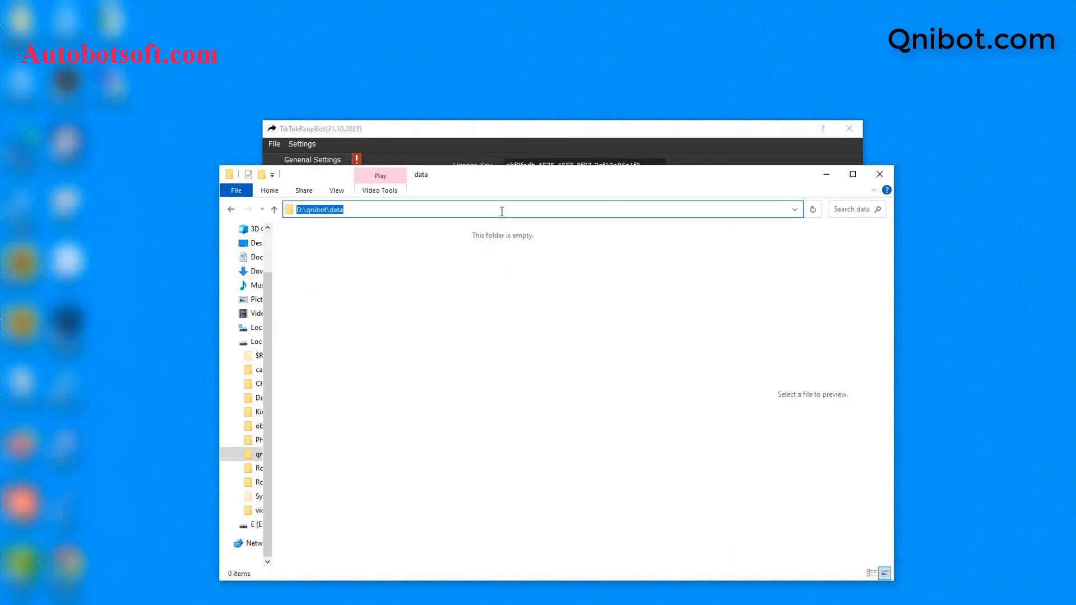
click(826, 175)
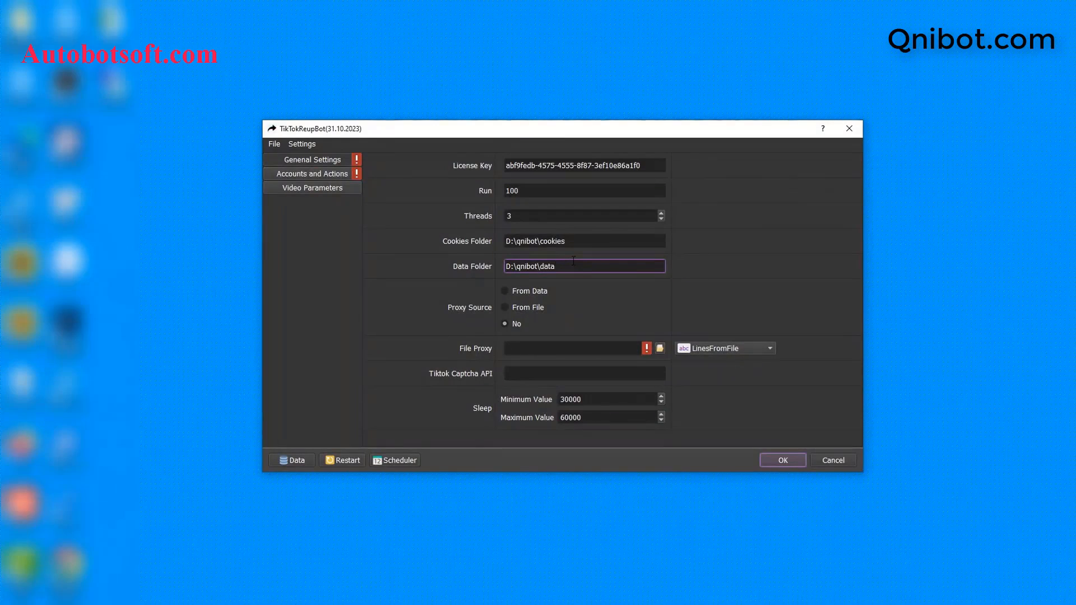
- Replace the Data Folder entry with the pasted D:\qnibot\data path
double_click(573, 261)
key(ctrl+a)
key(ctrl+v)
- Set Proxy Source to From File
click(505, 291)
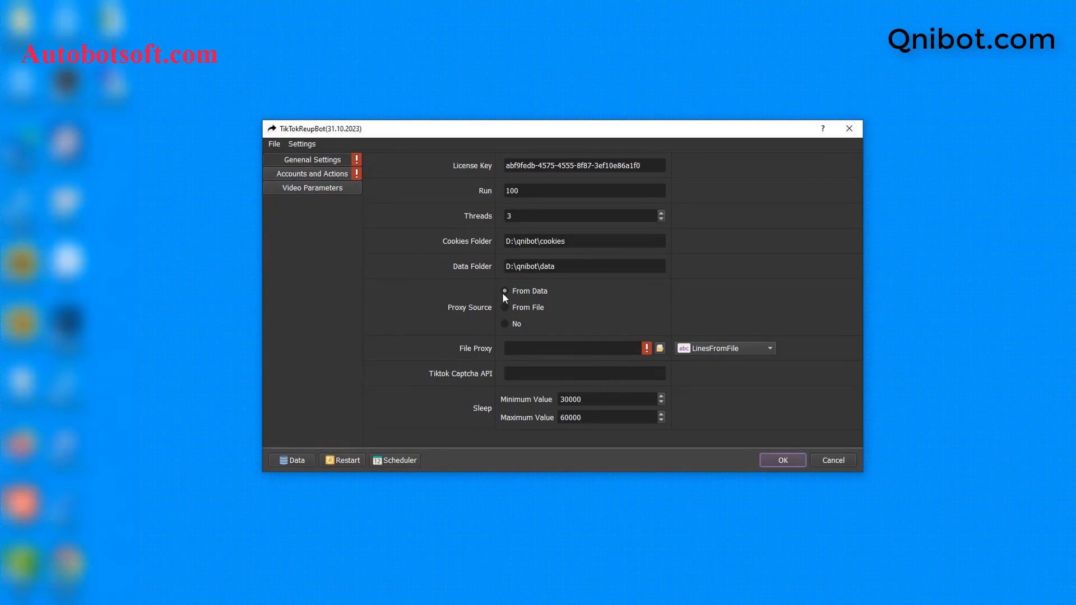
click(505, 306)
click(292, 602)
- Create an empty proxy.txt text document in D:\qnibot and open it
click(274, 209)
right_click(331, 302)
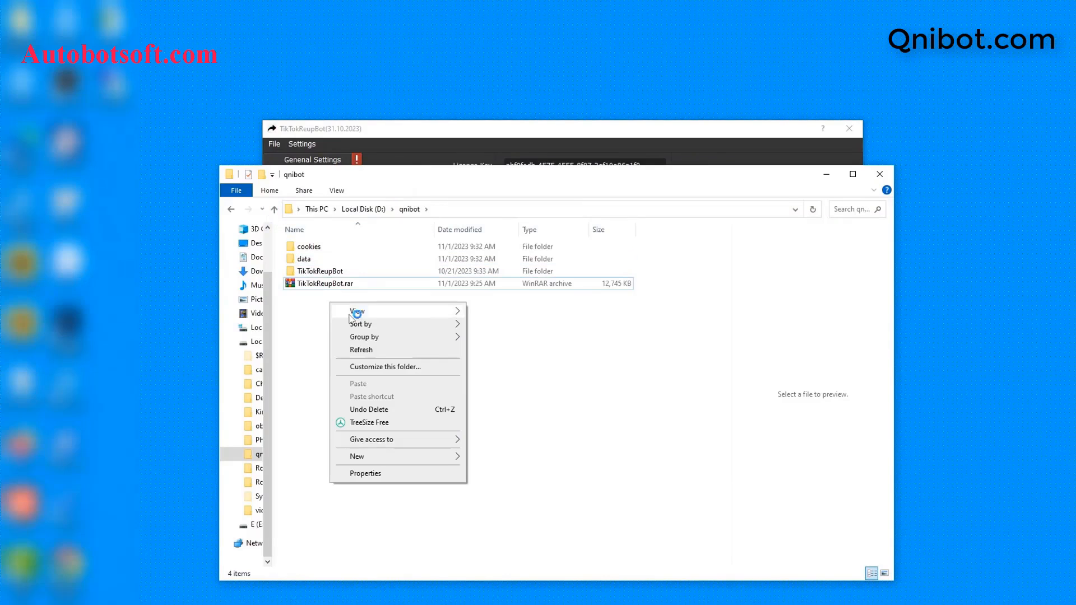
mouse_move(426, 455)
click(506, 429)
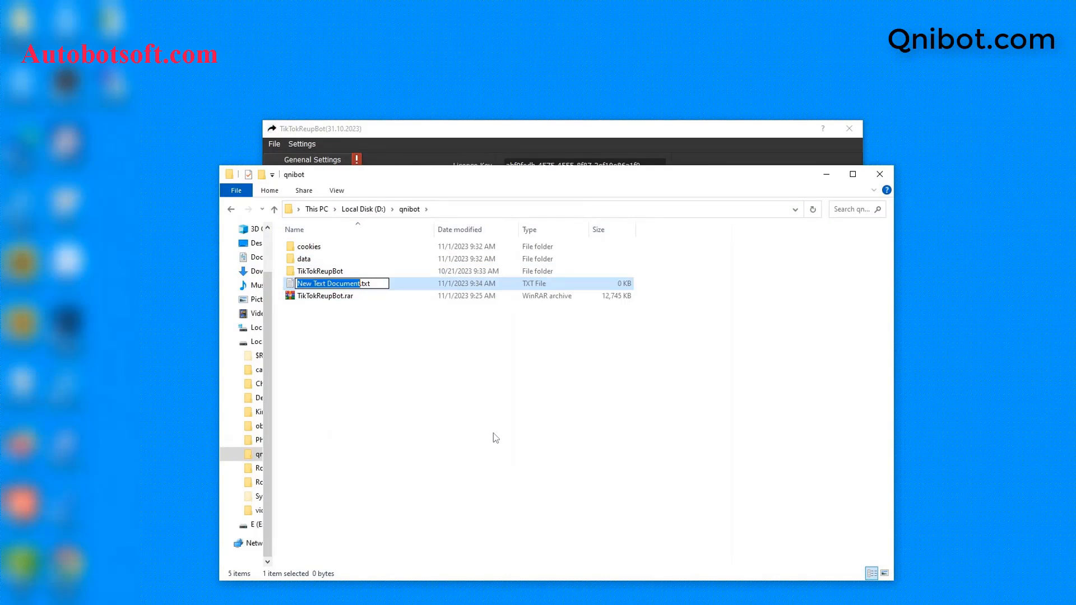
text(pro)
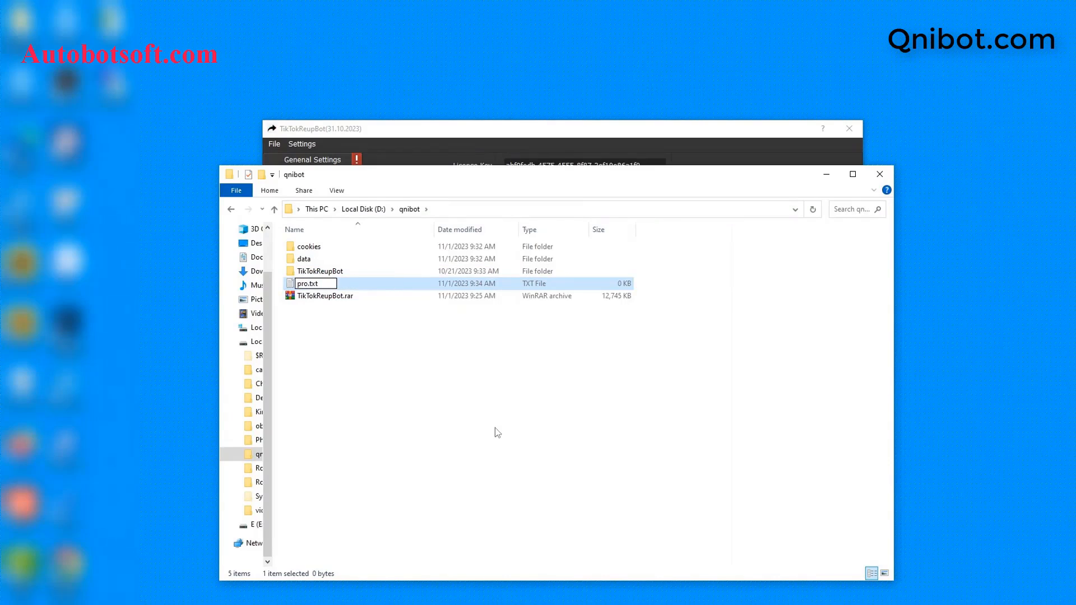
text(xy)
key(Return)
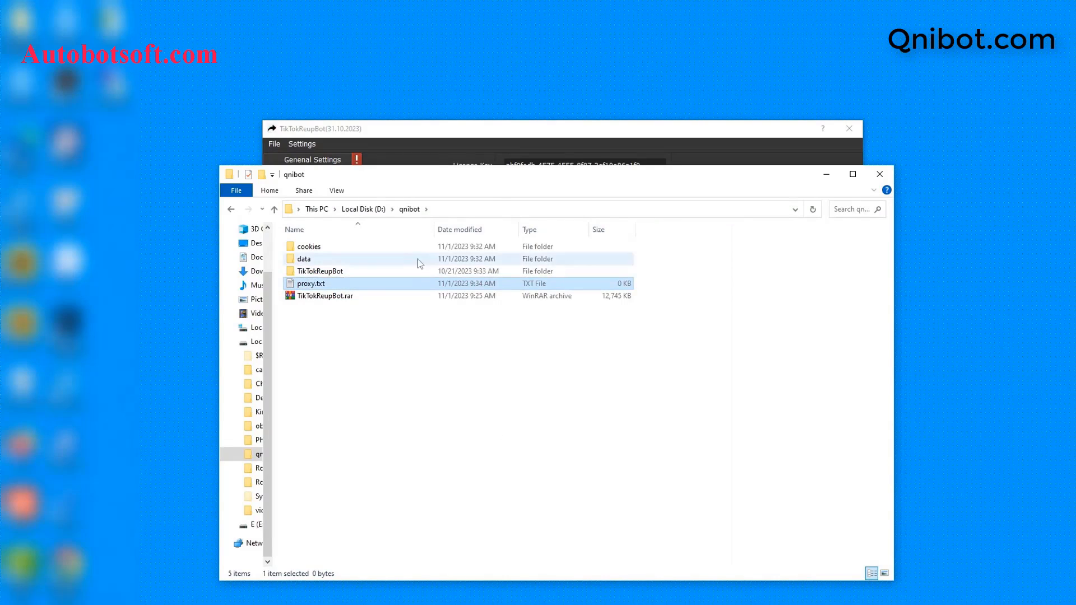
double_click(422, 283)
- Open proxy.txt in Notepad and paste in the list of proxy addresses
click(493, 206)
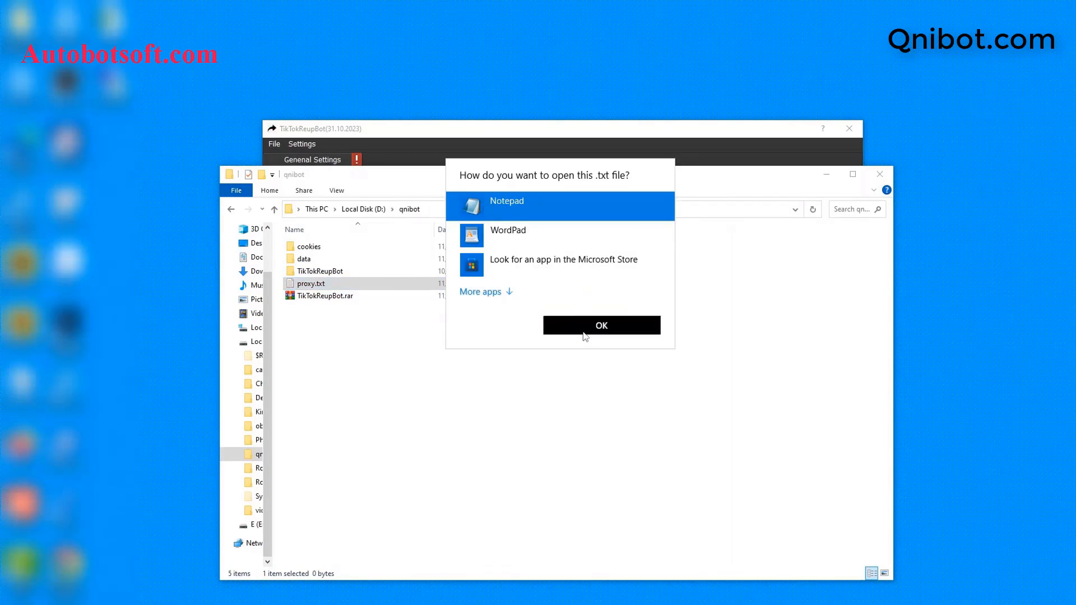
click(584, 328)
drag(790, 395, 592, 291)
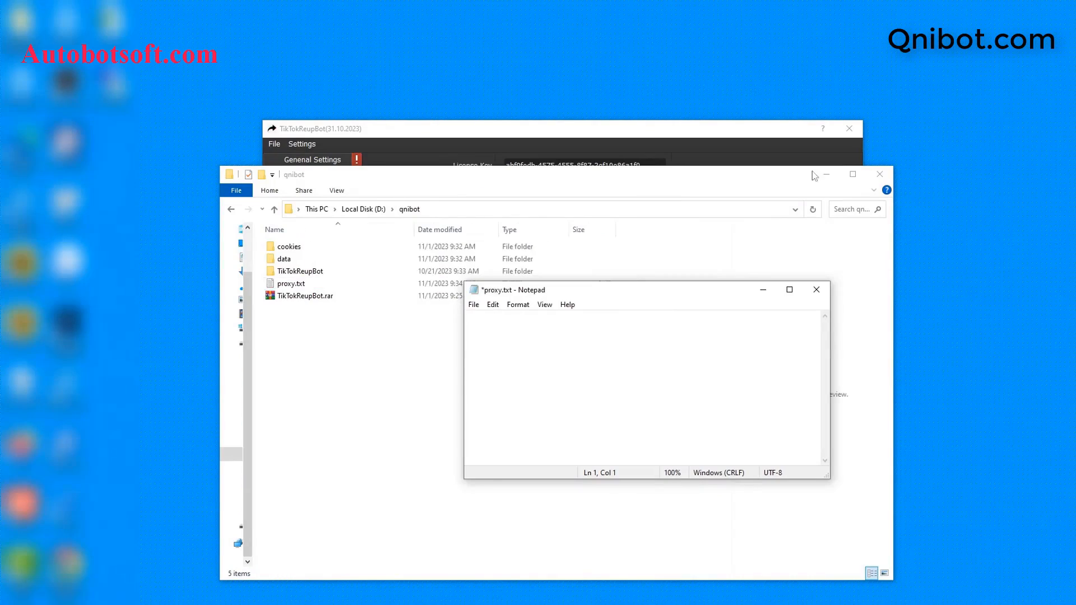
click(825, 175)
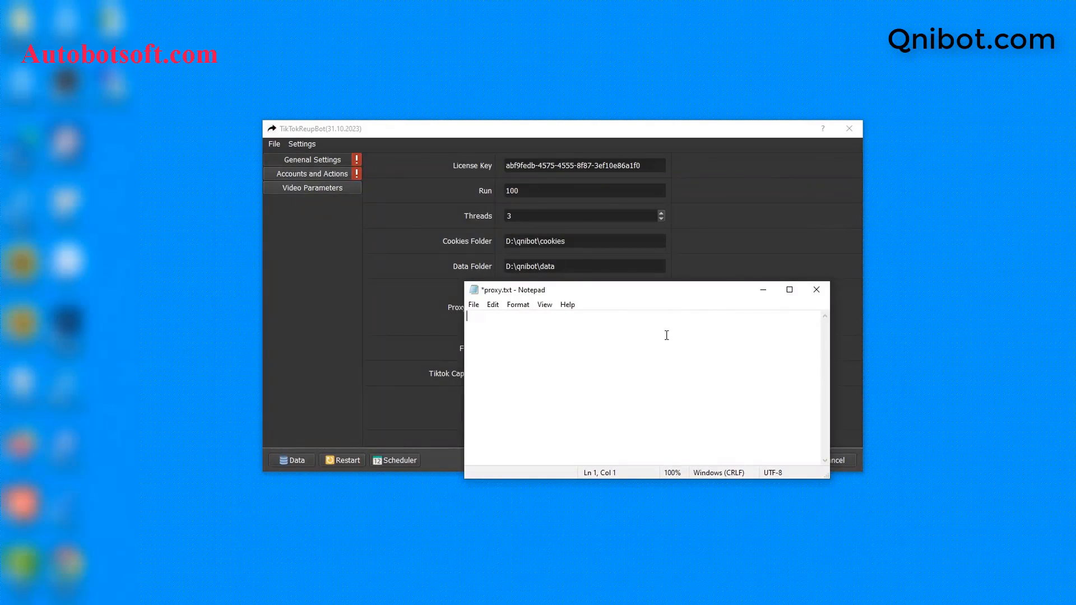
key(ctrl+v)
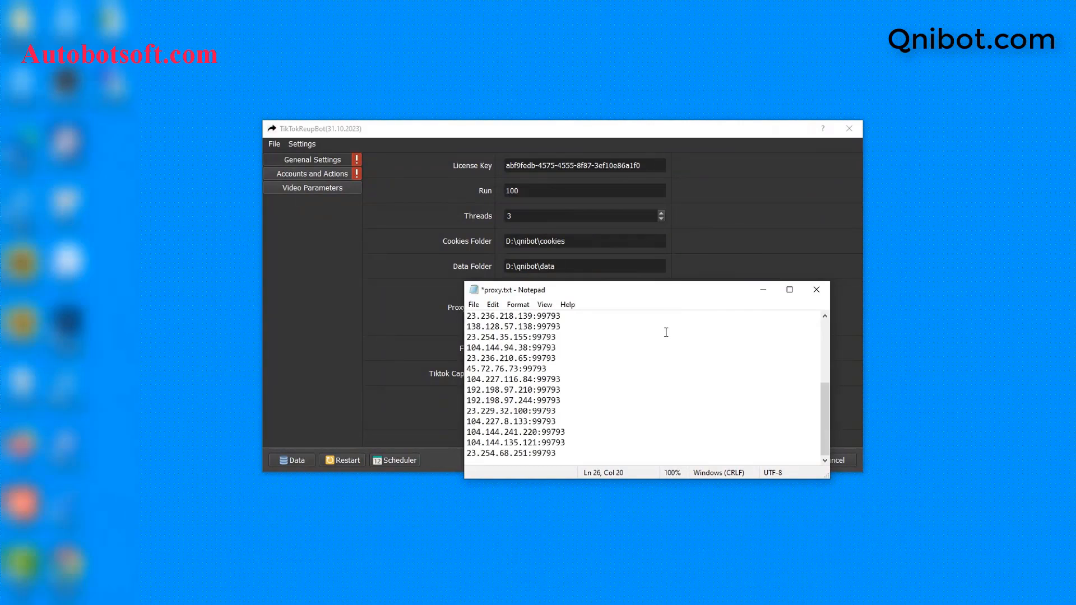
- Append ':username:password' to the first proxy line and save proxy.txt
click(606, 312)
text(:username:password)
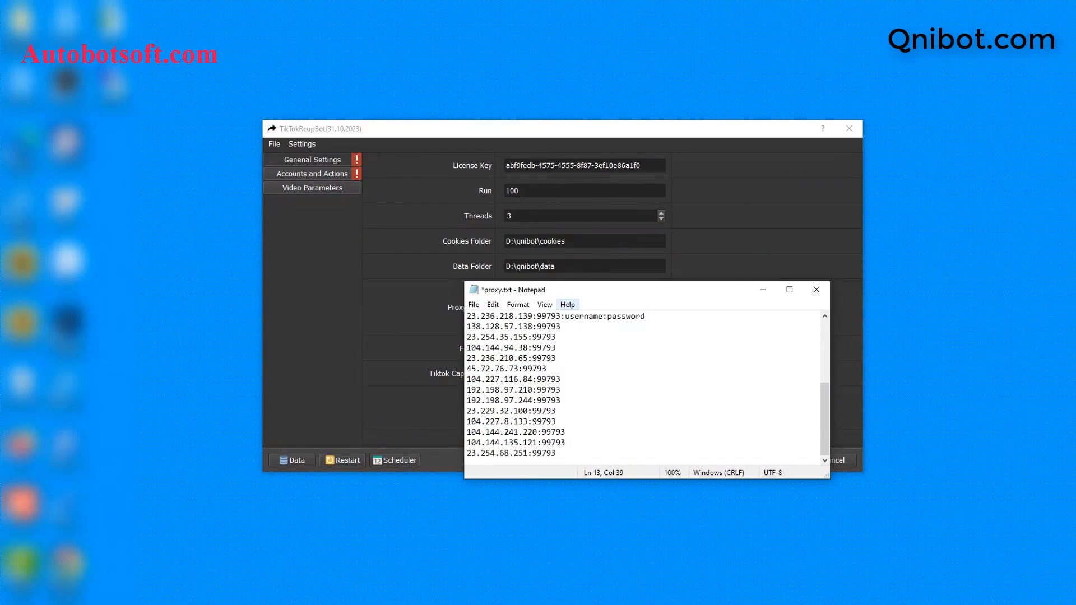
click(473, 304)
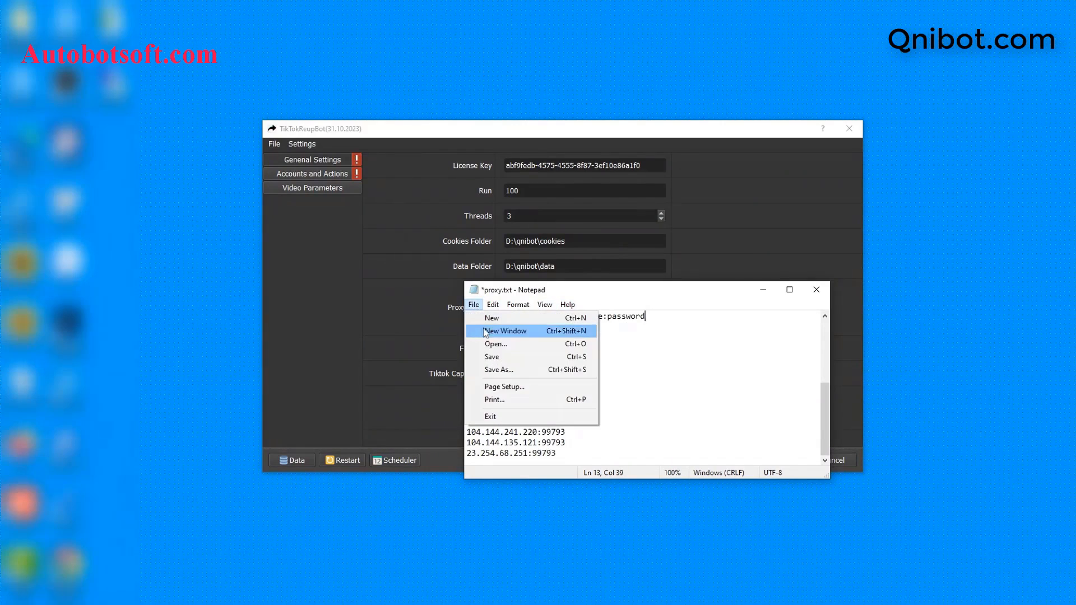
click(489, 357)
- Return to the bot and choose D:/qnibot/proxy.txt as the File Proxy file
click(763, 289)
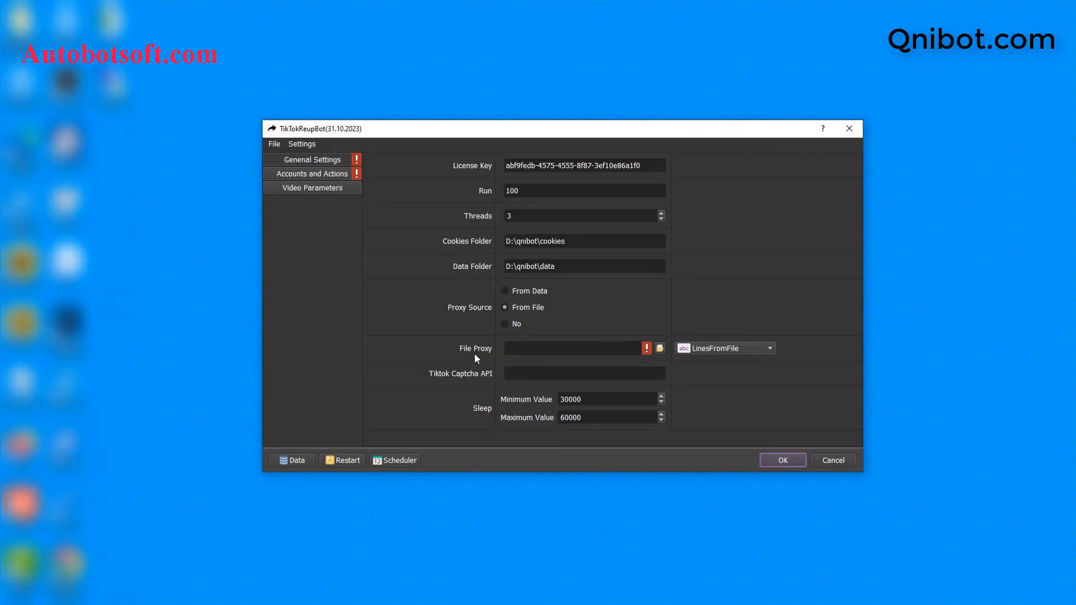
click(660, 349)
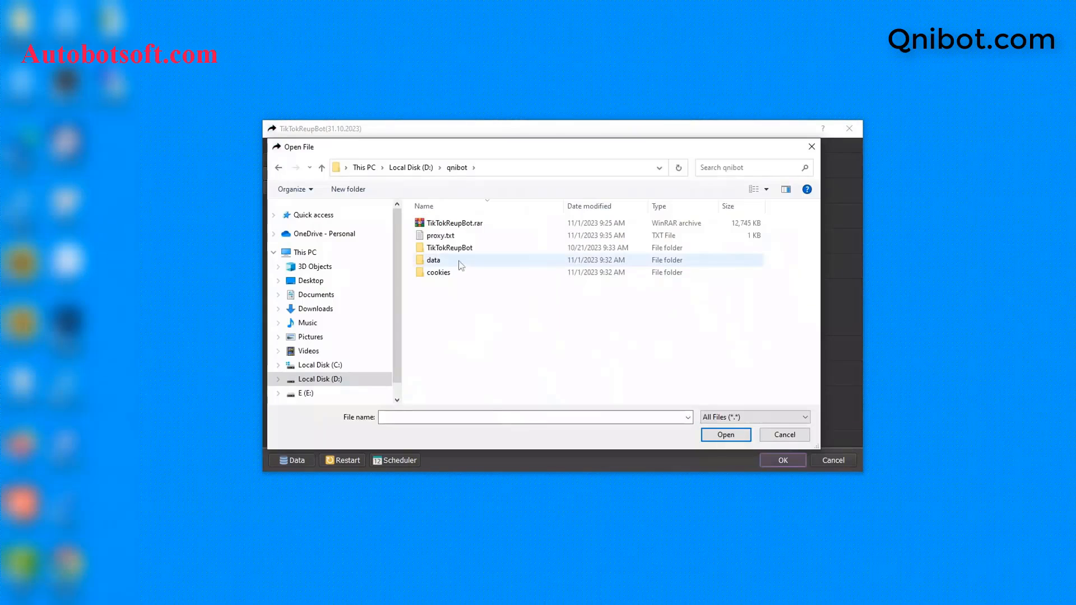
click(453, 236)
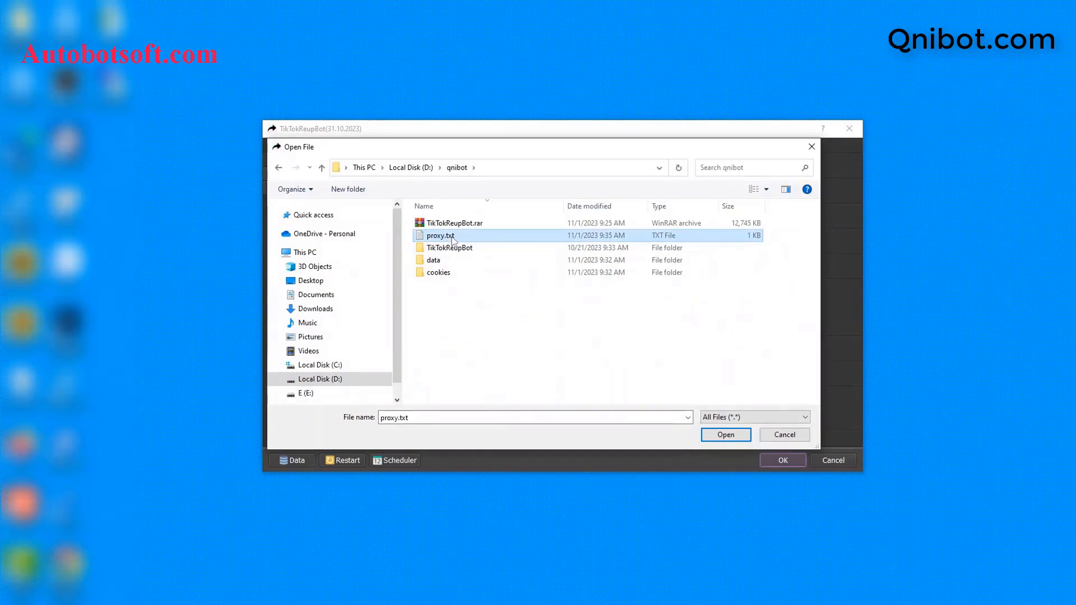
click(720, 437)
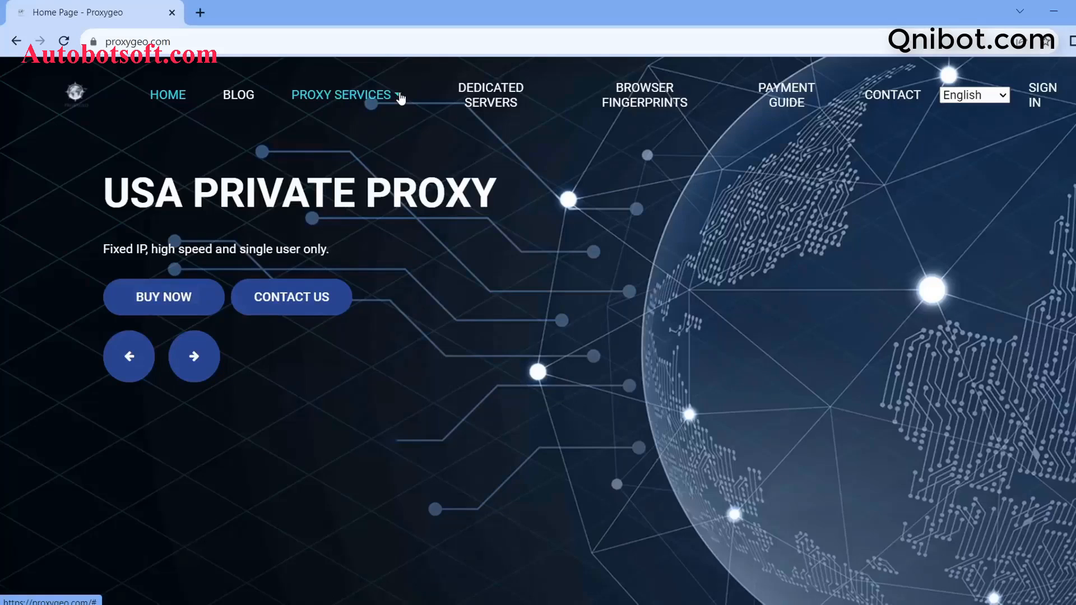
- Open Proxygeo's Proxy Services menu to view the services offered
click(400, 98)
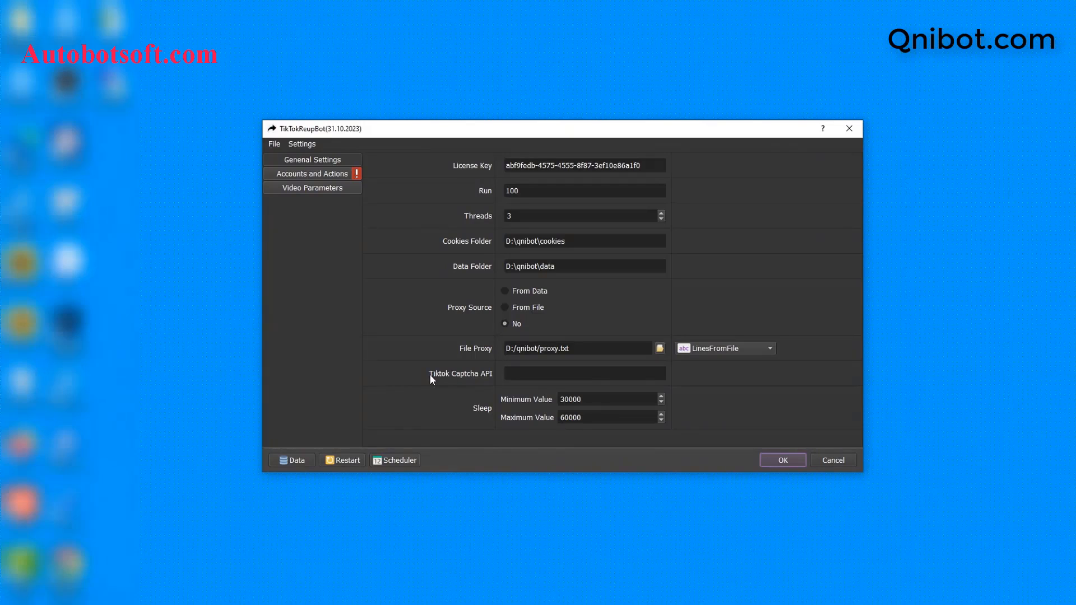
- Copy the Your key value from captcha.guru's Main page for the Tiktok Captcha API setting
click(511, 374)
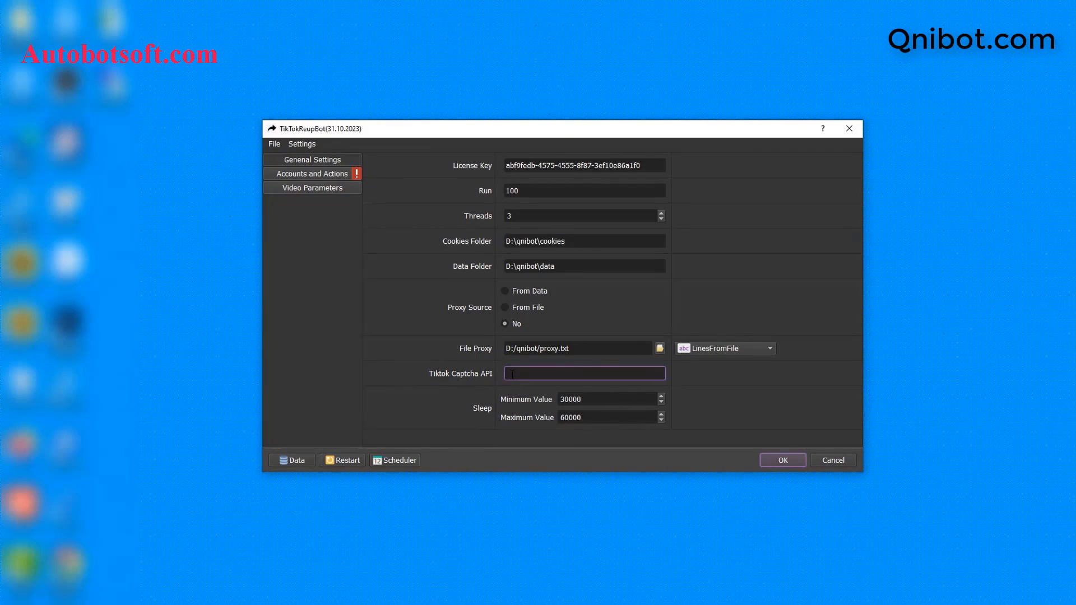
click(510, 374)
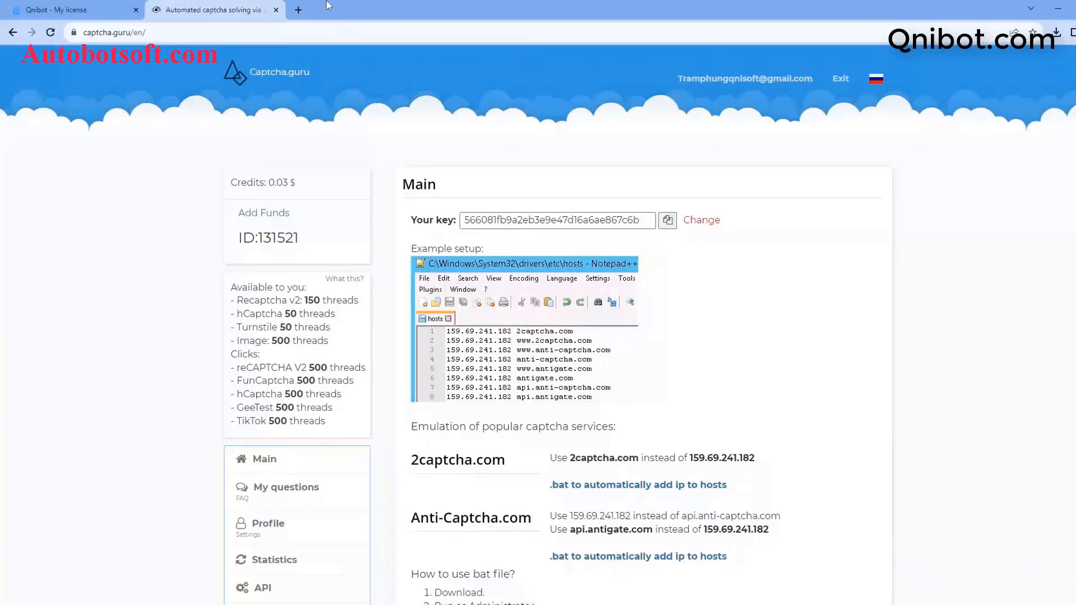
click(311, 25)
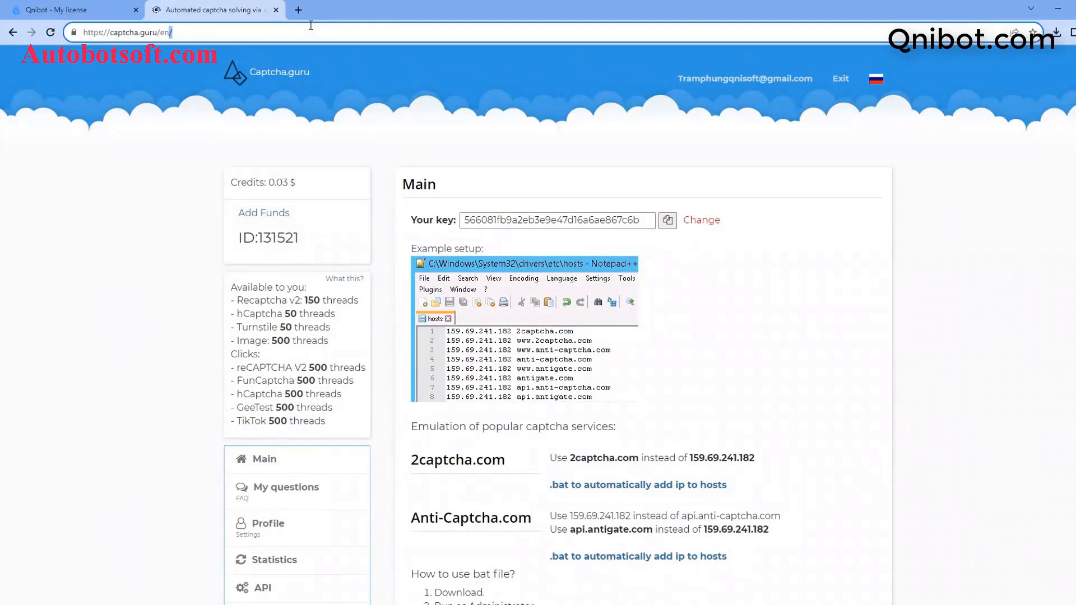
drag(109, 31, 157, 32)
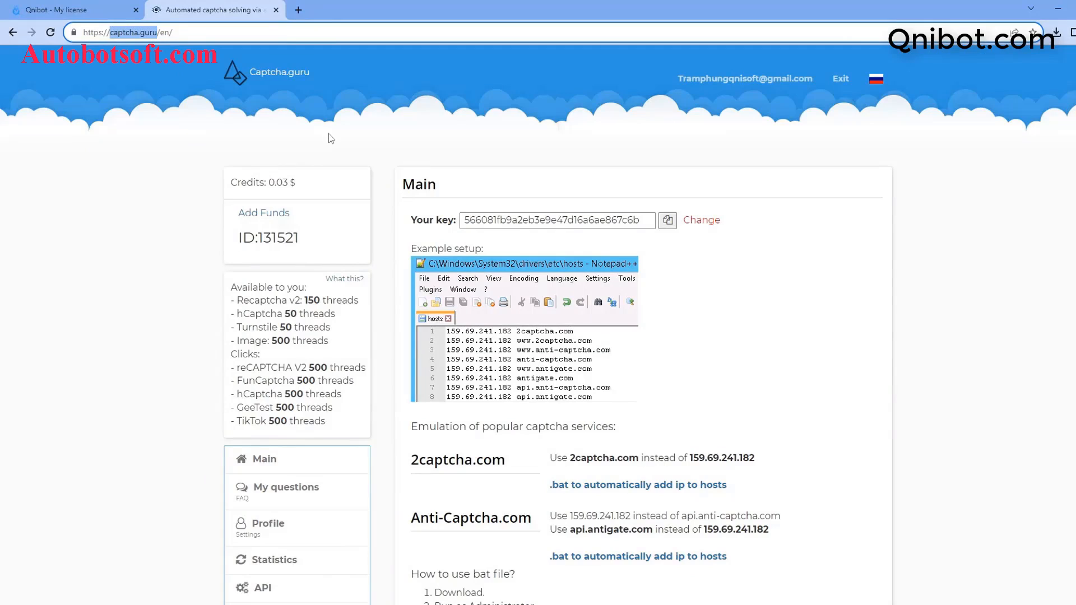
click(671, 224)
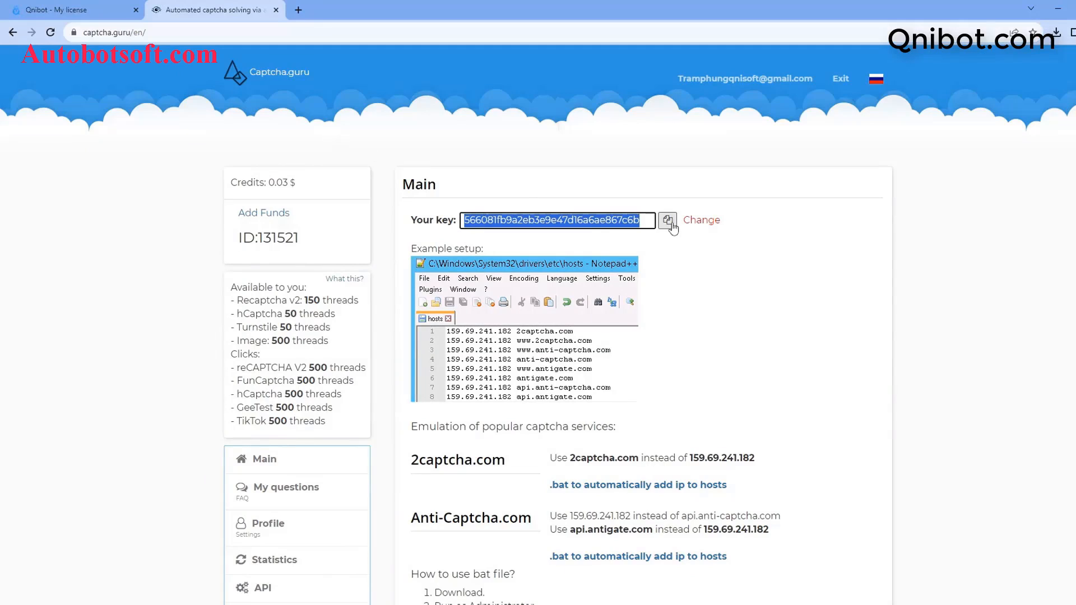
click(1057, 8)
- Paste the captcha.guru key into the Tiktok Captcha API field
click(533, 372)
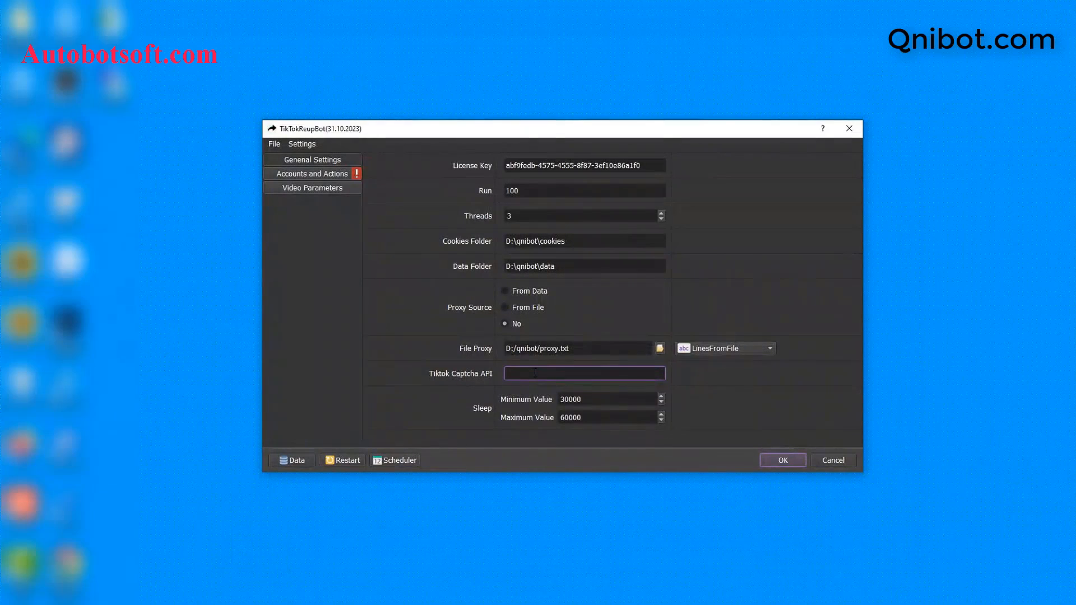
right_click(535, 373)
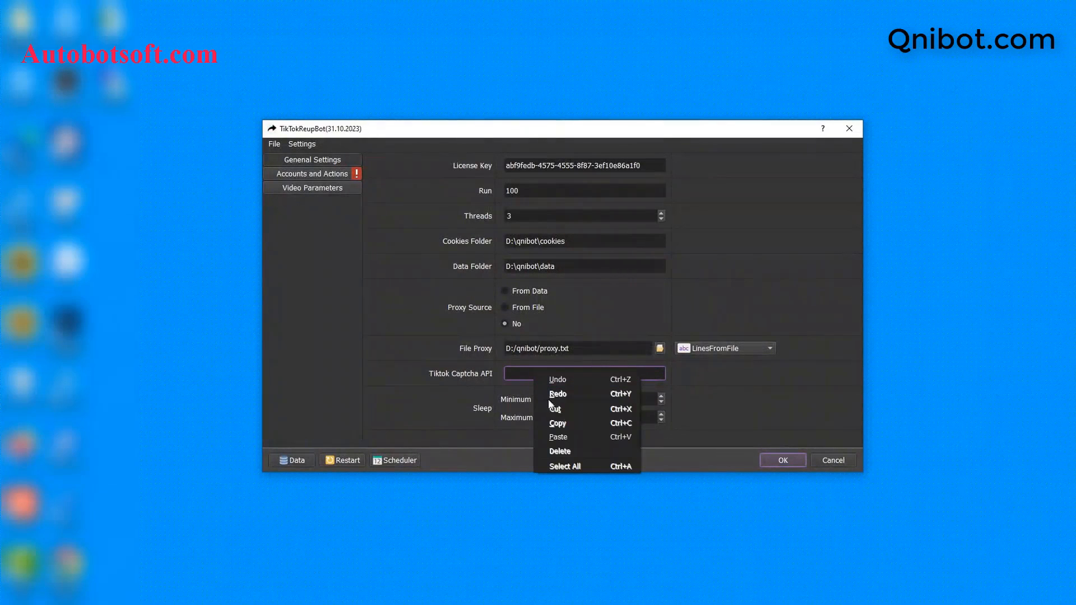
click(558, 438)
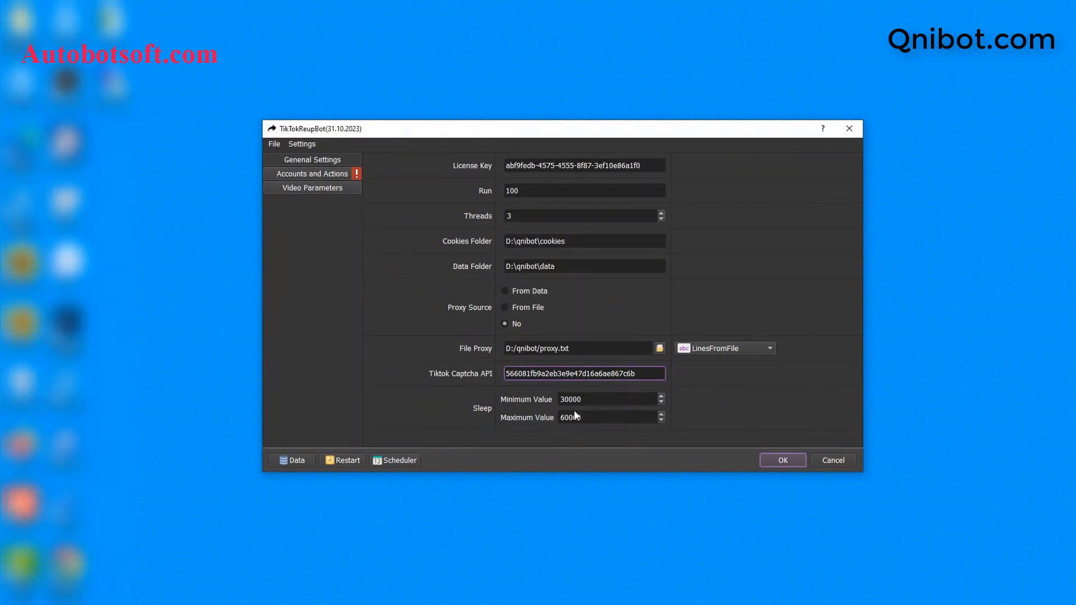
- Leave the sleep range at minimum 30000 and maximum 60000
click(588, 400)
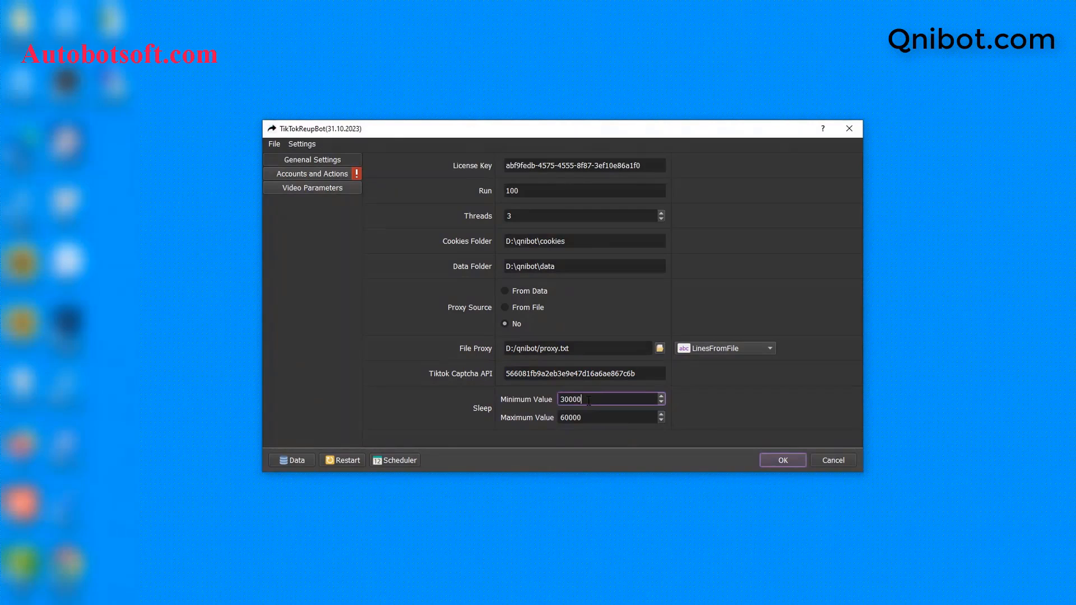
drag(588, 400, 570, 400)
drag(589, 418, 569, 418)
click(588, 400)
drag(589, 418, 569, 418)
click(724, 259)
- Open the account Database Manager and view the Csv and ungrouped accounts
click(328, 173)
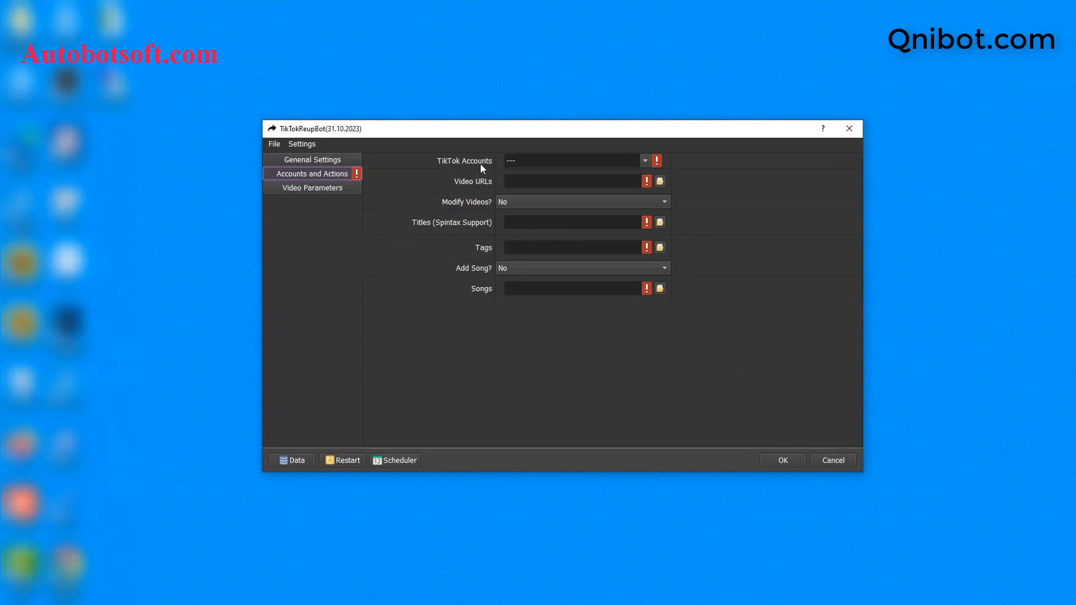
click(293, 460)
click(312, 312)
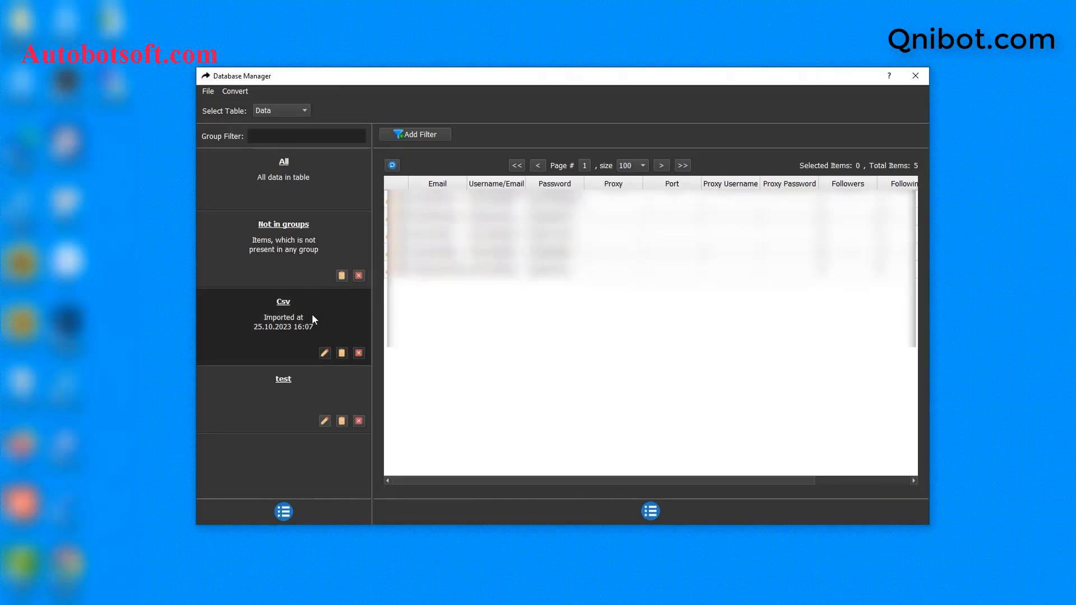
click(290, 236)
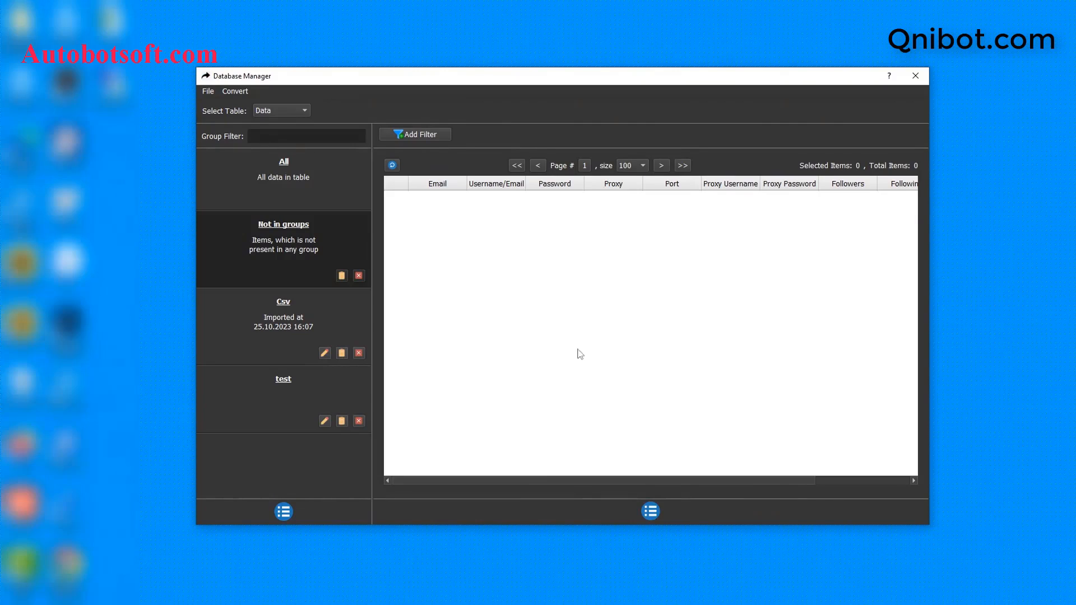
- Create a new account group named 'Tutorial' and select it
click(287, 510)
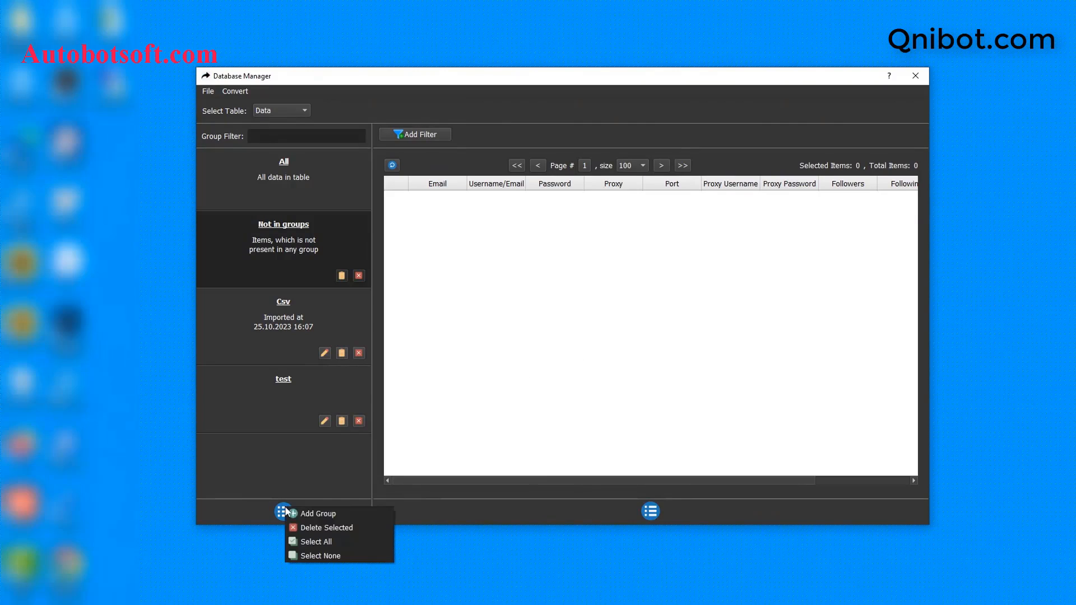
click(307, 512)
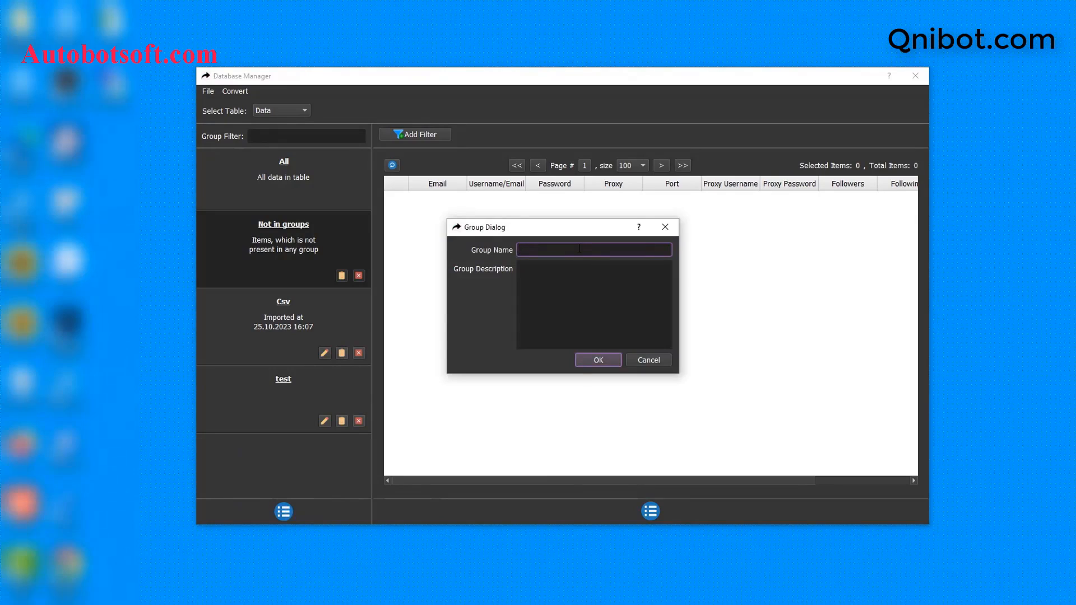
text(Tutorial)
click(598, 359)
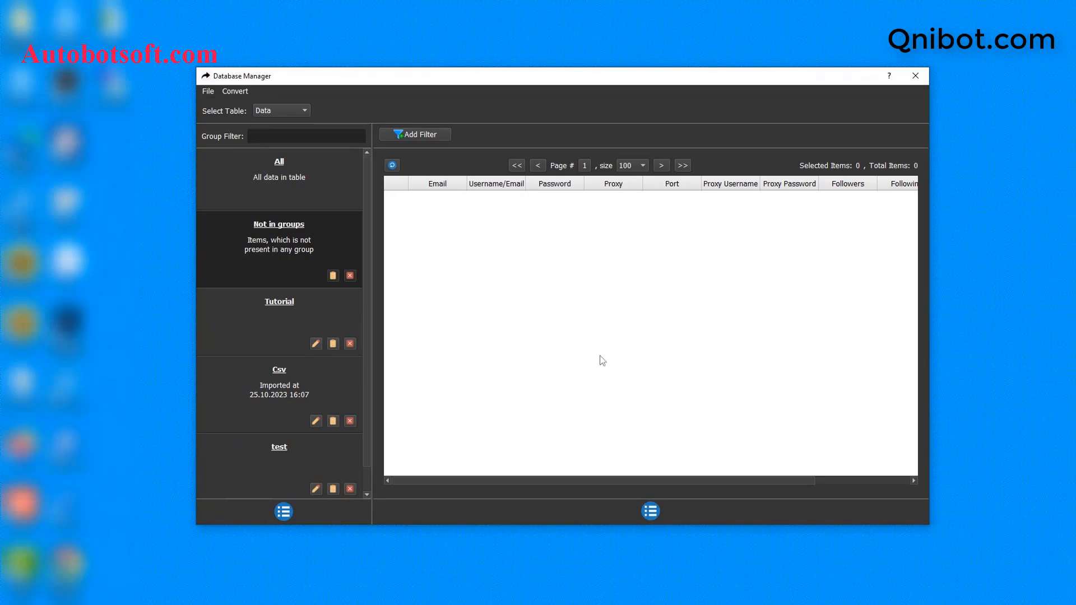
click(298, 302)
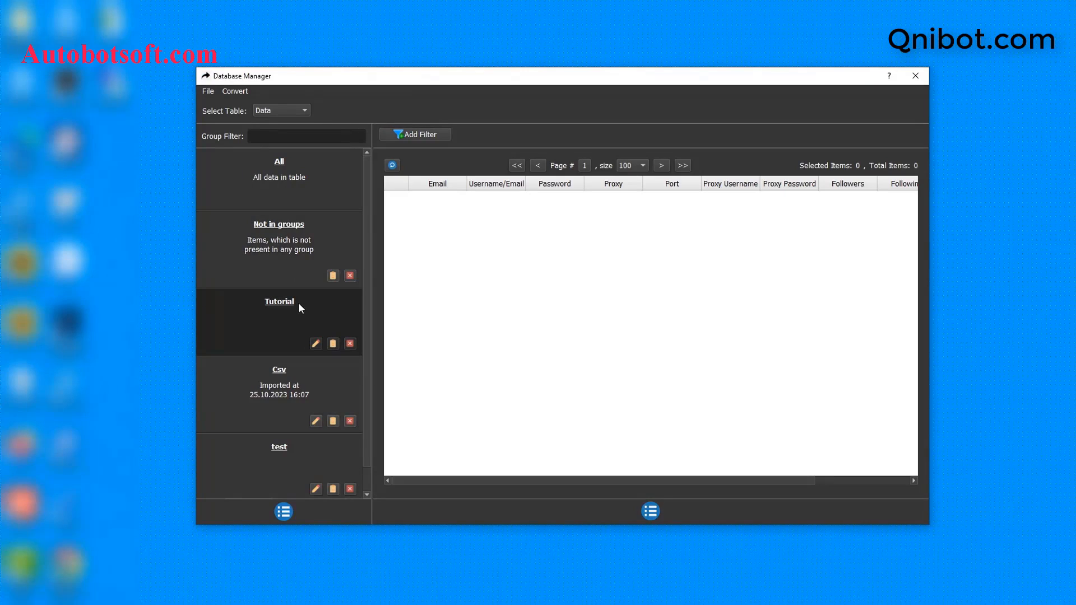
click(652, 511)
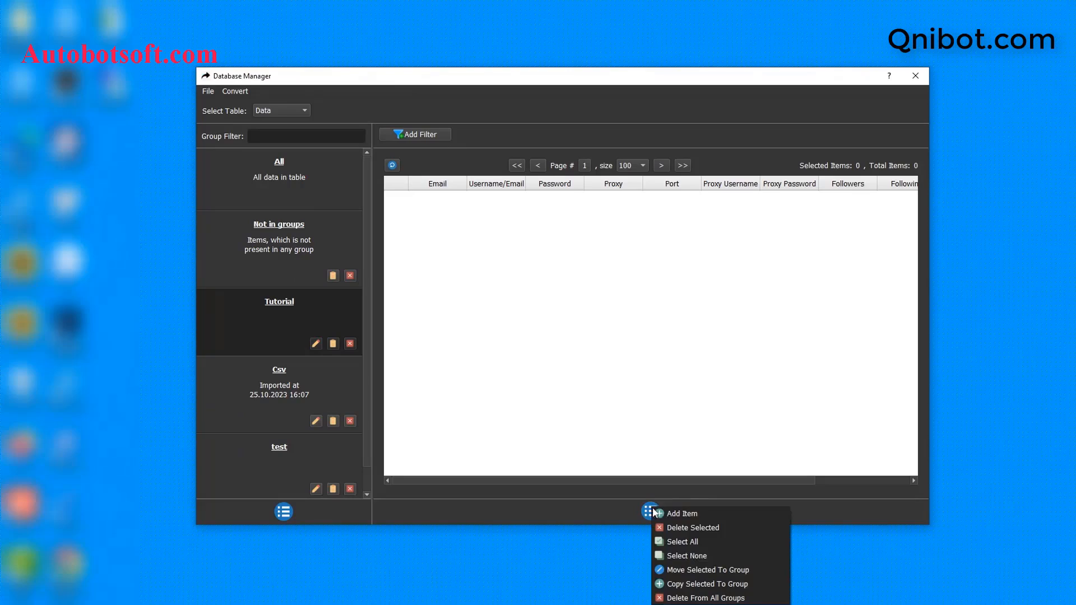
- Add an account item with its e-mail as both Email and Username, plus its password
click(681, 513)
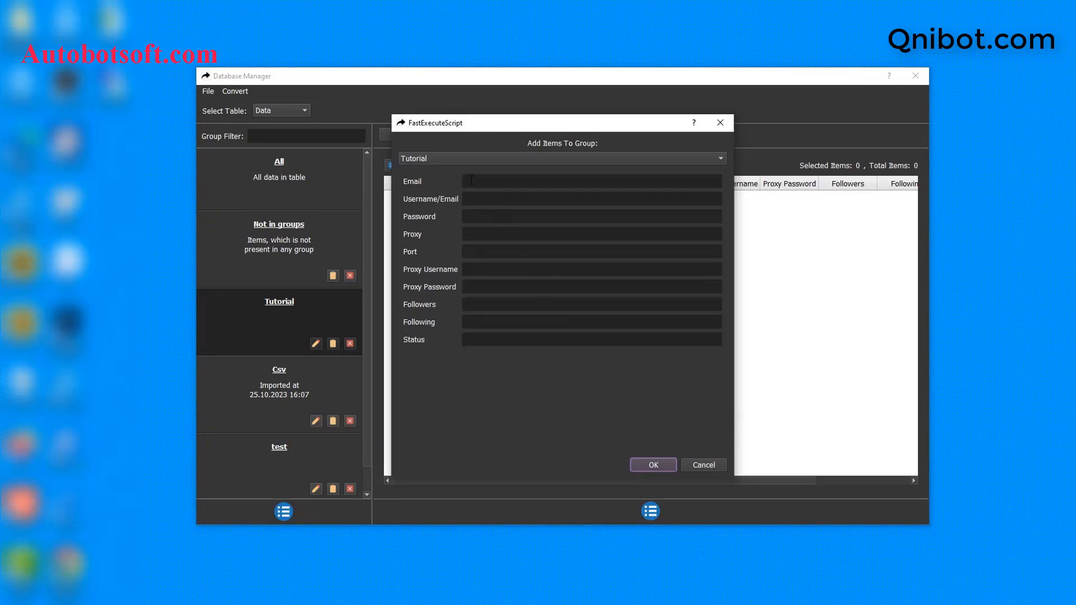
click(472, 180)
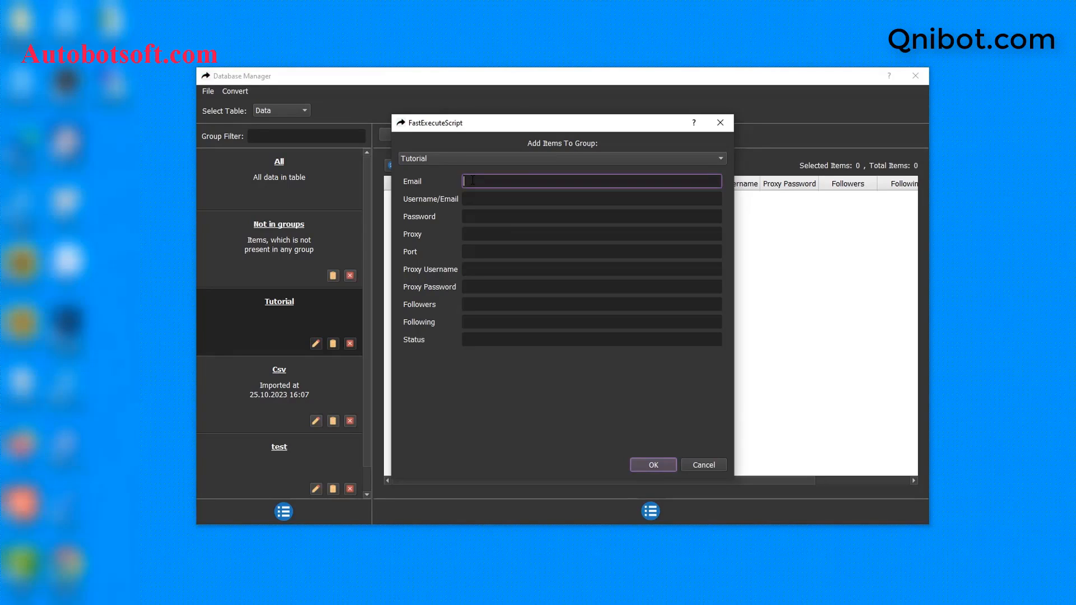
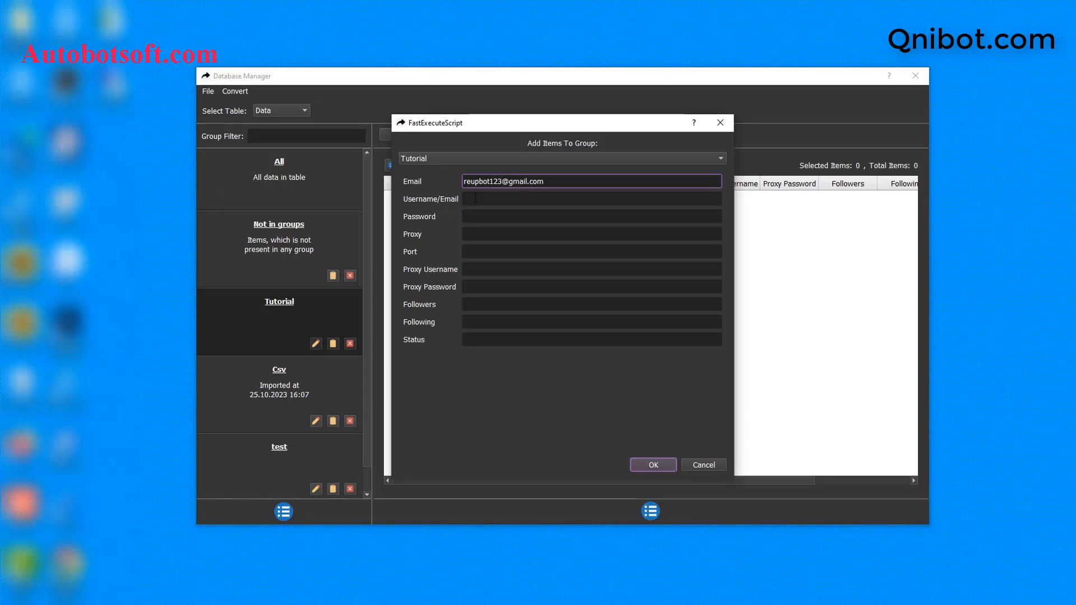
click(476, 198)
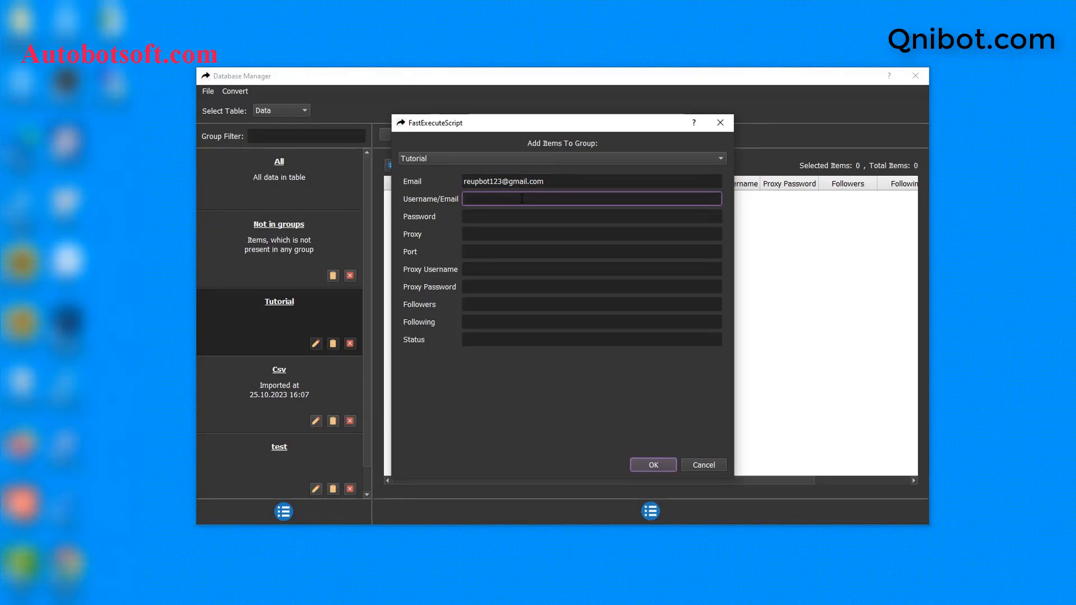
key(ctrl+v)
click(516, 216)
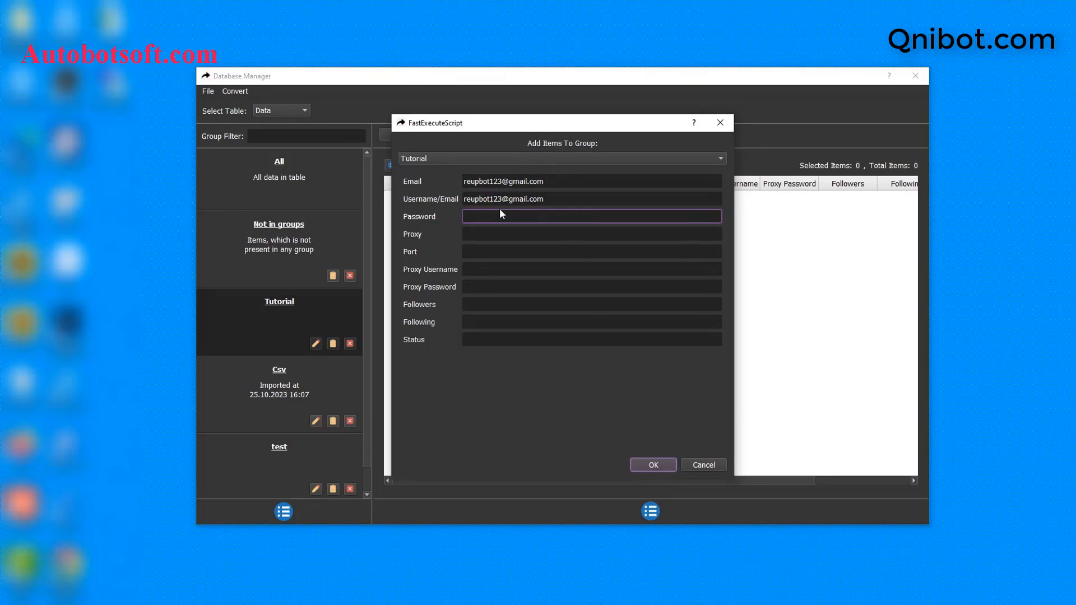
- Enter proxy 23.236.218.139, port 99793 and the proxy login, then save the account
click(559, 236)
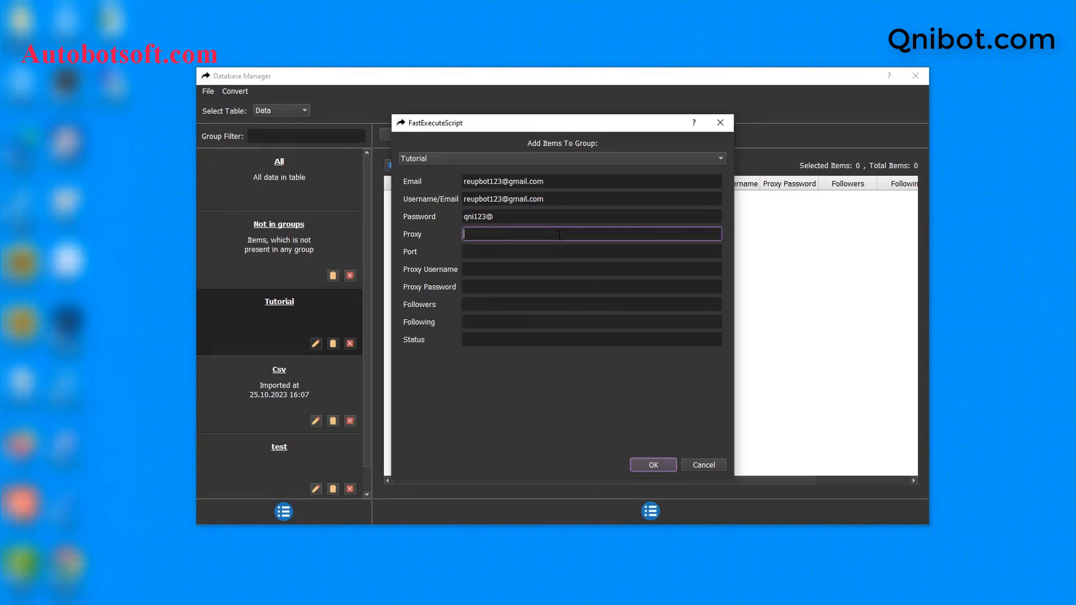
text(23.236.218.139)
click(501, 248)
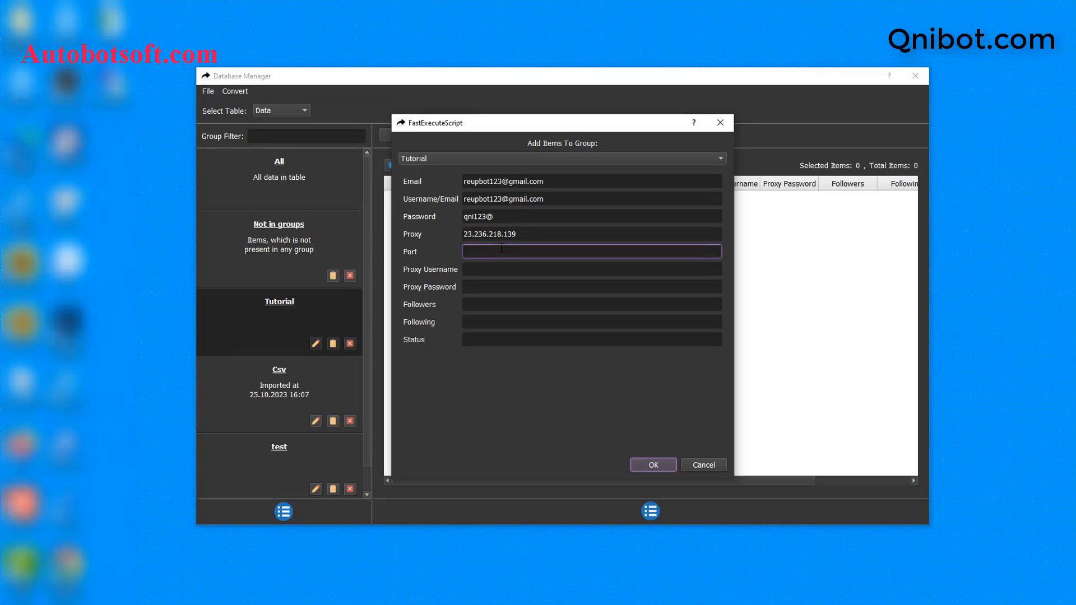
text(99793)
click(487, 268)
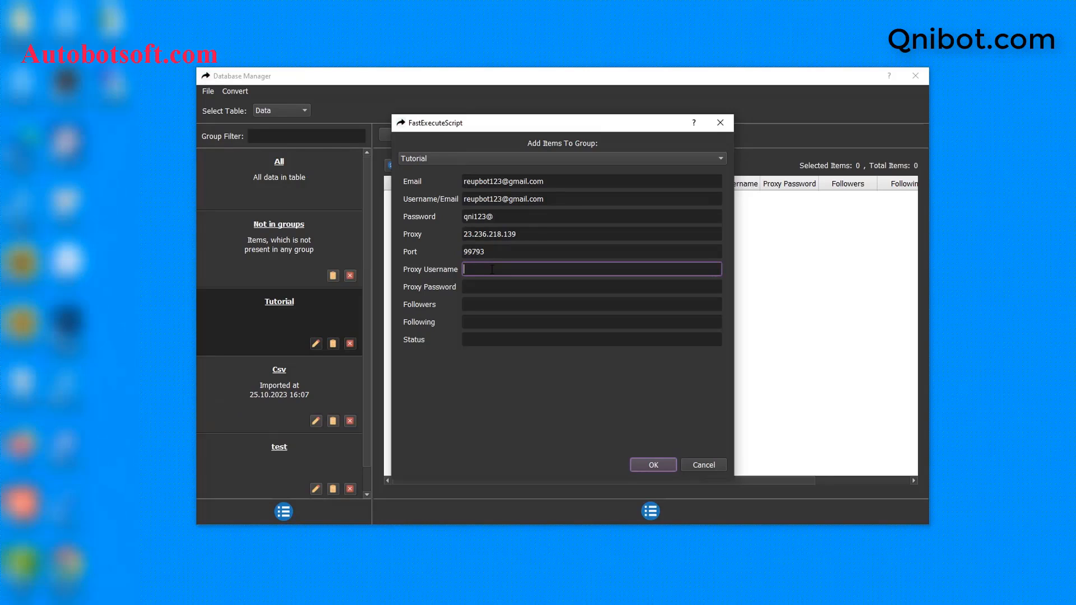
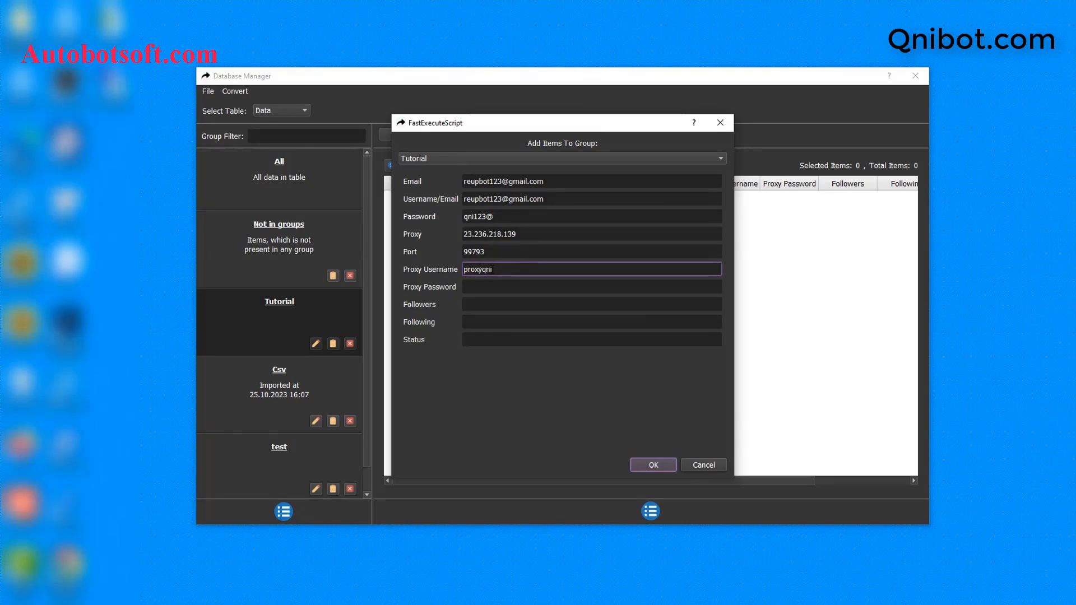
click(488, 287)
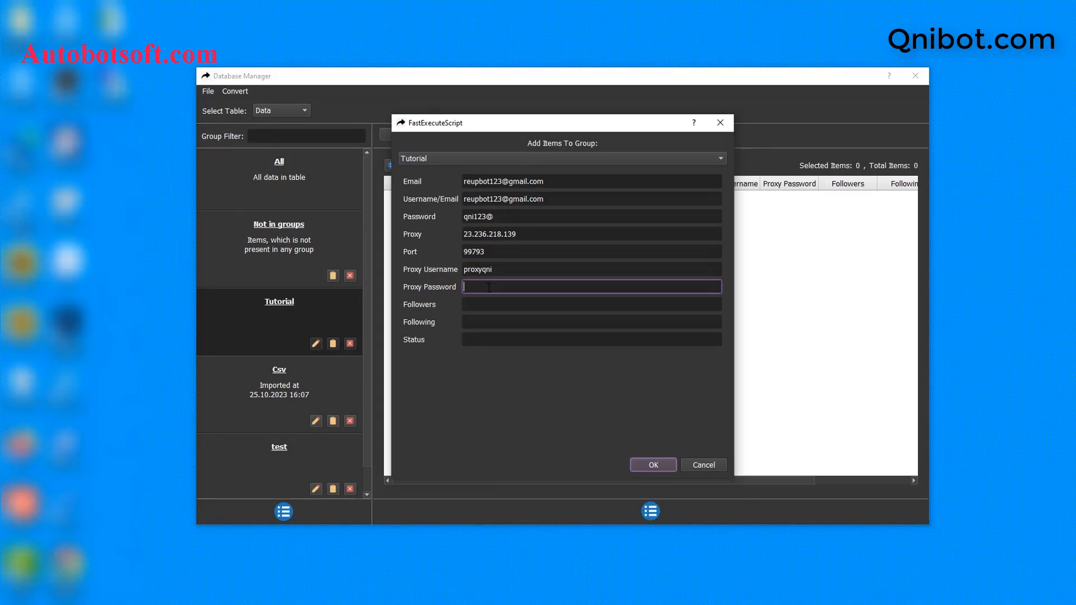
click(652, 465)
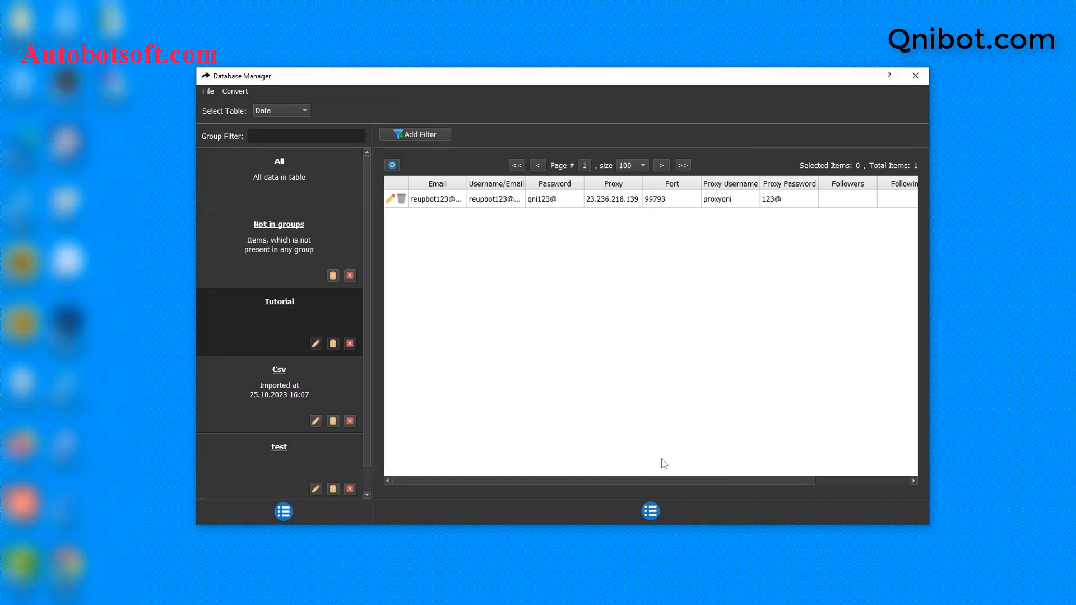
- Open another add-account form and close it without adding anything
click(653, 518)
click(668, 523)
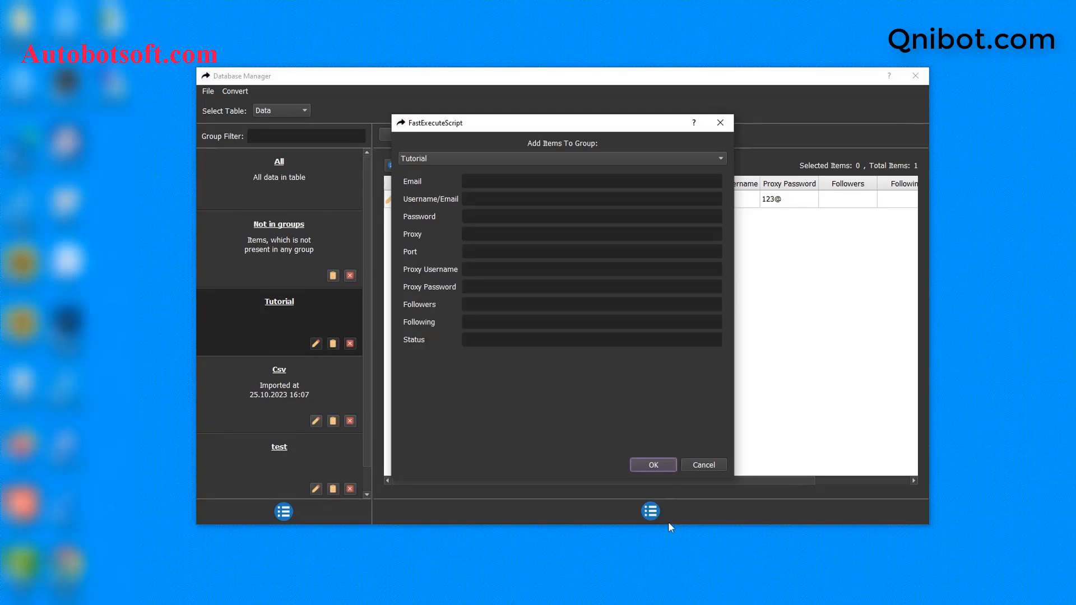
click(724, 125)
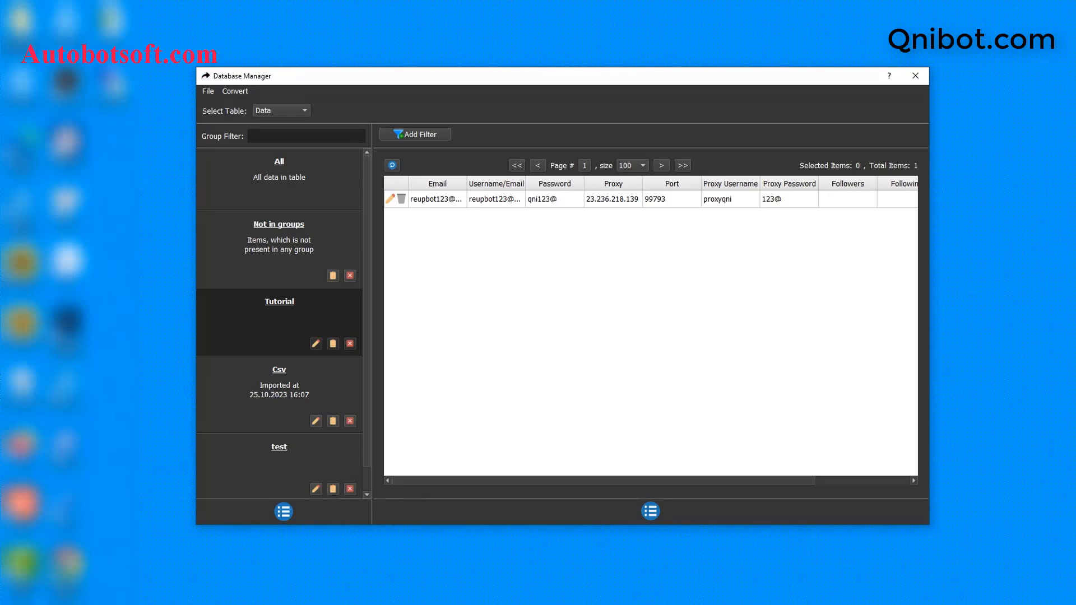
- Create a new text document in D:\qnibot named tiktok-accounts.txt
right_click(320, 348)
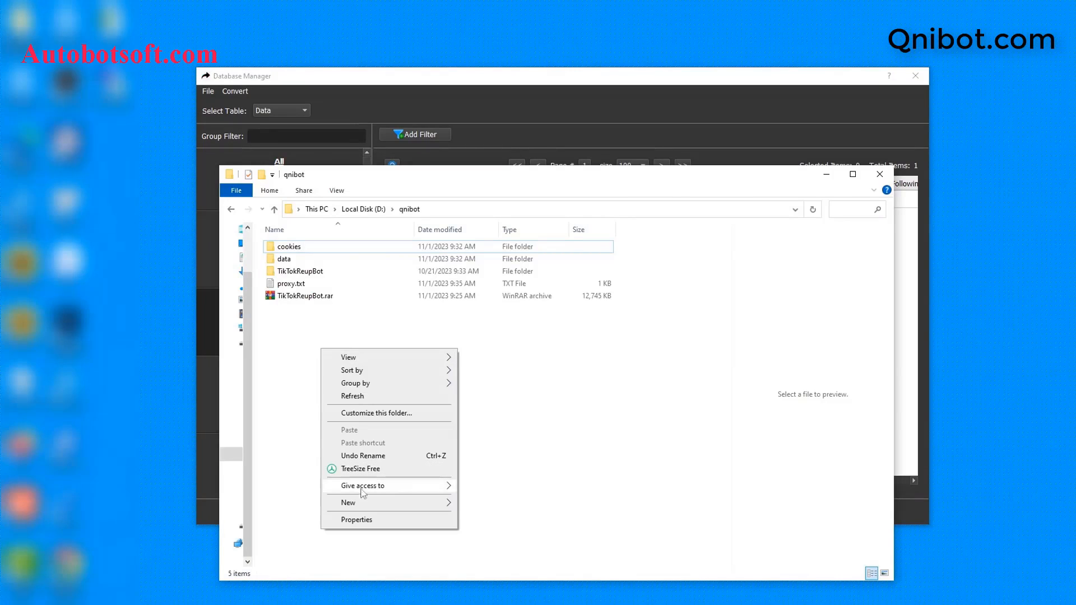
mouse_move(364, 503)
click(476, 475)
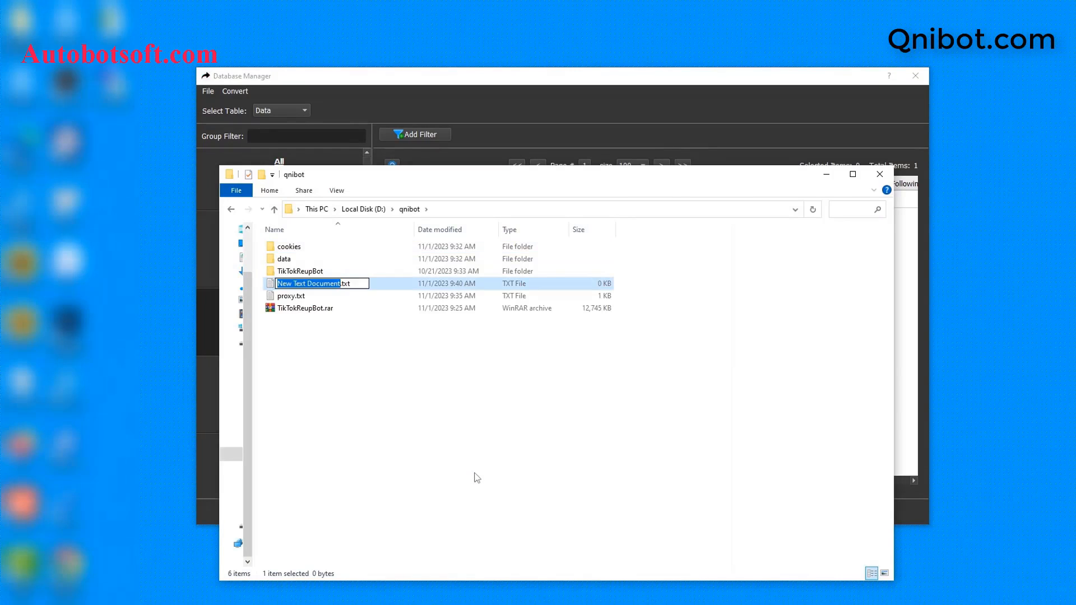
text(tiktoka)
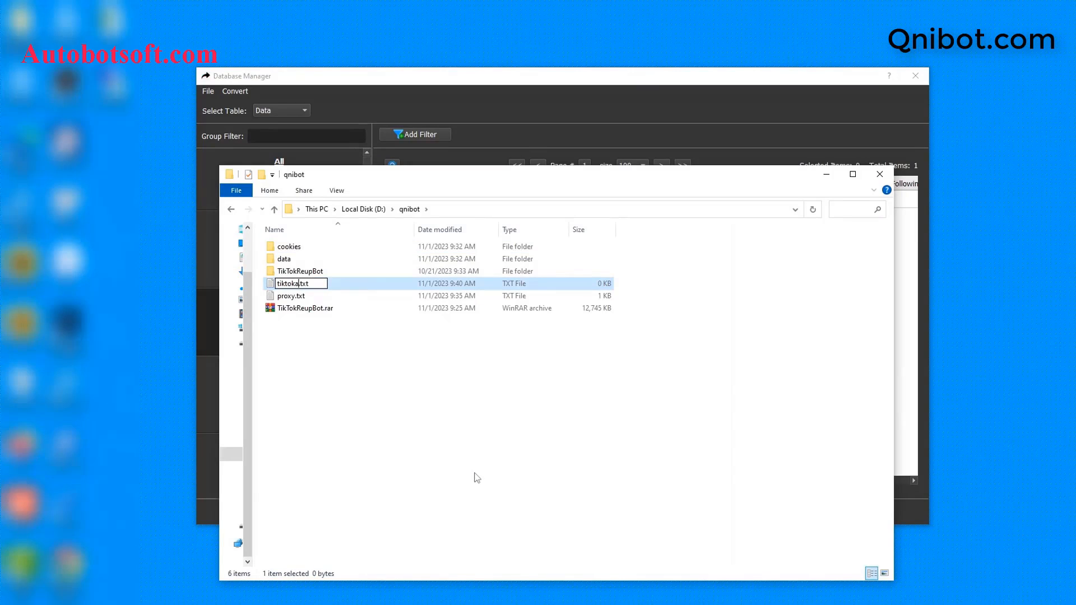
key(BackSpace)
text(-accounts)
key(Return)
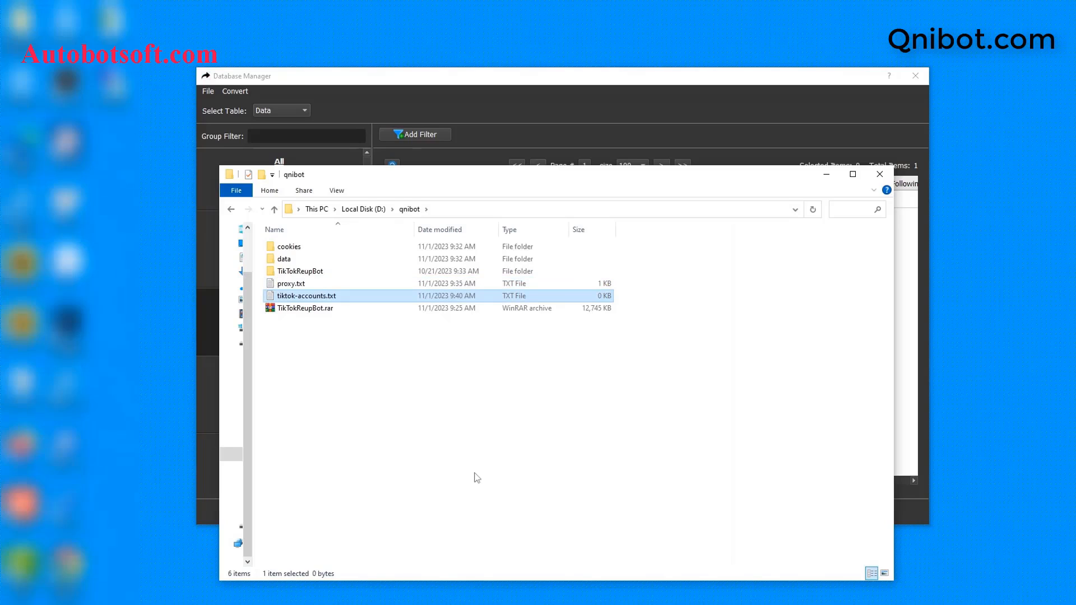
- Open tiktok-accounts.txt in Notepad and position its window over the database table
double_click(395, 294)
click(560, 203)
click(611, 321)
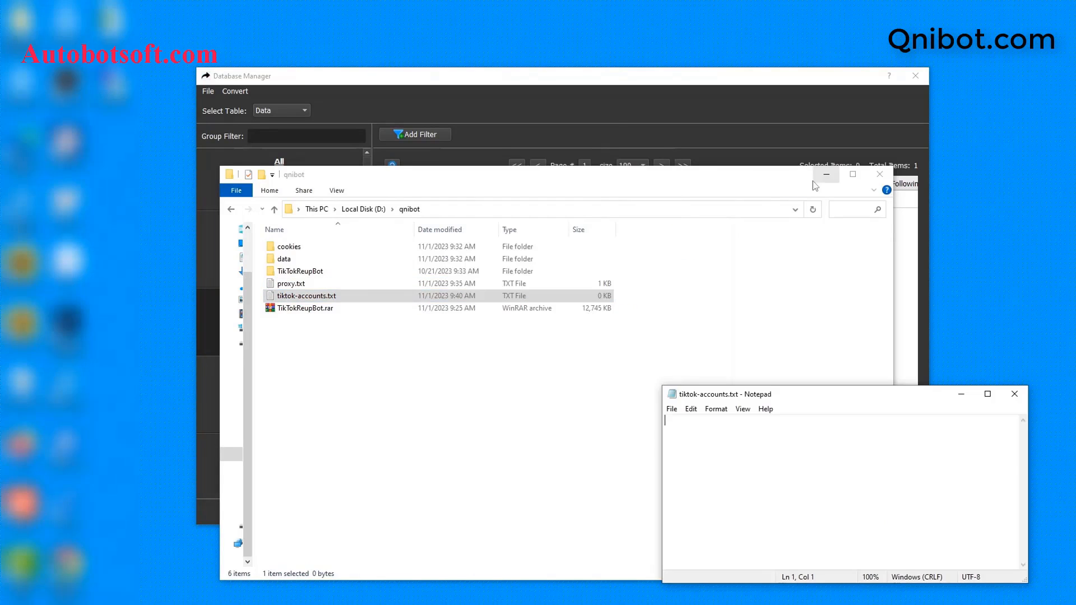
click(826, 174)
drag(818, 400, 630, 310)
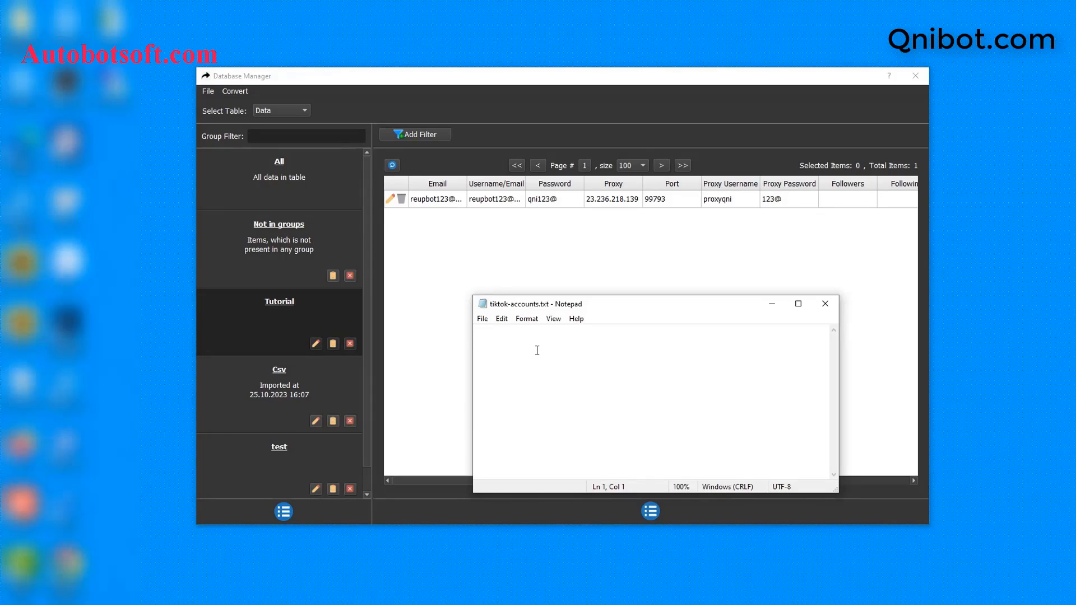
- Write line 1 as the account's e-mail, username and password separated by commas, then start line 2
key(ctrl+v)
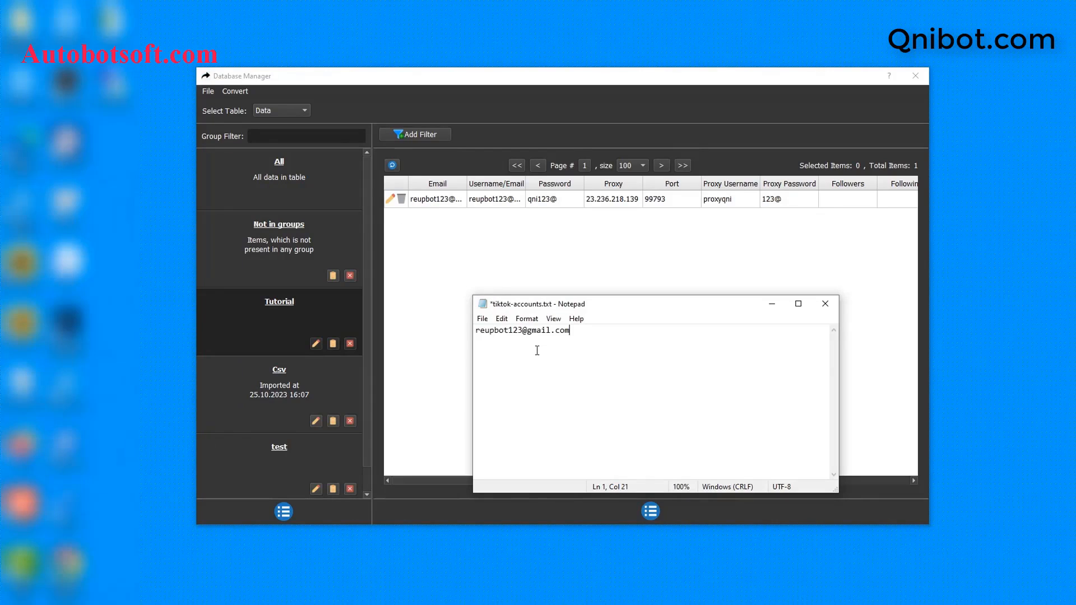
text(,)
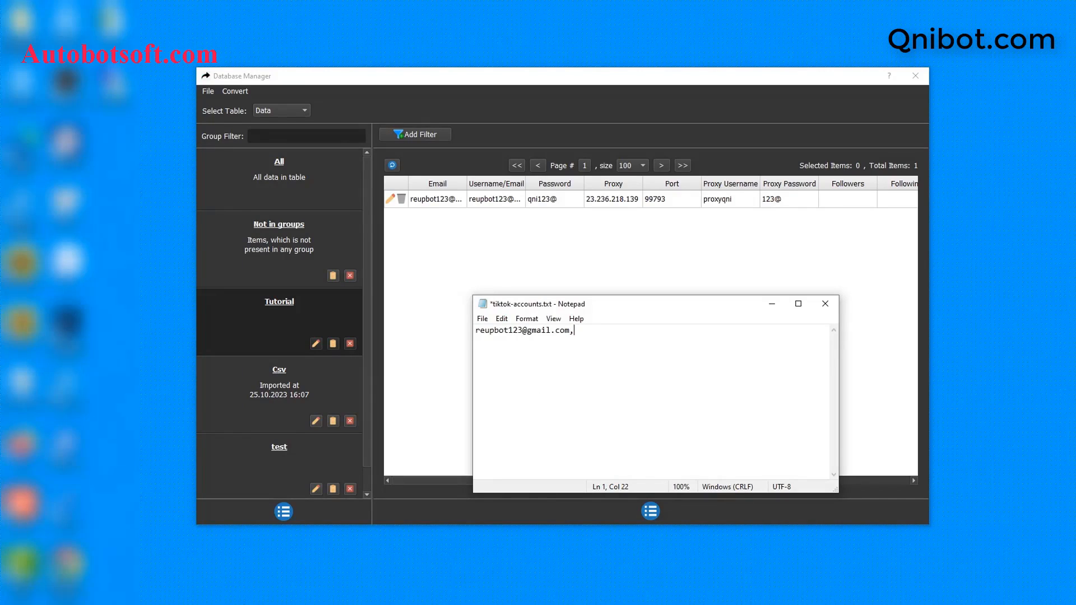
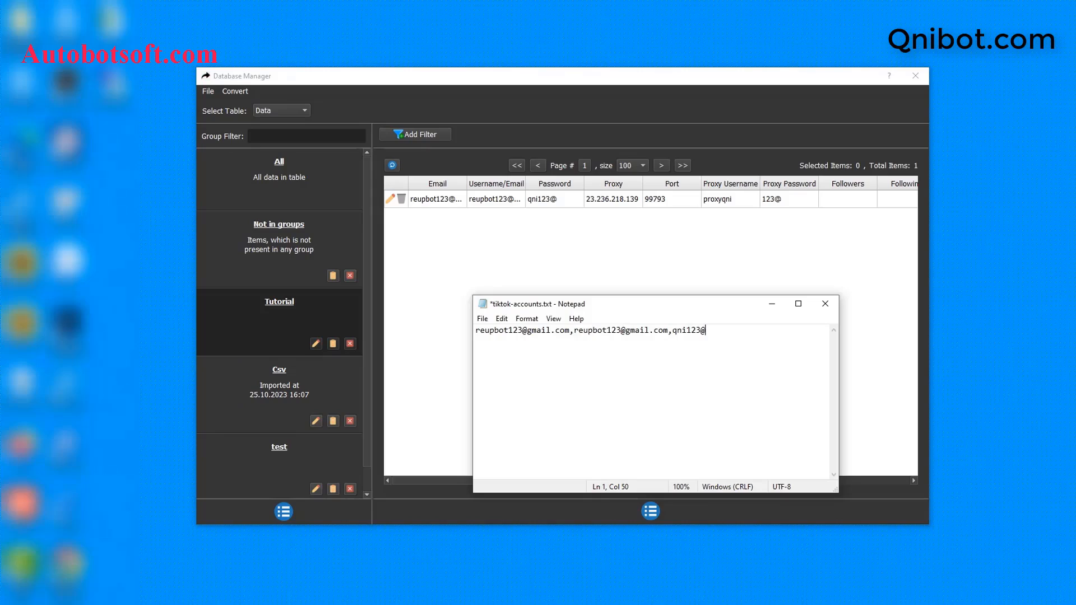
key(Return)
key(Return)
key(Return)
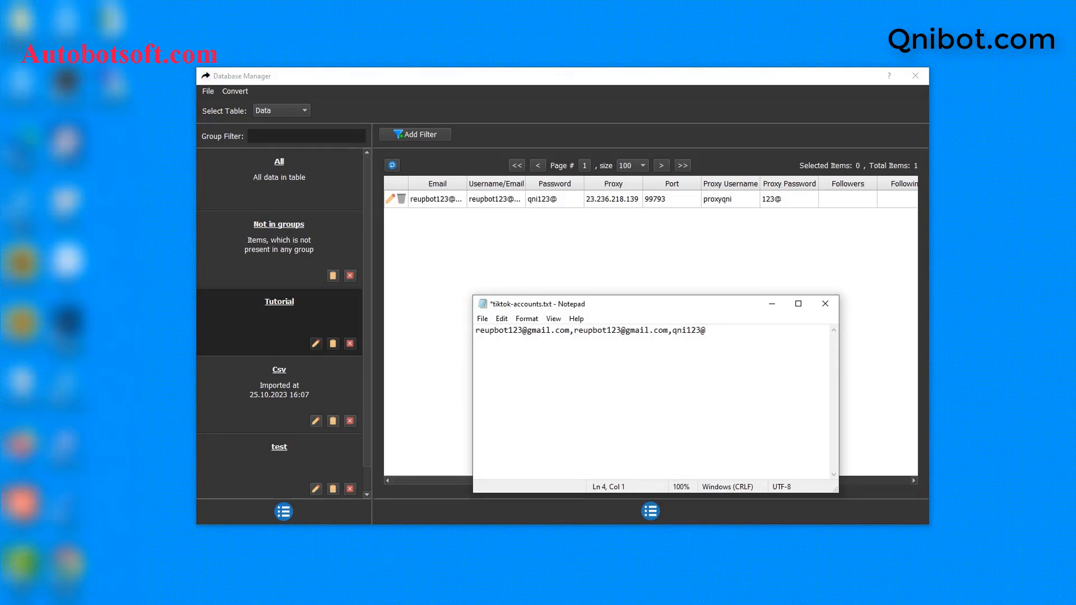
key(BackSpace)
key(BackSpace)
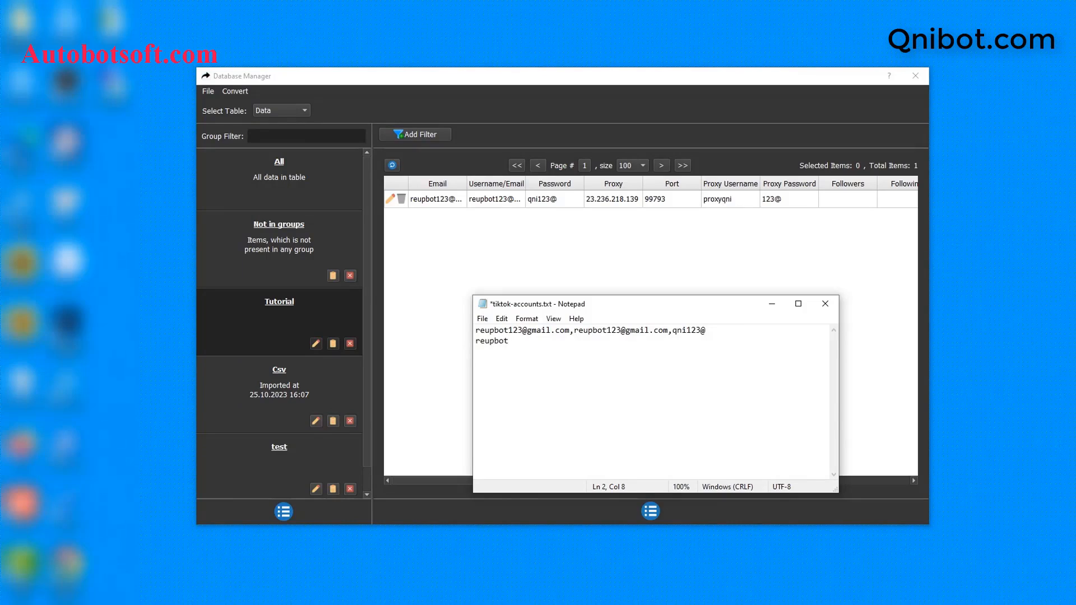
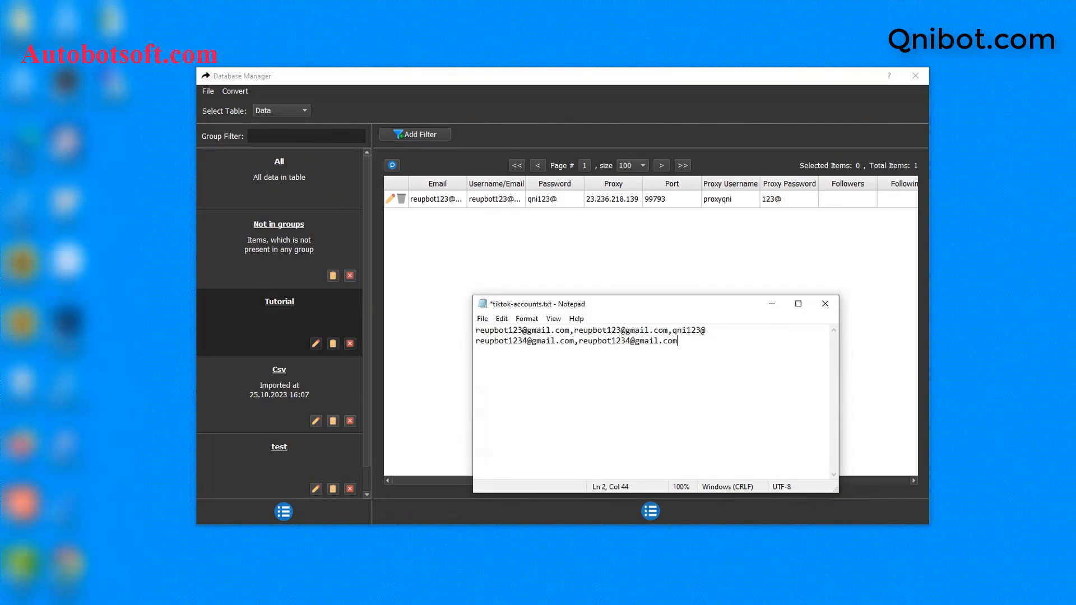
- Type the second account's e-mail, username, password, proxy 23.236.218.139, port 99793 and proxy login, comma-separated
text(23.236.218.139)
text(,)
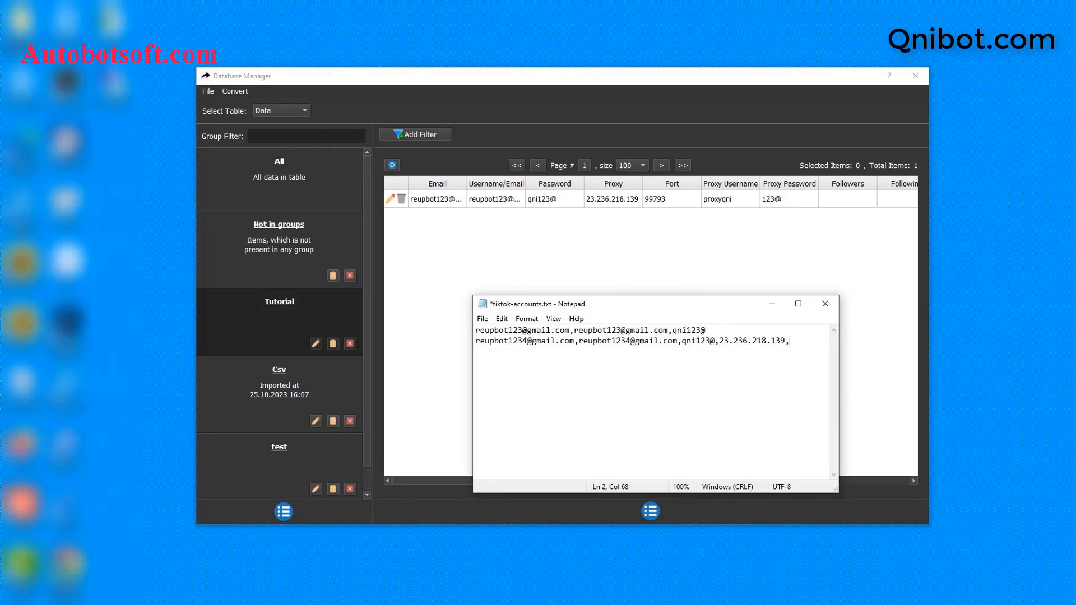
text(99793)
drag(839, 356, 976, 354)
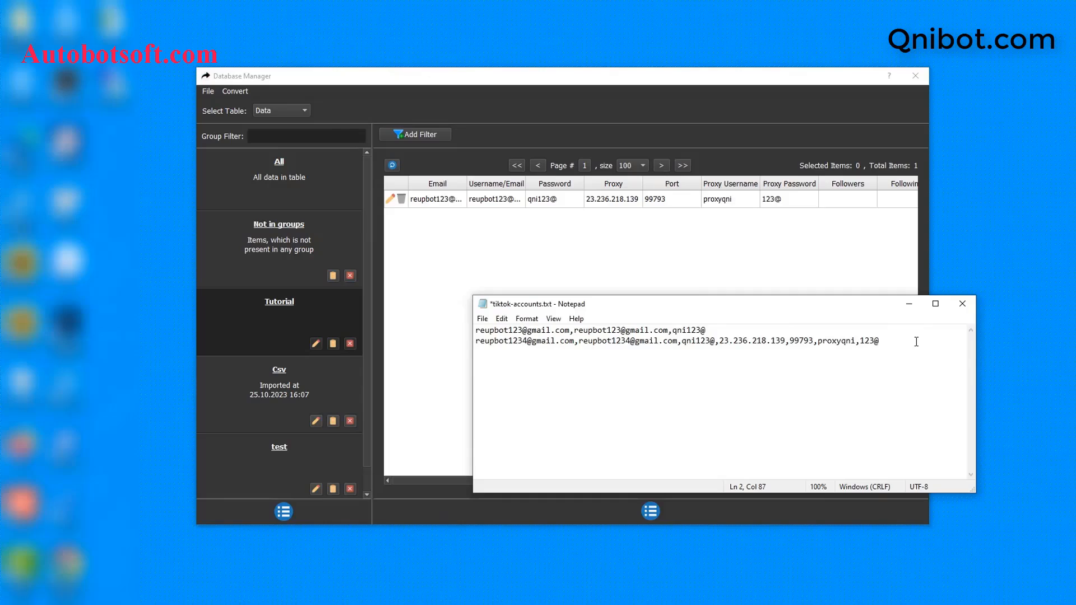
- Remove the extra blank lines and save tiktok-accounts.txt via File > Save
key(Return)
key(Return)
key(BackSpace)
key(BackSpace)
click(481, 319)
click(501, 371)
- Import tiktok-accounts.txt through Convert > Import Csv, then close the Notepad file
click(233, 91)
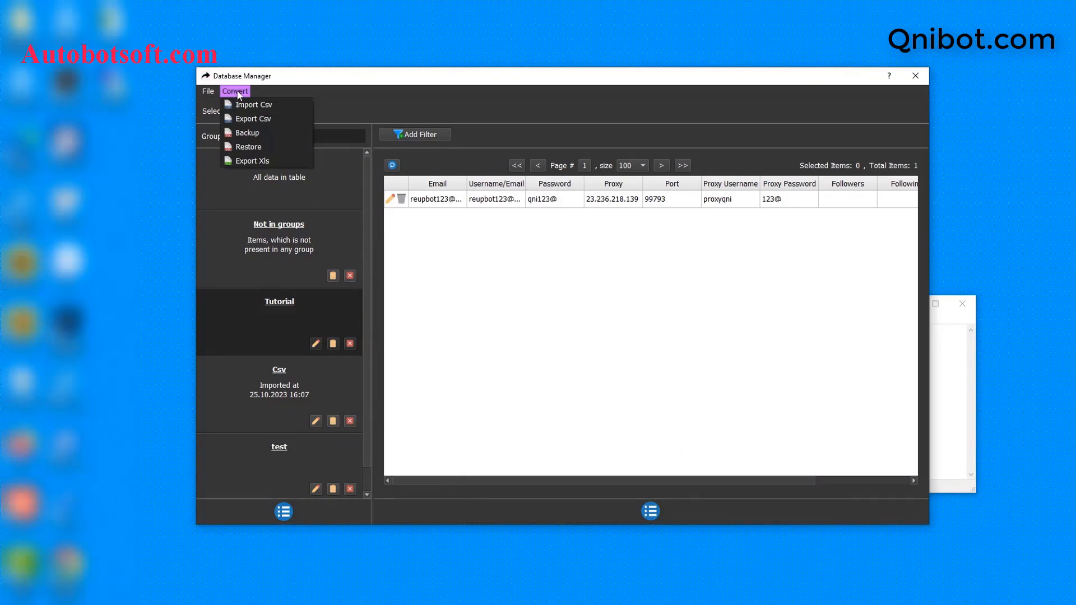
click(251, 106)
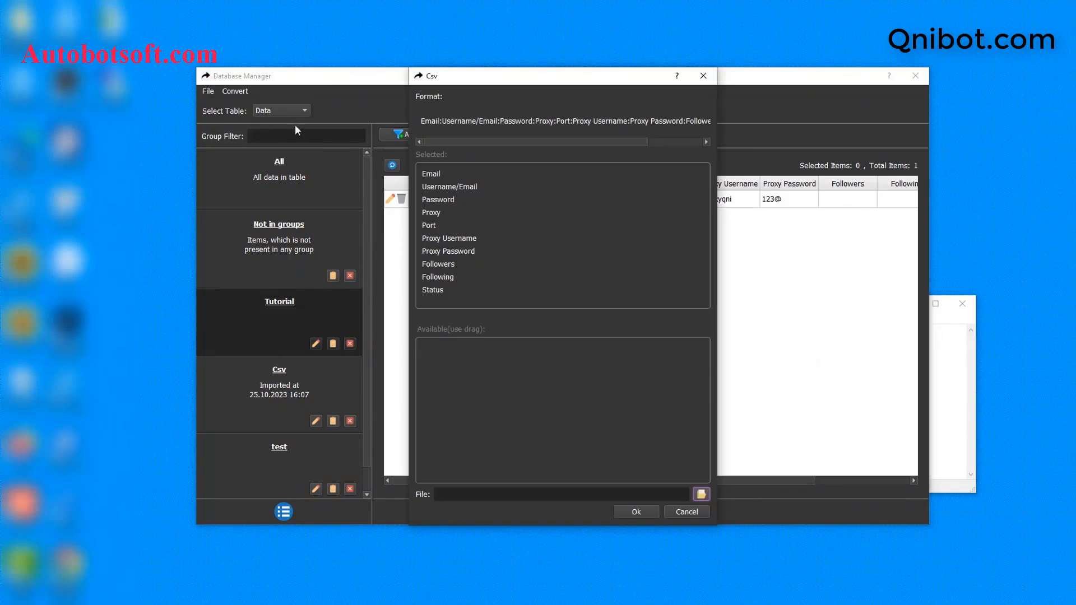
click(701, 494)
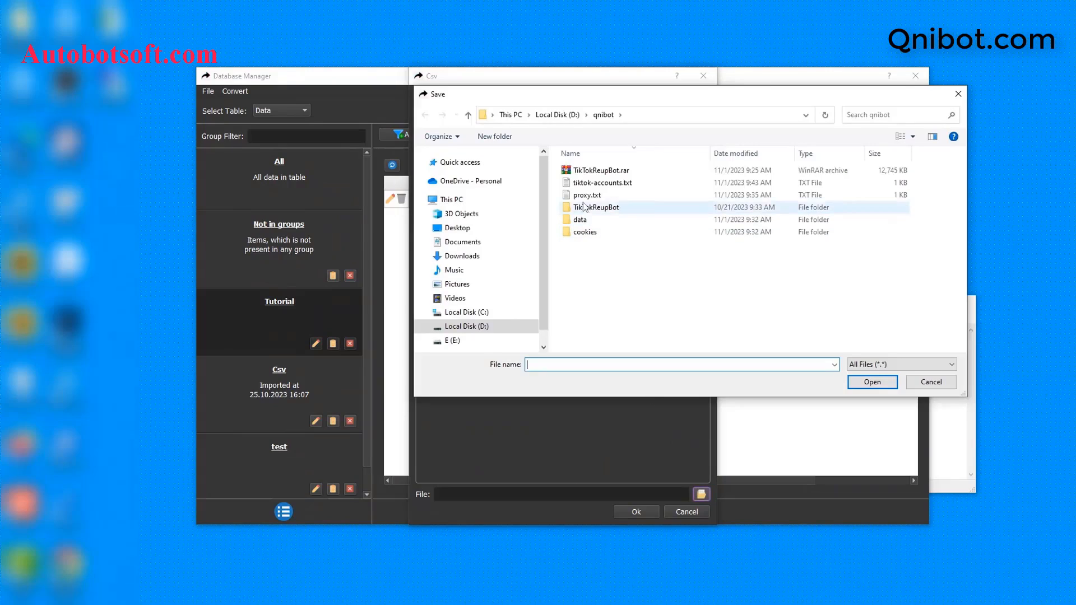
click(583, 187)
click(889, 381)
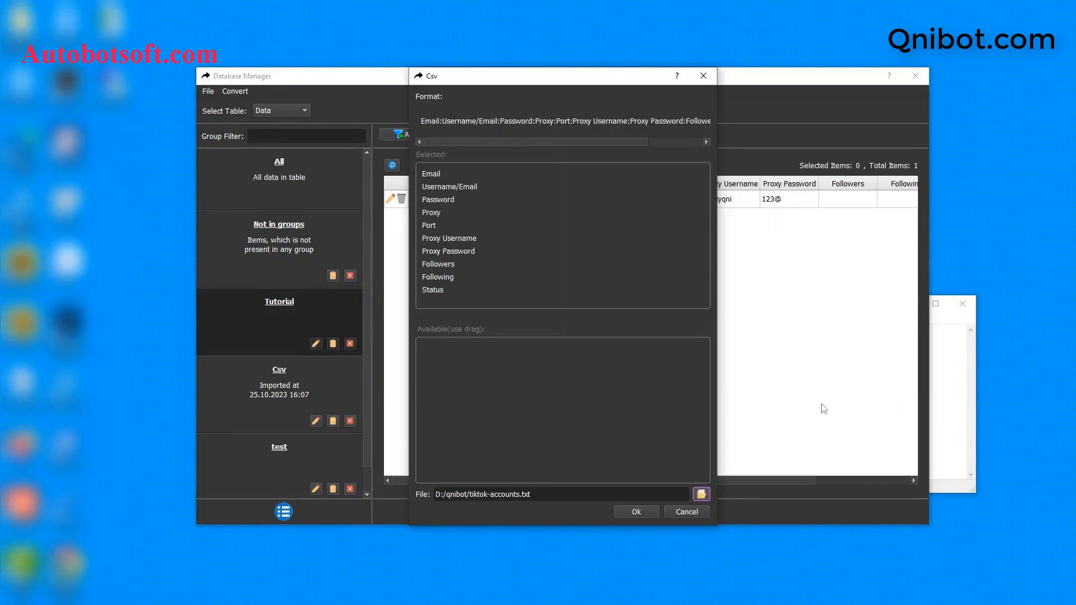
click(636, 511)
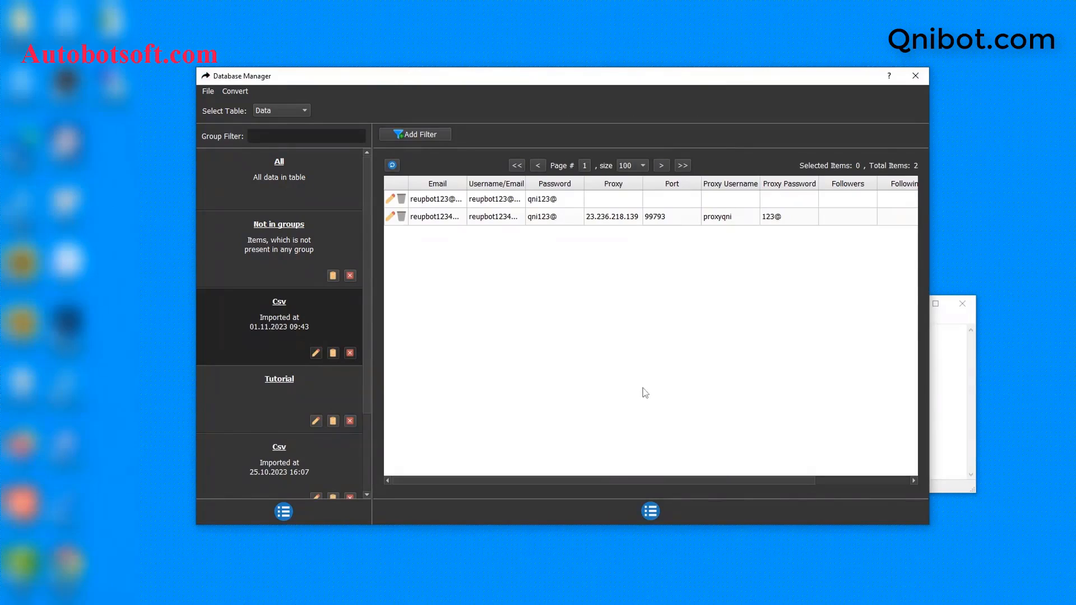
click(980, 376)
drag(779, 302, 697, 306)
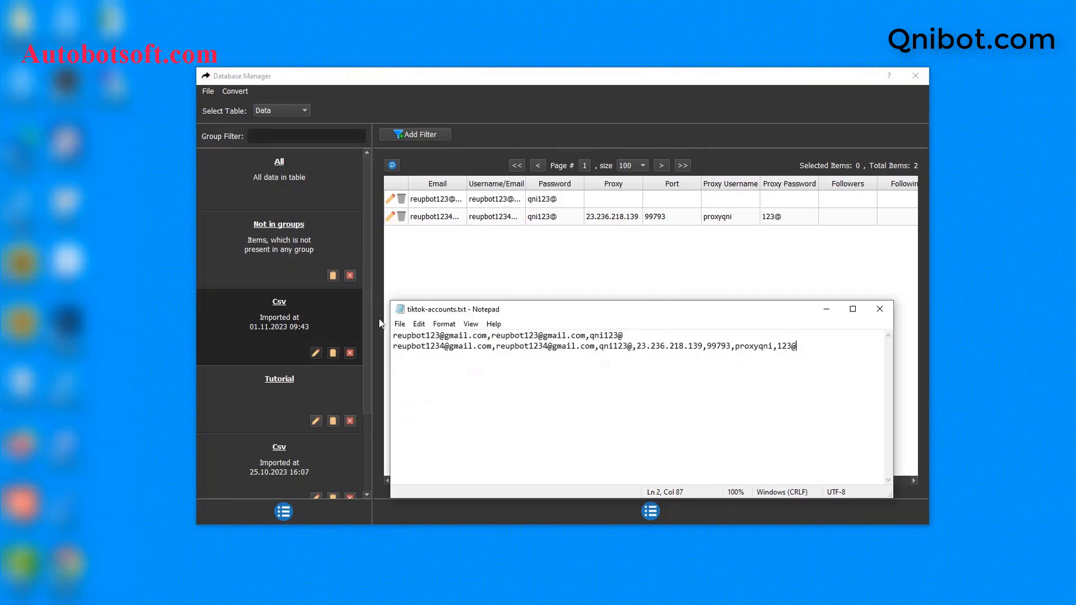
click(879, 309)
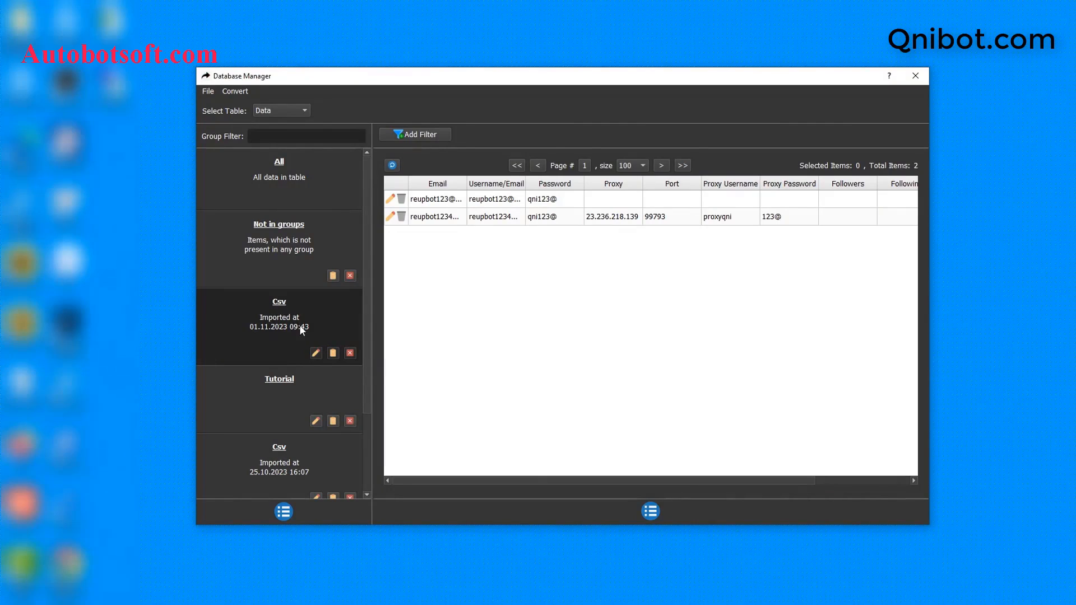
- Rename the imported Csv group to 'Tutorial 2' and close the Database Manager
click(315, 353)
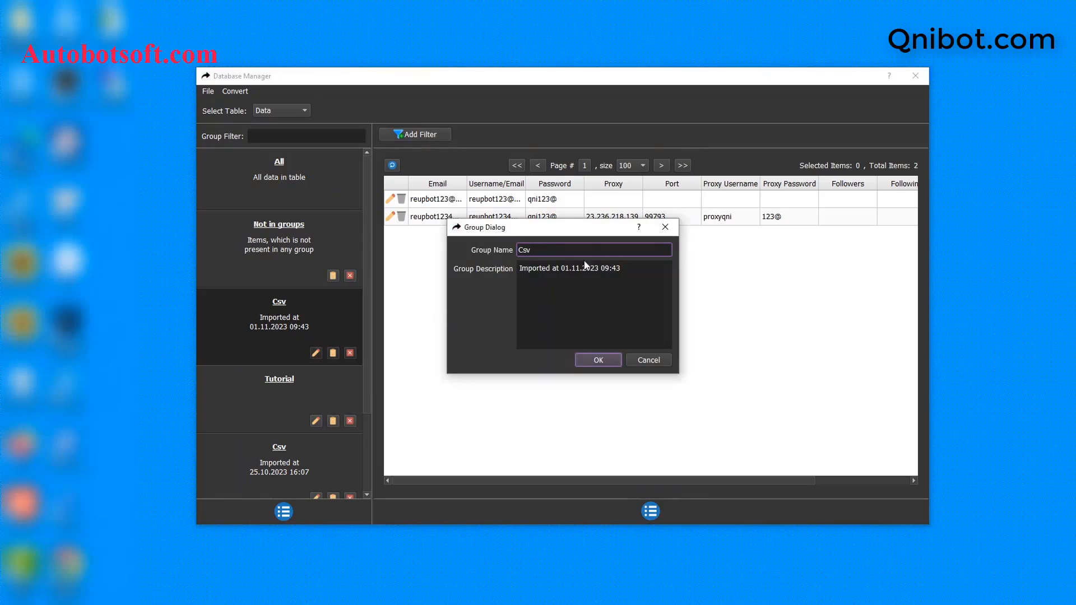
double_click(518, 249)
text(Tutorial 2)
click(592, 360)
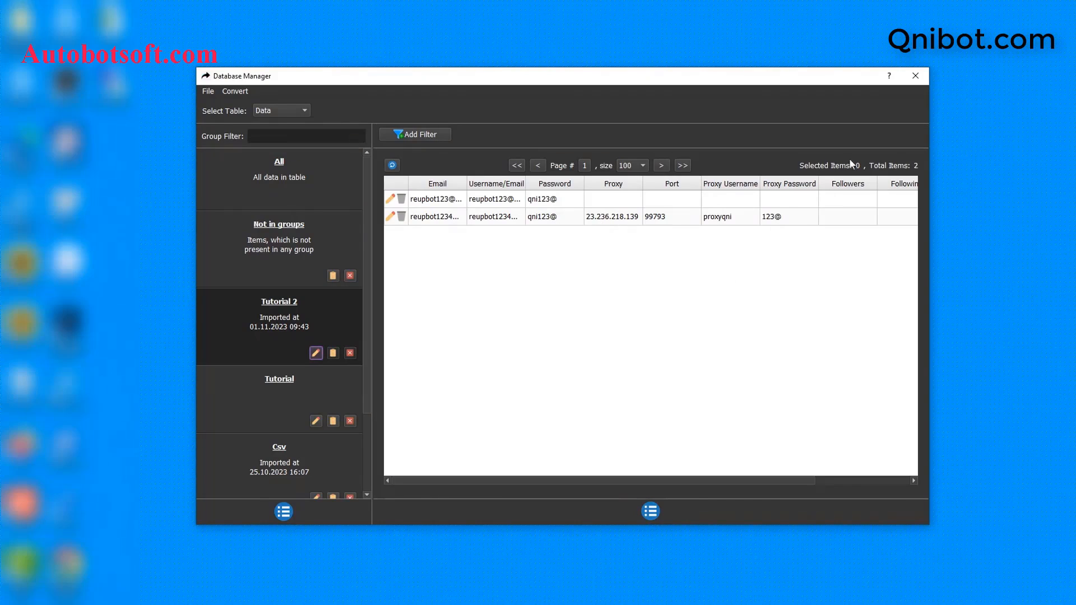
click(913, 77)
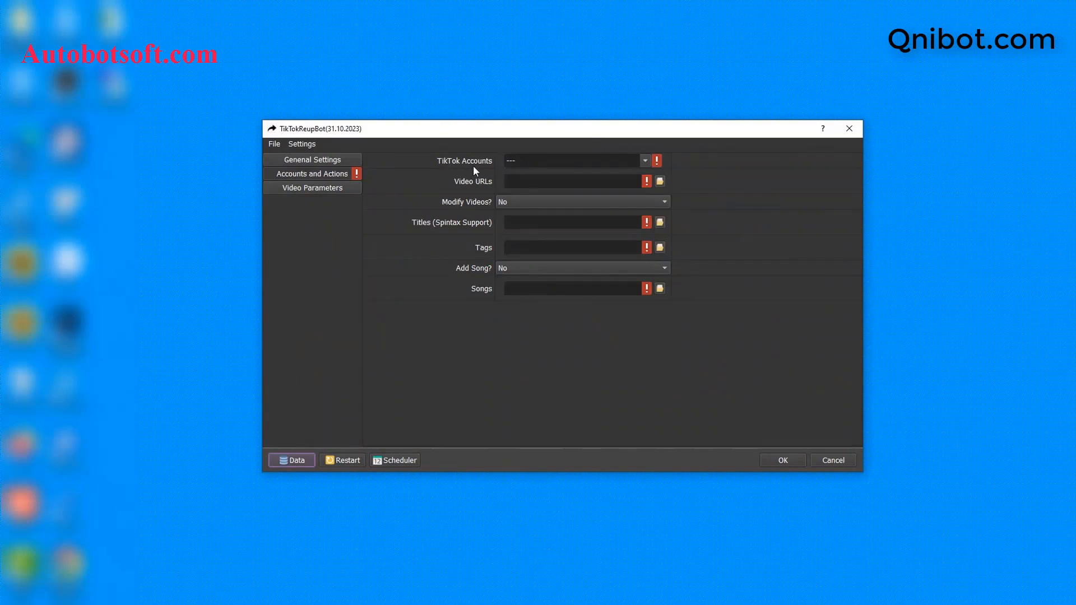
- Select the Tutorial 2 group in the TikTok Accounts dropdown, then return to the qnibot folder
click(648, 159)
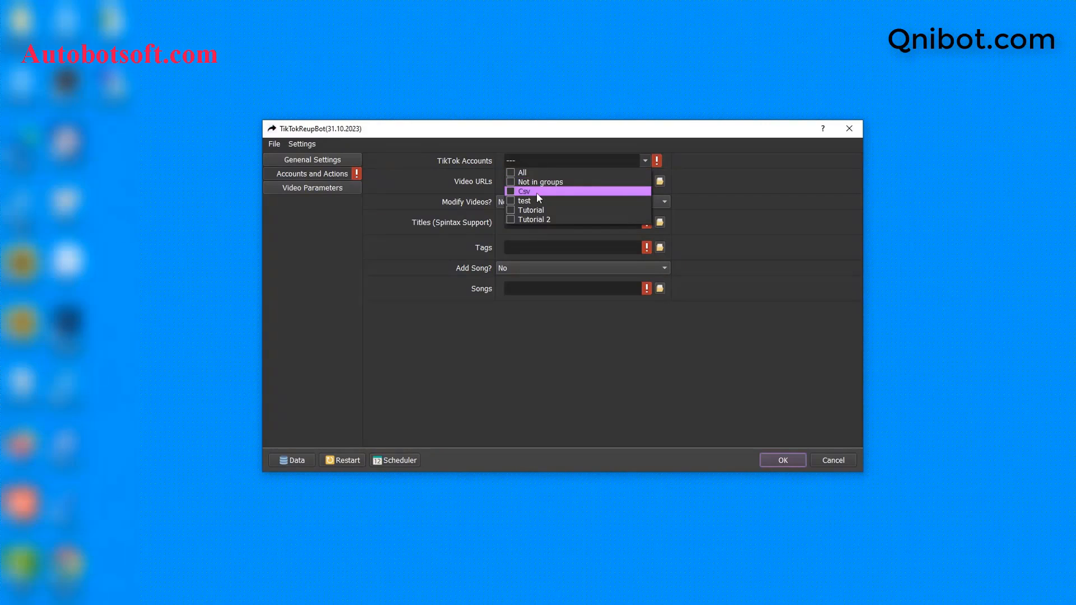
click(510, 221)
click(722, 210)
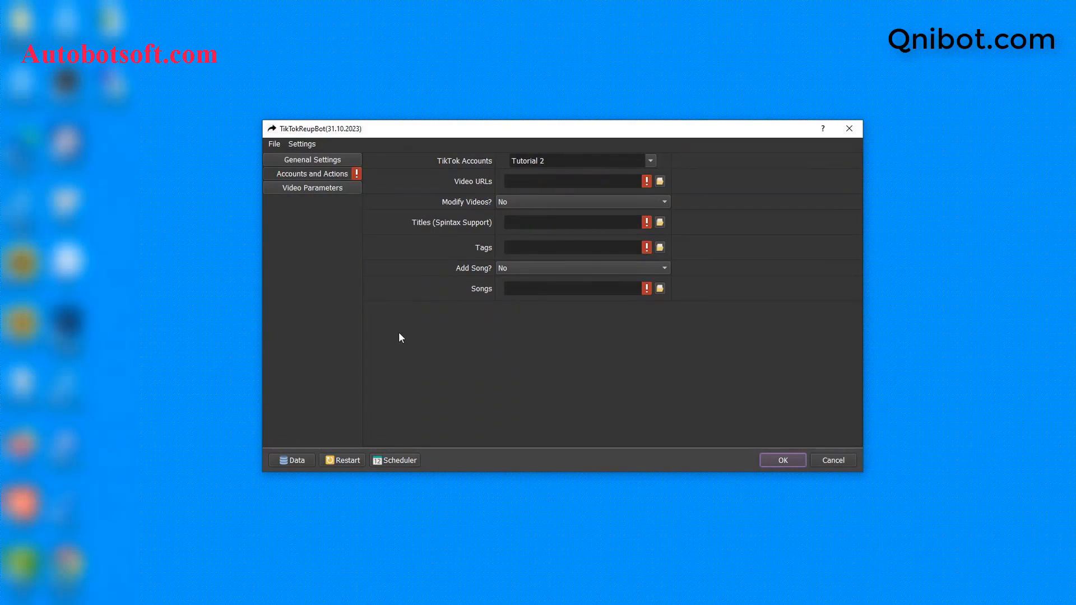
key(alt+Tab)
- Create a new text document named video-urls.txt in the qnibot folder
right_click(318, 343)
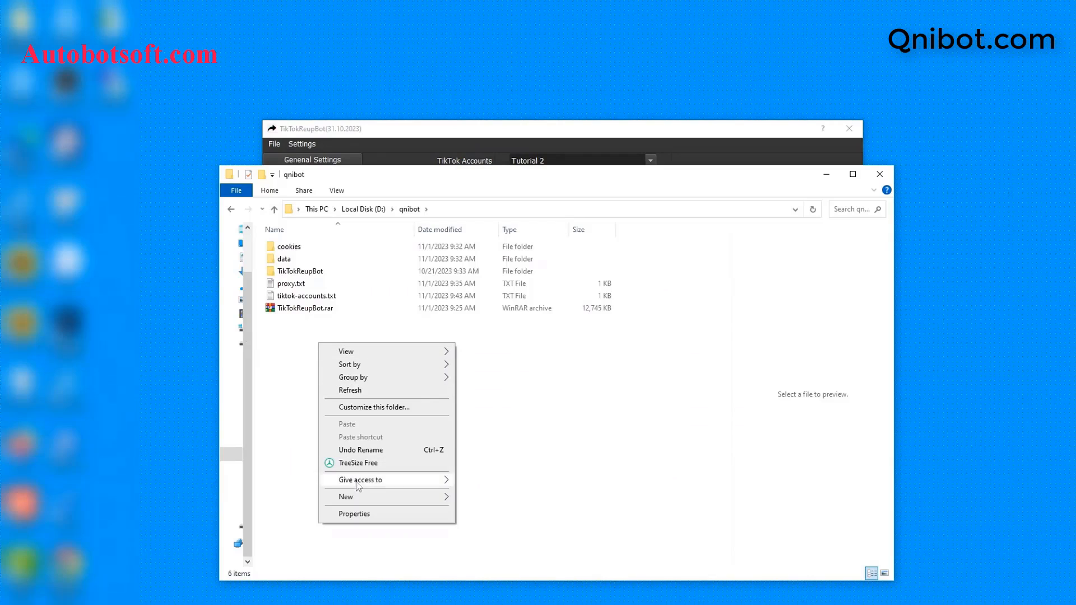
mouse_move(399, 496)
click(470, 473)
text(video-)
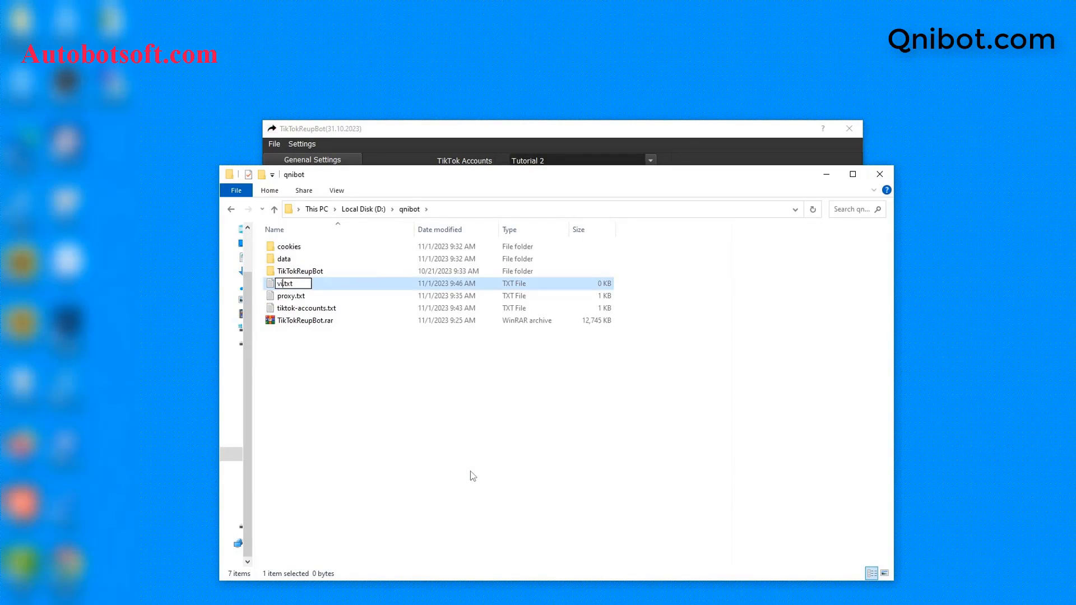
text(urls)
key(Return)
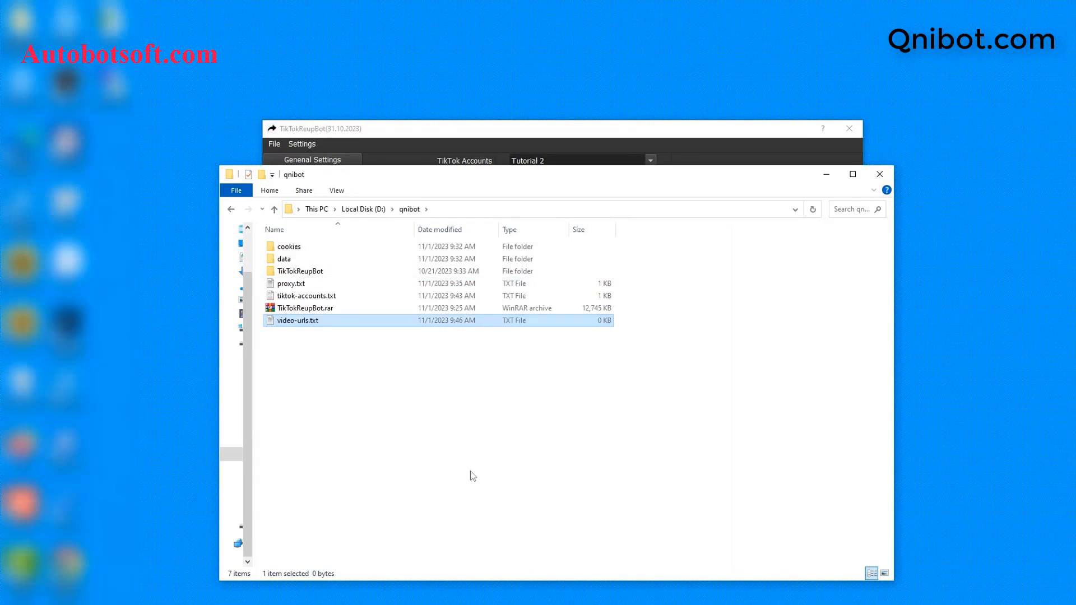
- Open video-urls.txt in Notepad
double_click(354, 321)
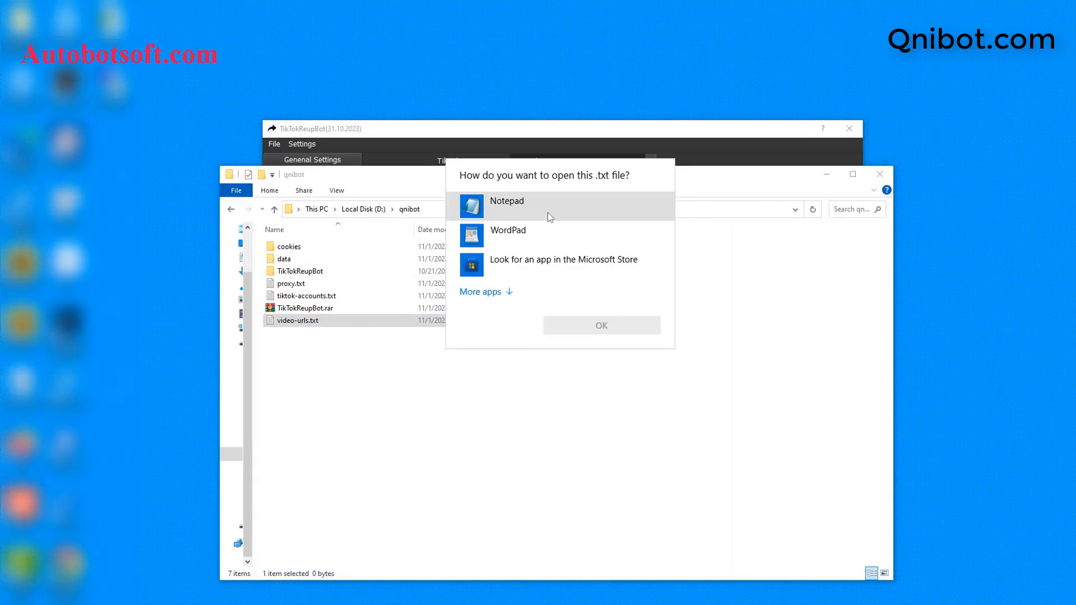
click(550, 218)
click(602, 325)
click(825, 175)
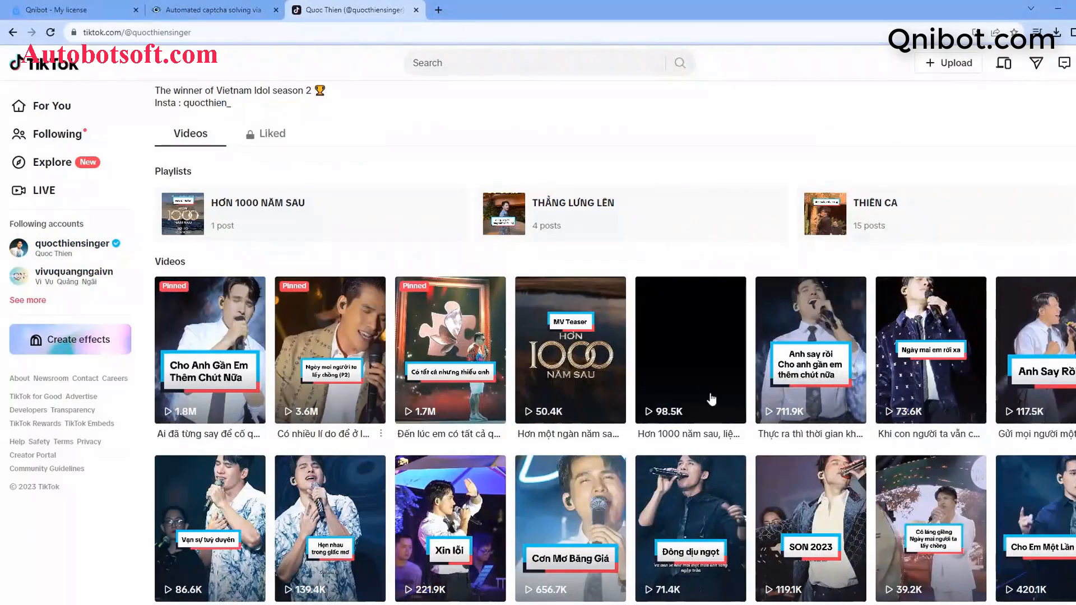
- Copy the first pinned TikTok video's URL into video-urls.txt
click(227, 371)
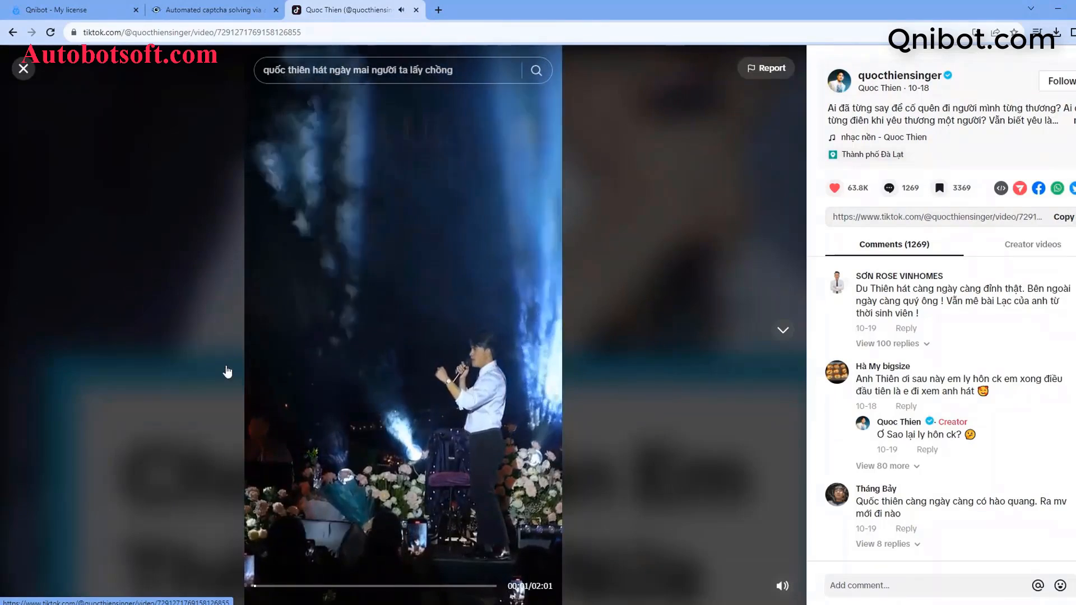
double_click(334, 33)
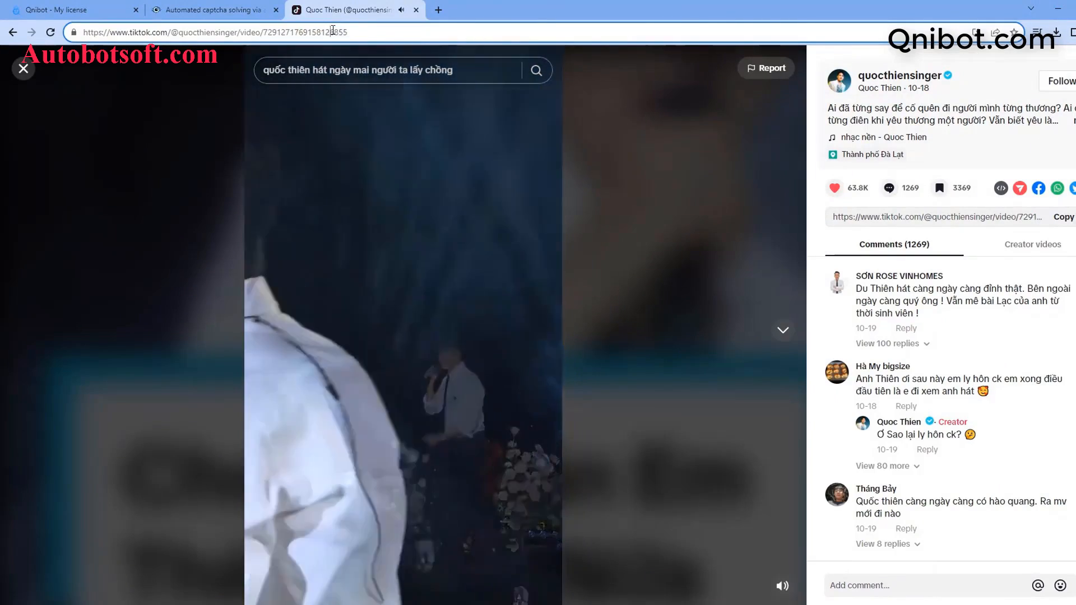
key(ctrl+a)
key(ctrl+c)
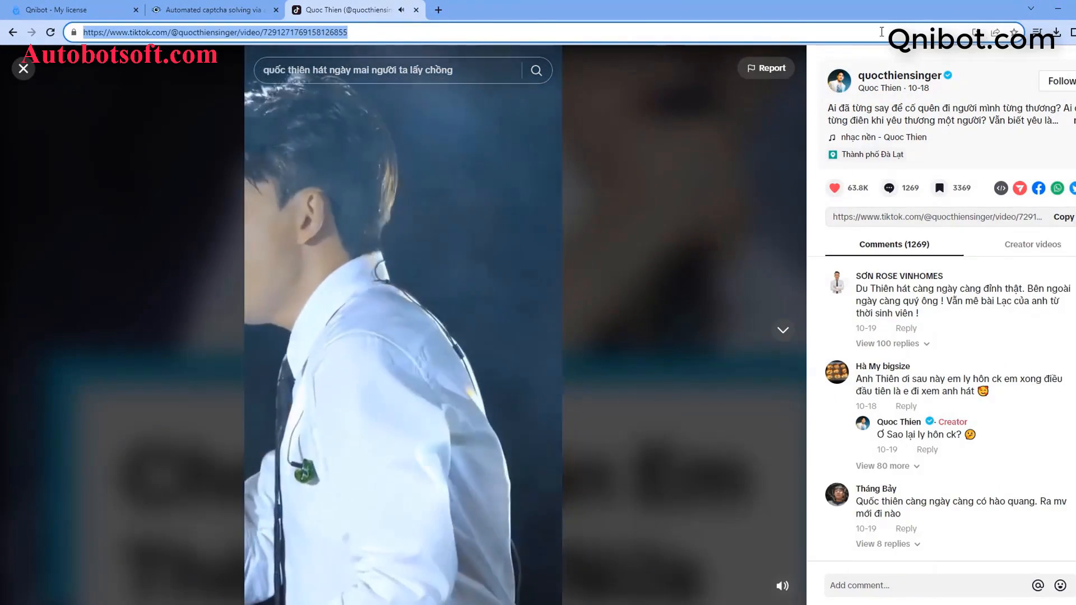
click(1057, 9)
key(ctrl+v)
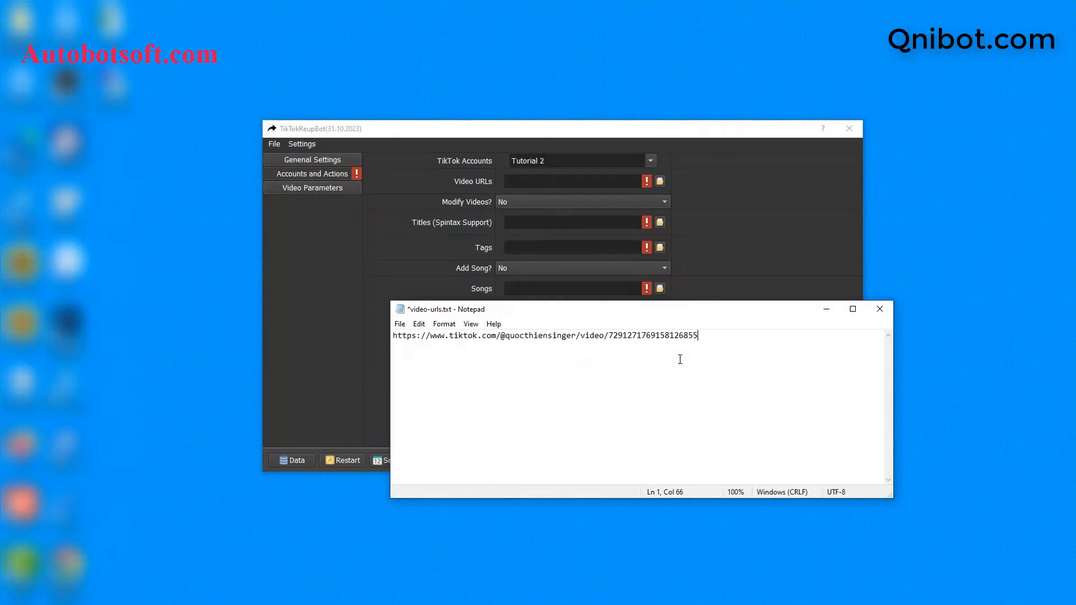
- Add the third profile video's URL on a new line in video-urls.txt
click(289, 604)
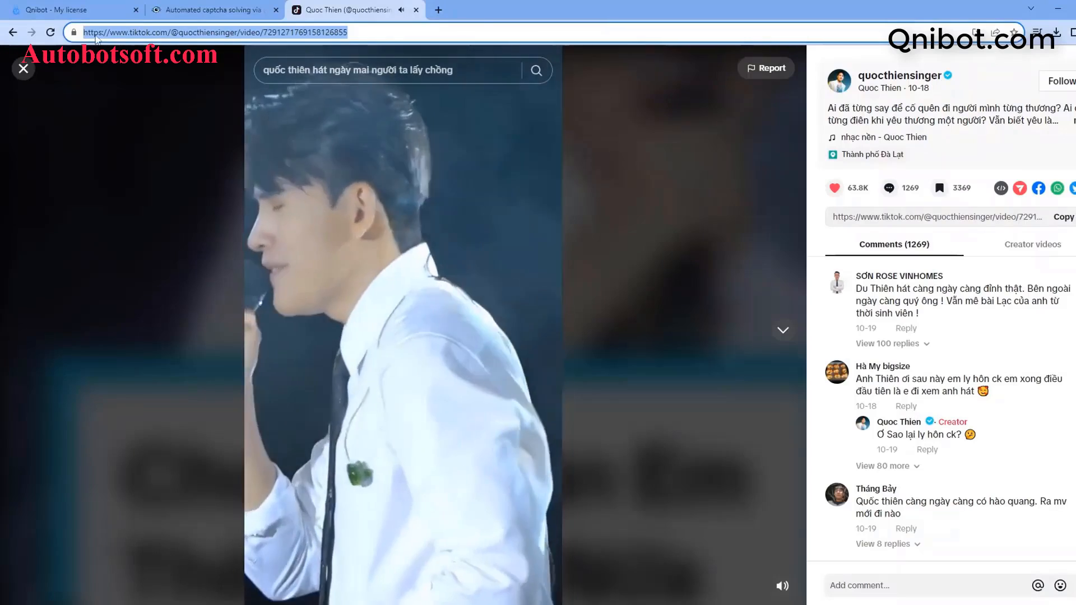
click(27, 72)
click(440, 352)
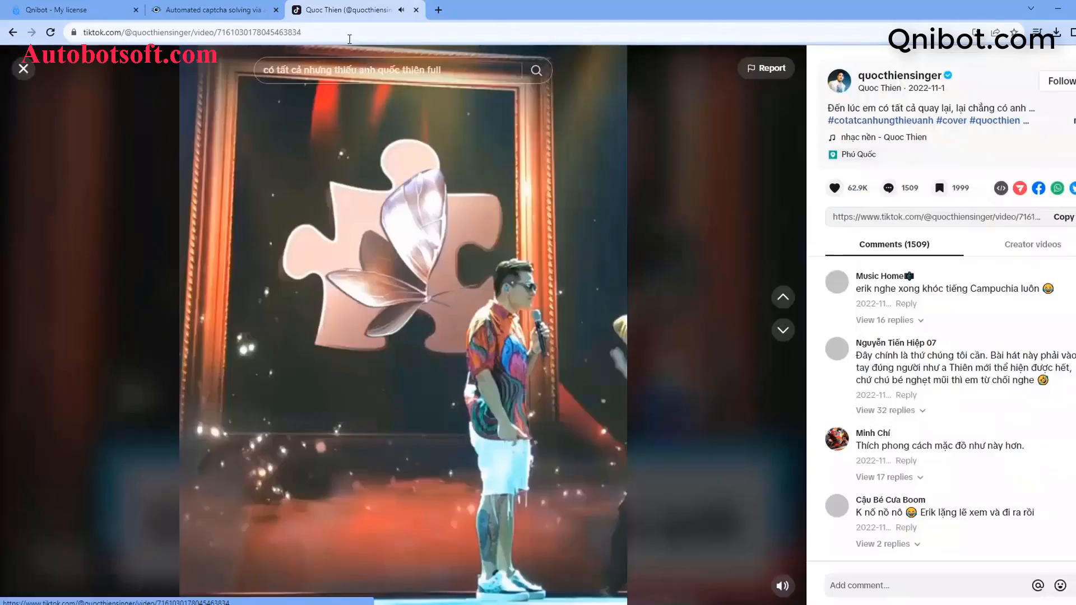
click(342, 29)
key(ctrl+c)
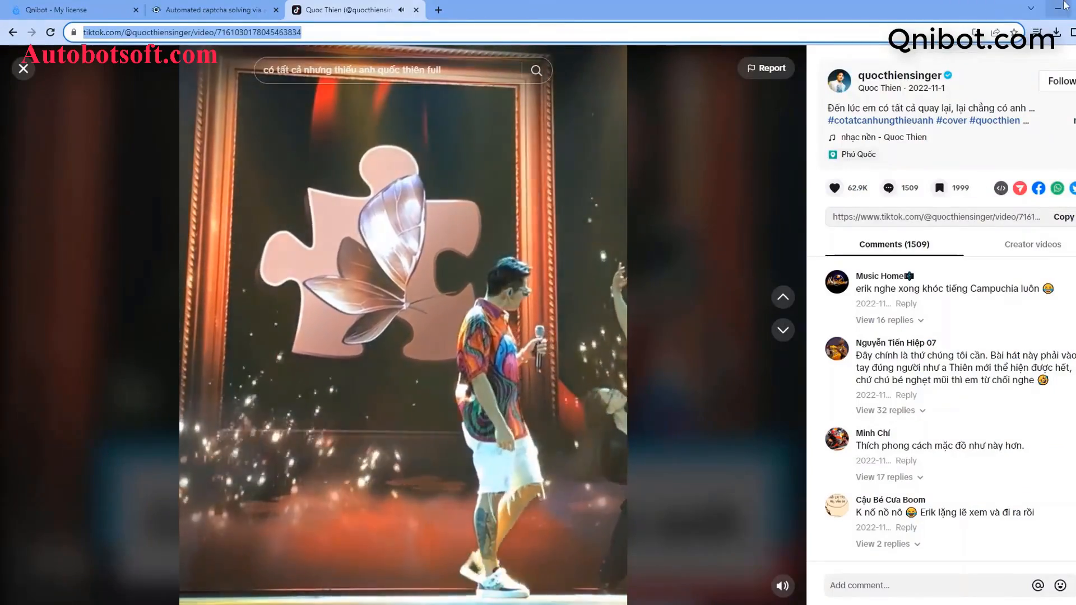
click(1055, 9)
key(Return)
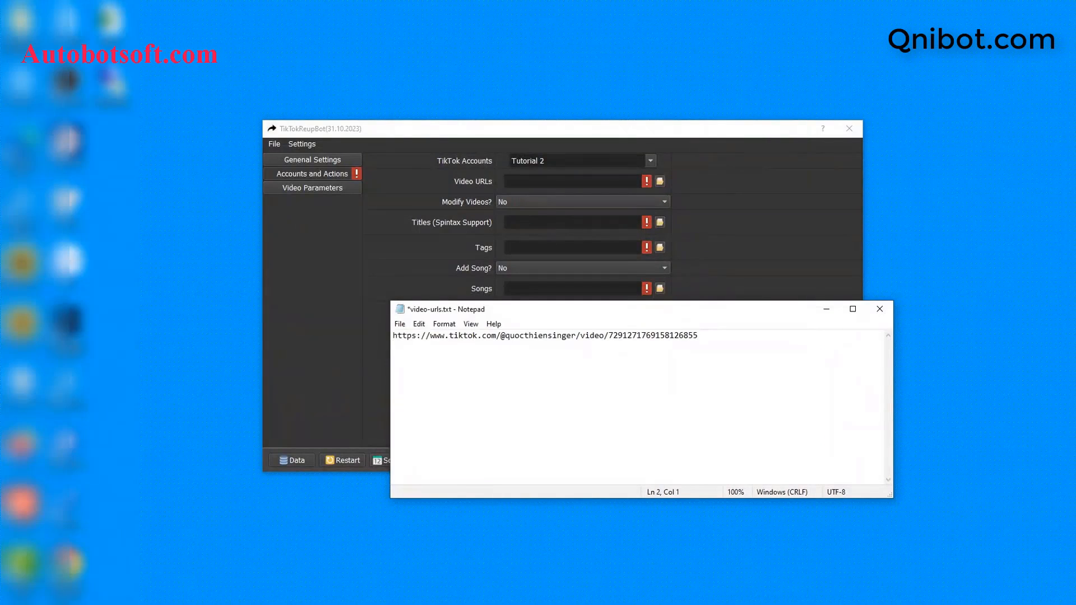
key(ctrl+v)
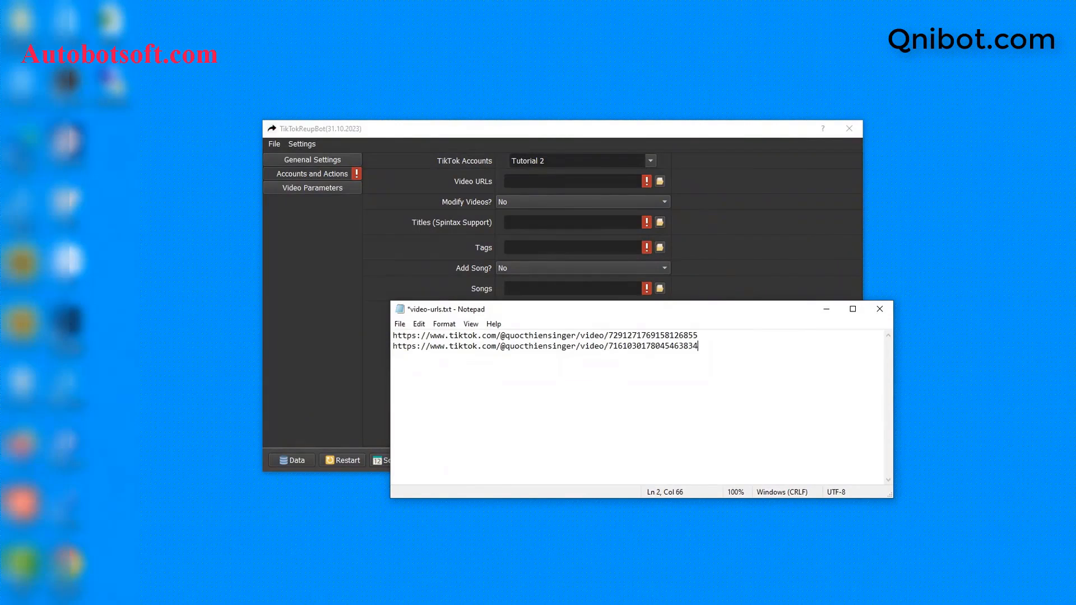
- Remove the trailing blank line, save video-urls.txt and minimize Notepad
key(Return)
key(Return)
key(BackSpace)
key(BackSpace)
click(399, 324)
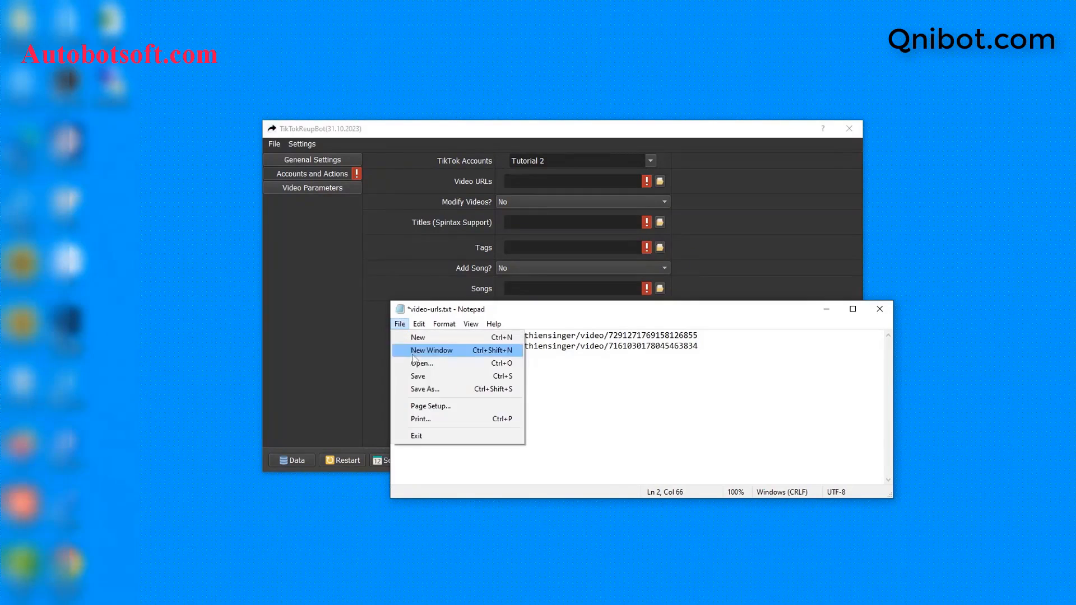
click(436, 373)
click(822, 311)
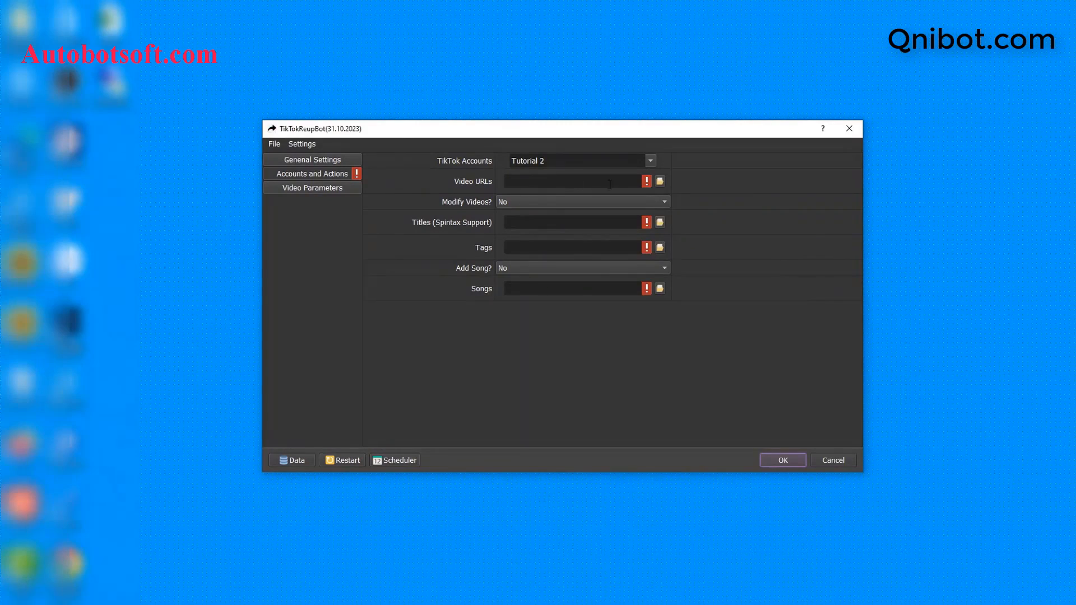
- Set the Video URLs source to D:/qnibot/video-urls.txt via the Open File dialog
click(660, 181)
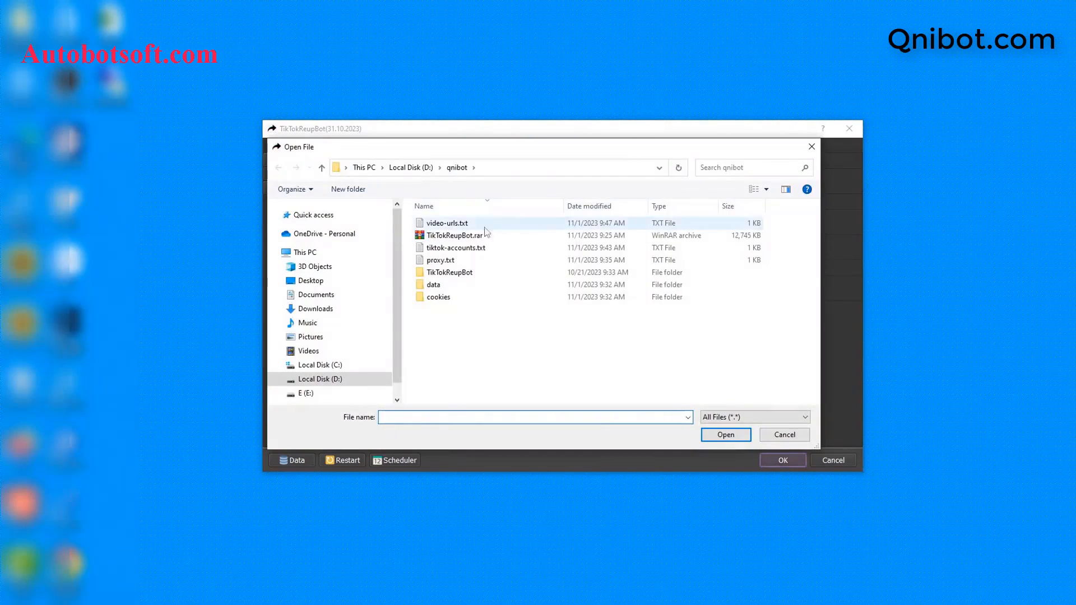
click(449, 226)
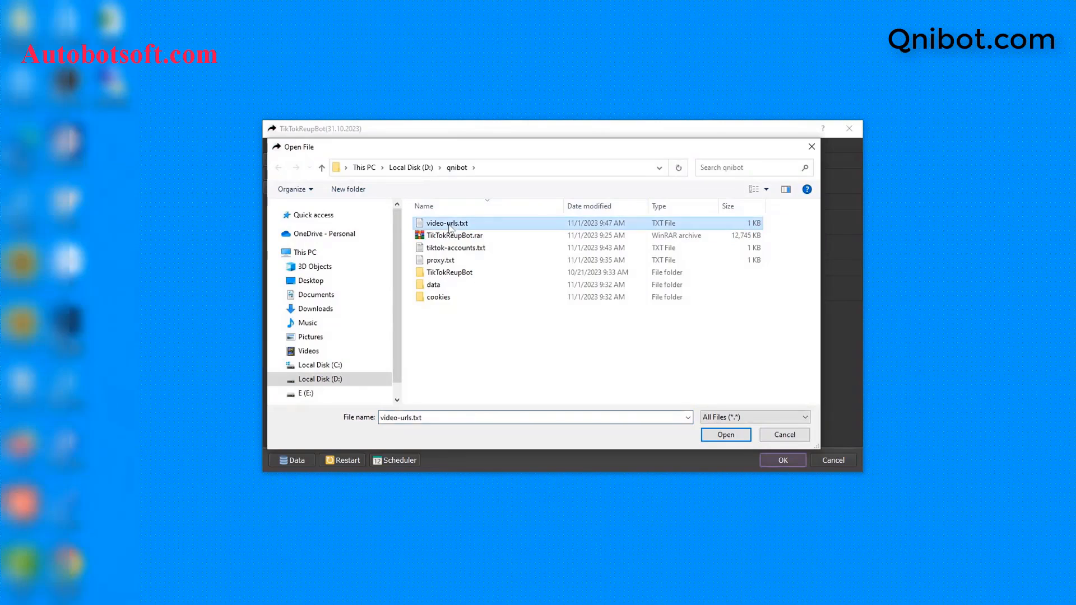
click(722, 436)
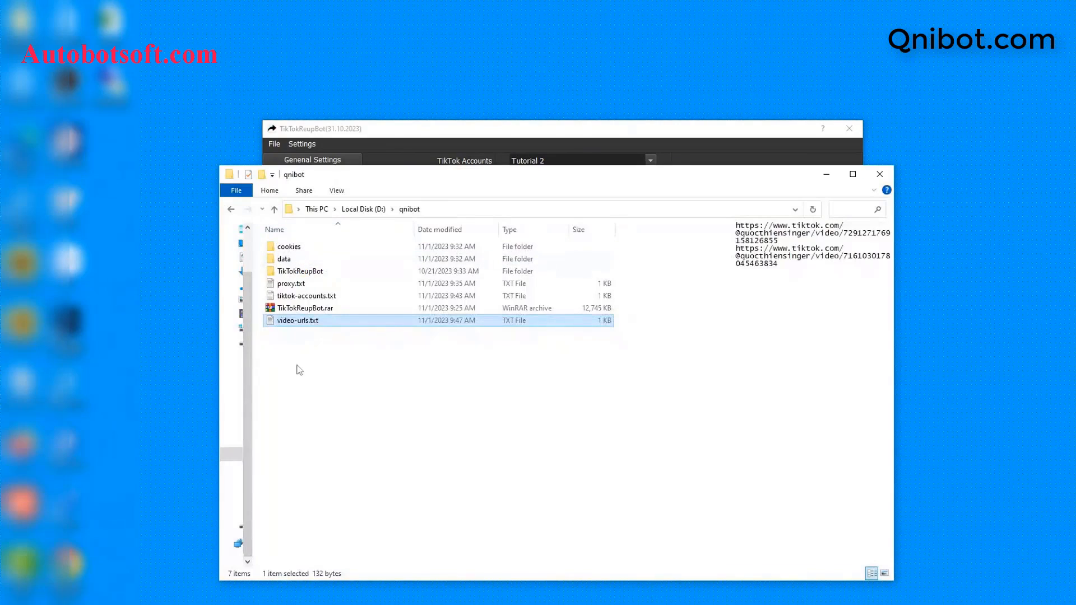
- Create a new text document named titles.txt in the qnibot folder
right_click(298, 369)
mouse_move(343, 523)
click(453, 494)
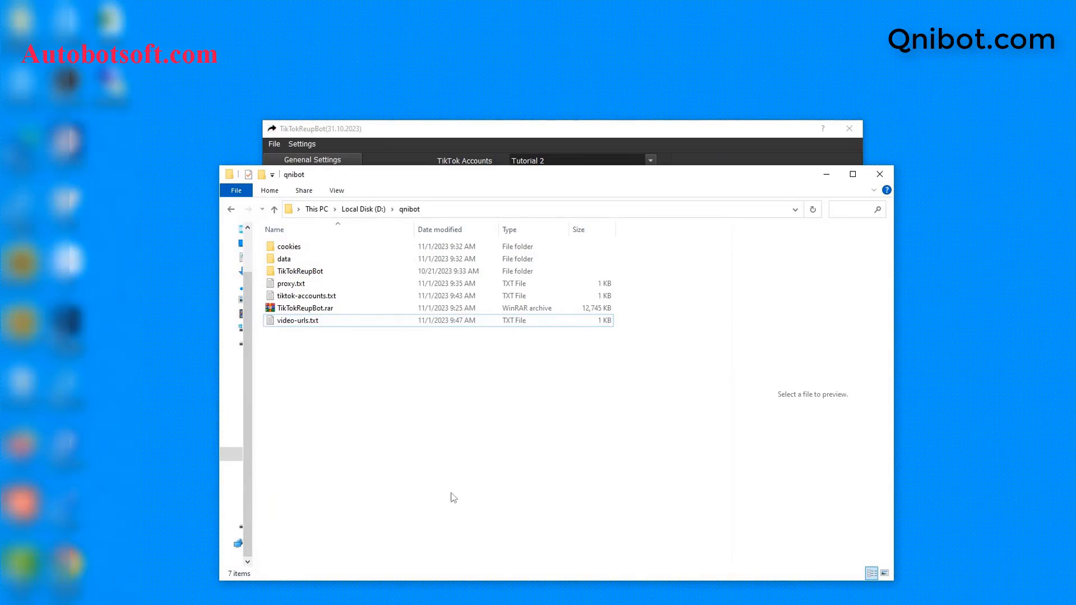
text(titles.txt)
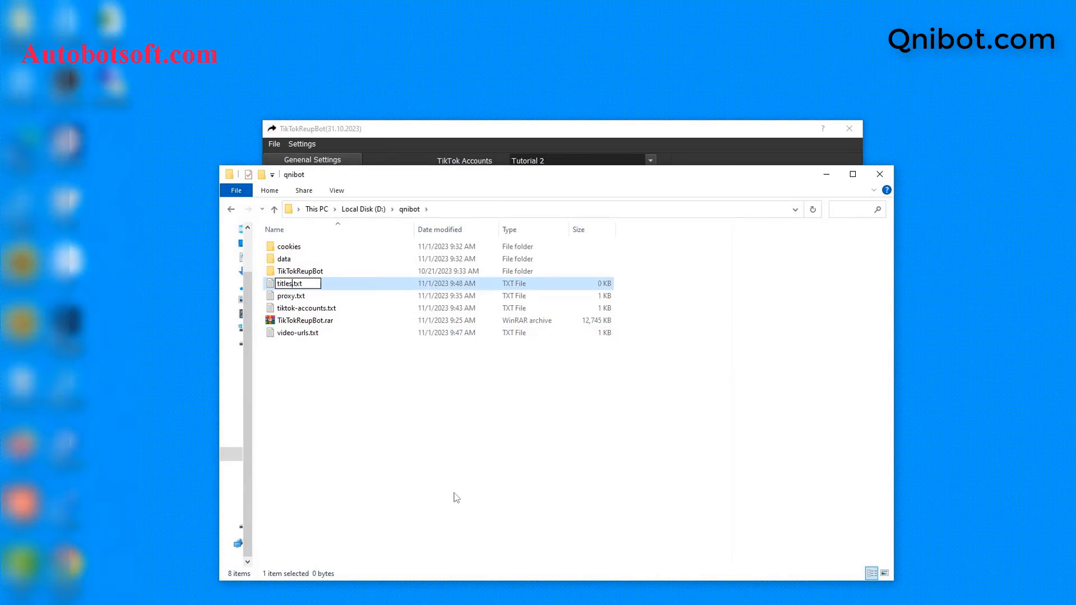
key(Return)
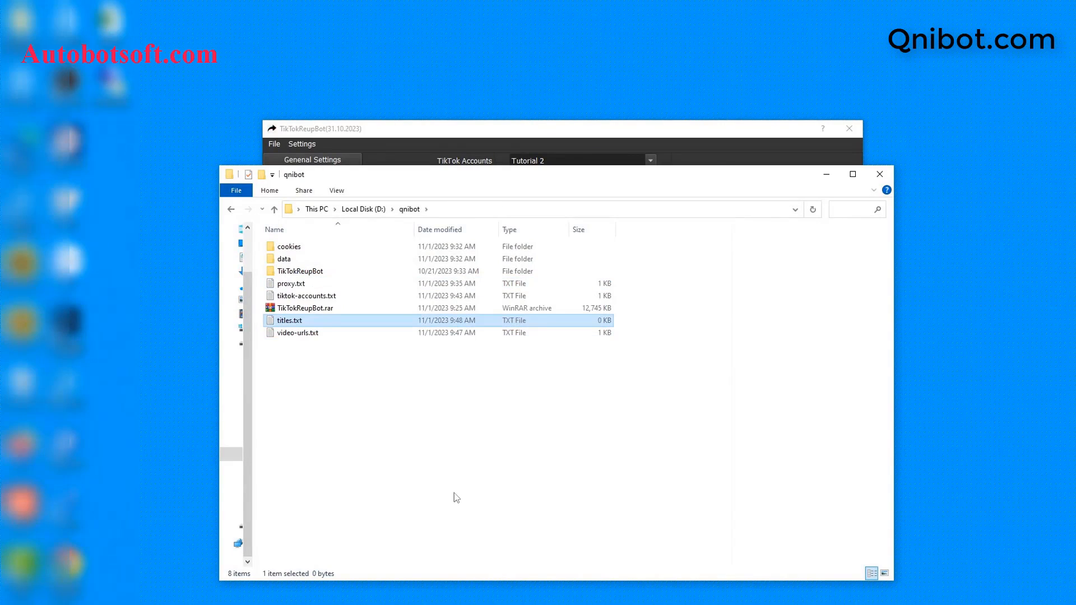
- Open titles.txt in Notepad and type {hi|hello} {Sir|Bro} !, My song and Hi all
double_click(334, 320)
click(516, 202)
click(598, 322)
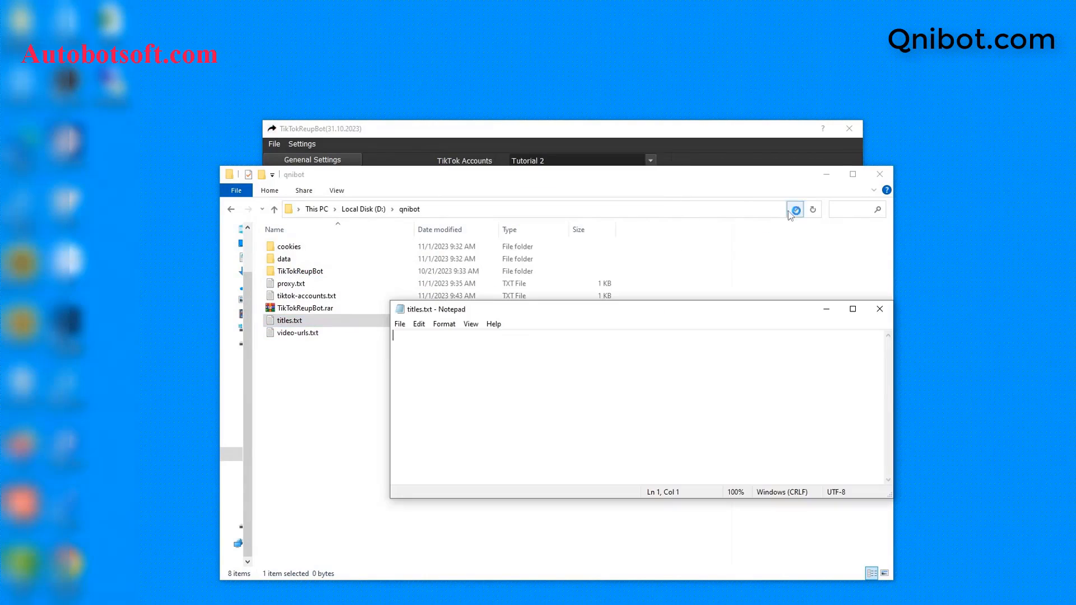
click(825, 175)
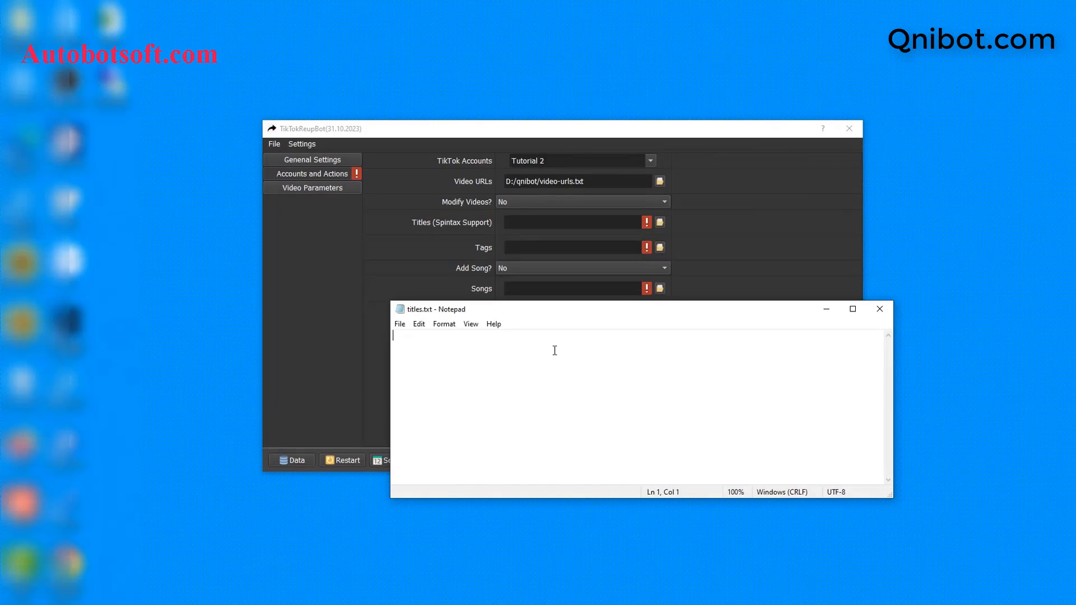
text({hi|hello} {Sir|Bro} !)
key(Return)
text(My song)
key(Return)
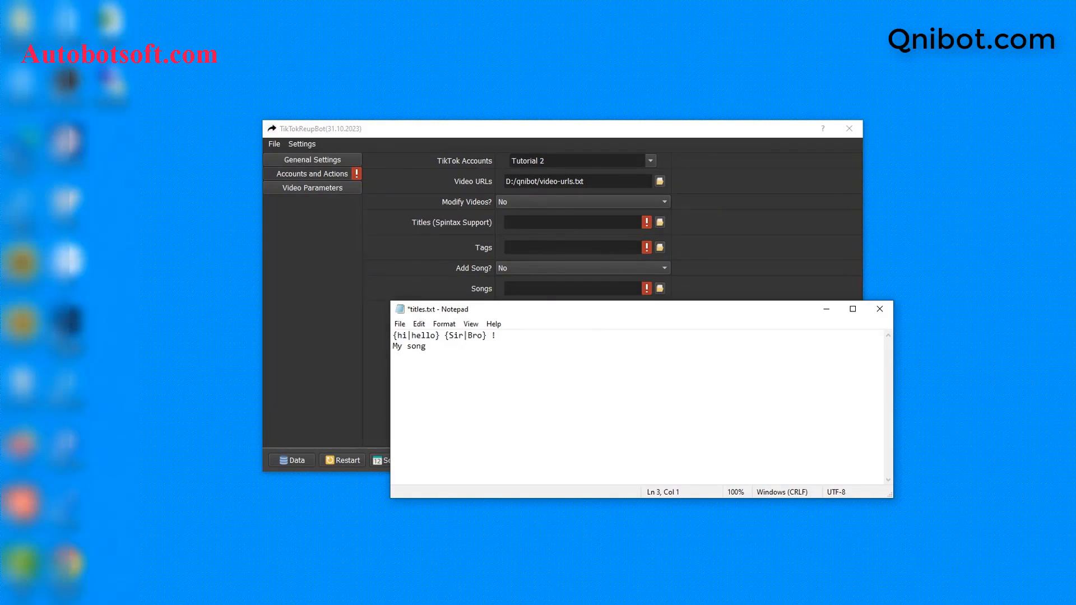
text(Hi all)
- Save titles.txt and bring TikTokReupBot's settings window forward
click(405, 326)
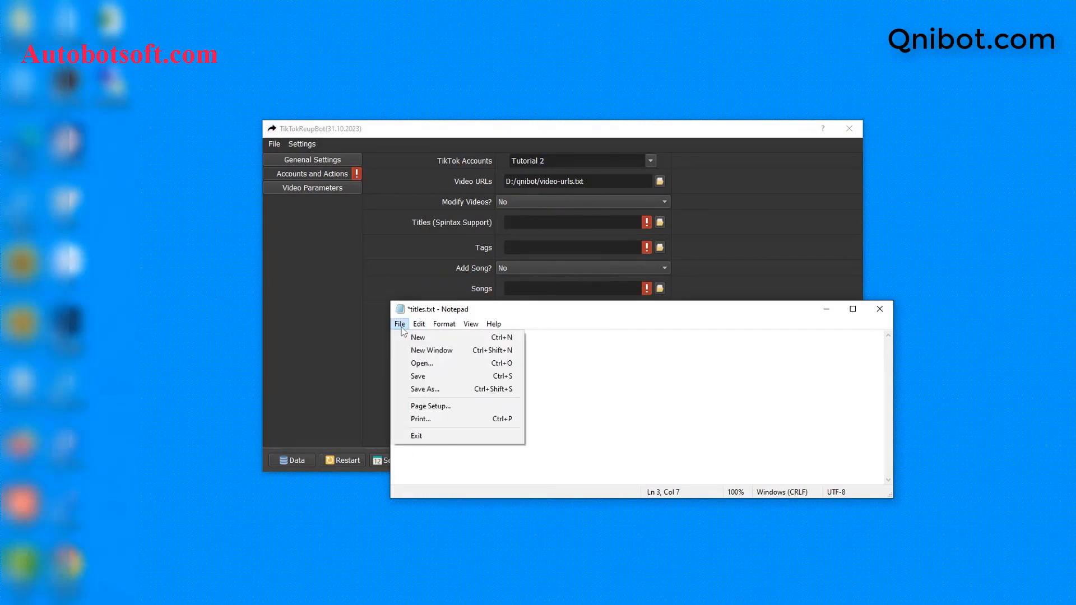
click(402, 327)
click(402, 326)
click(428, 376)
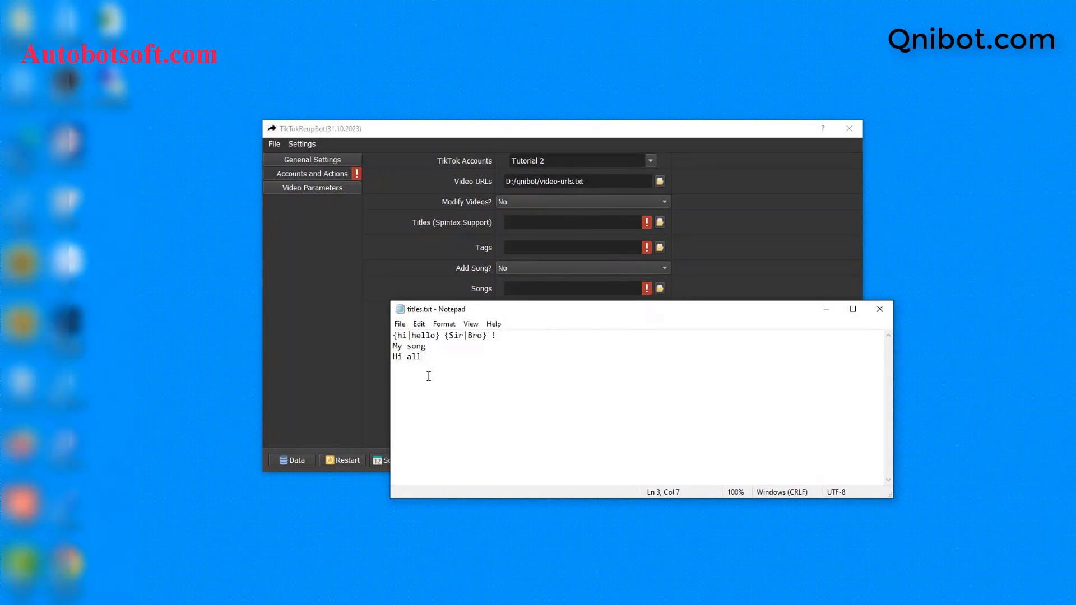
click(750, 269)
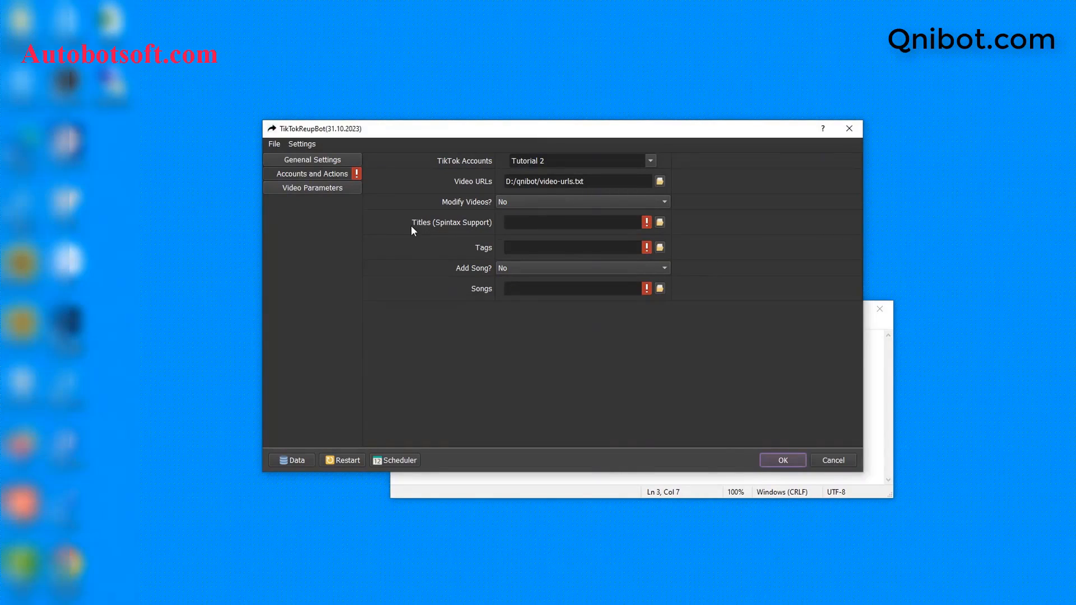
- Set the Titles (Spintax Support) source to D:/qnibot/titles.txt
click(658, 223)
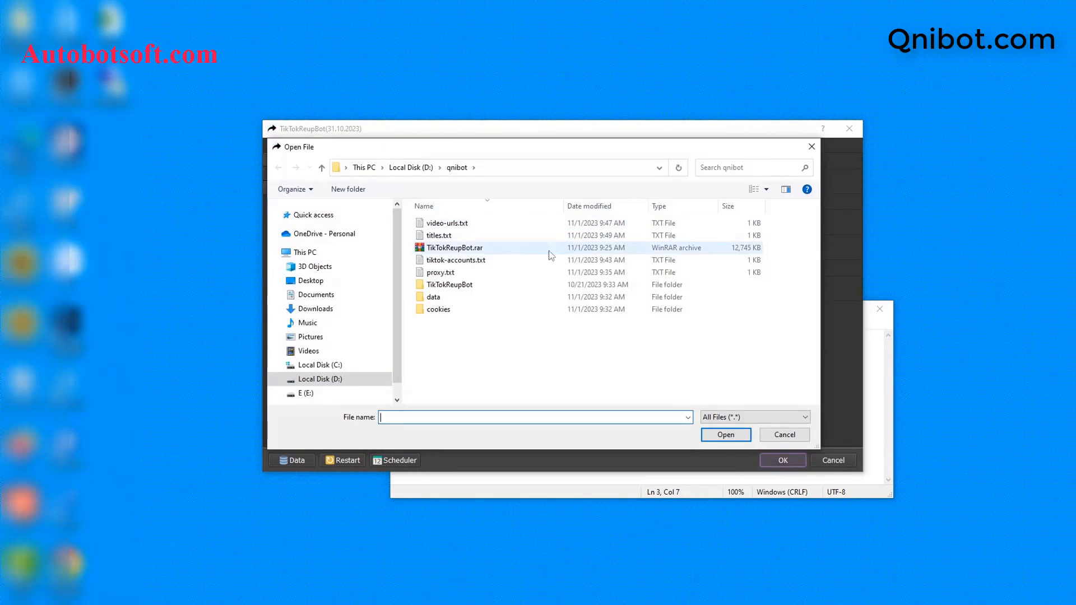
click(440, 237)
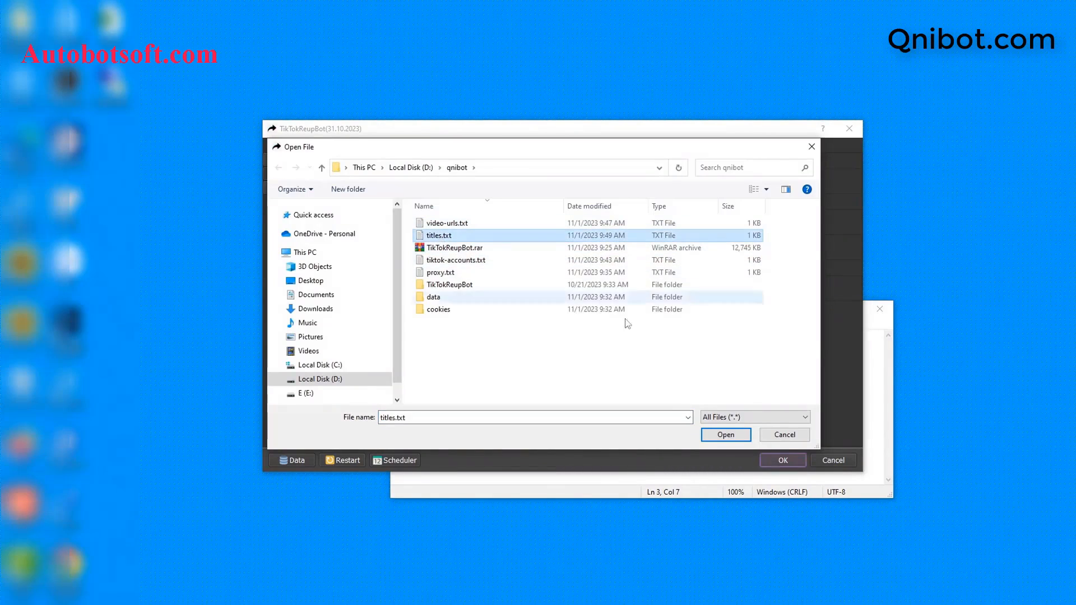
click(716, 434)
- Close the titles.txt Notepad window and return to the qnibot folder
click(643, 476)
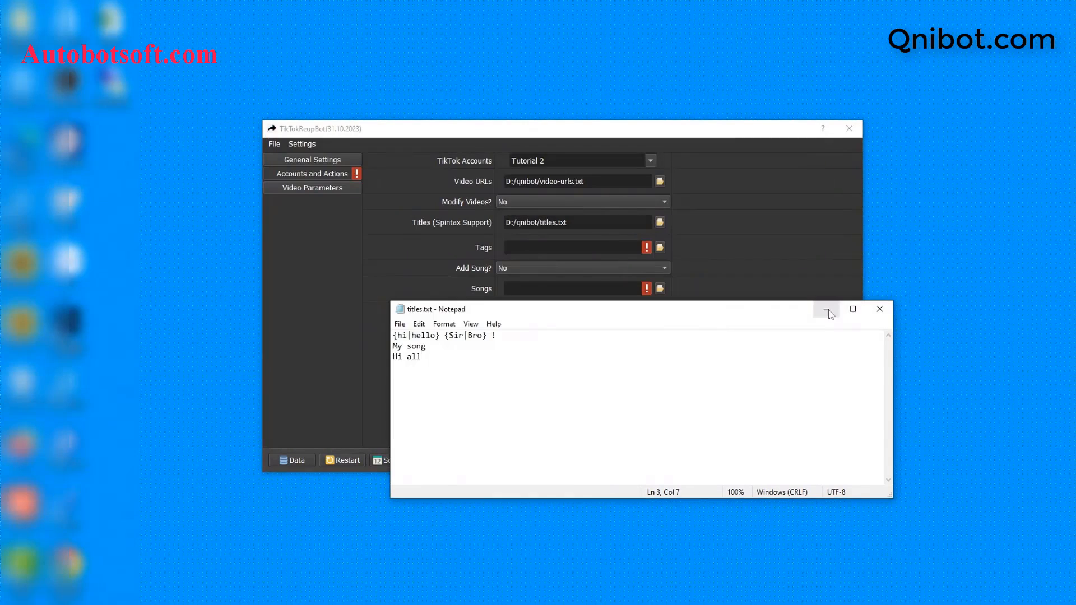
click(879, 309)
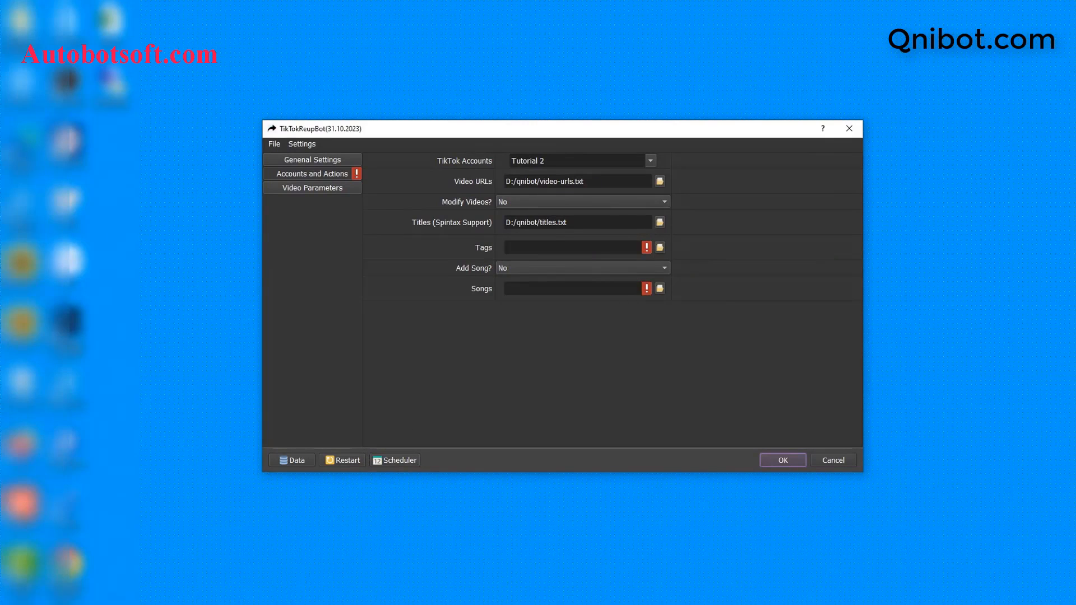
click(250, 602)
- Create a new text document named tags.txt in the qnibot folder
right_click(304, 365)
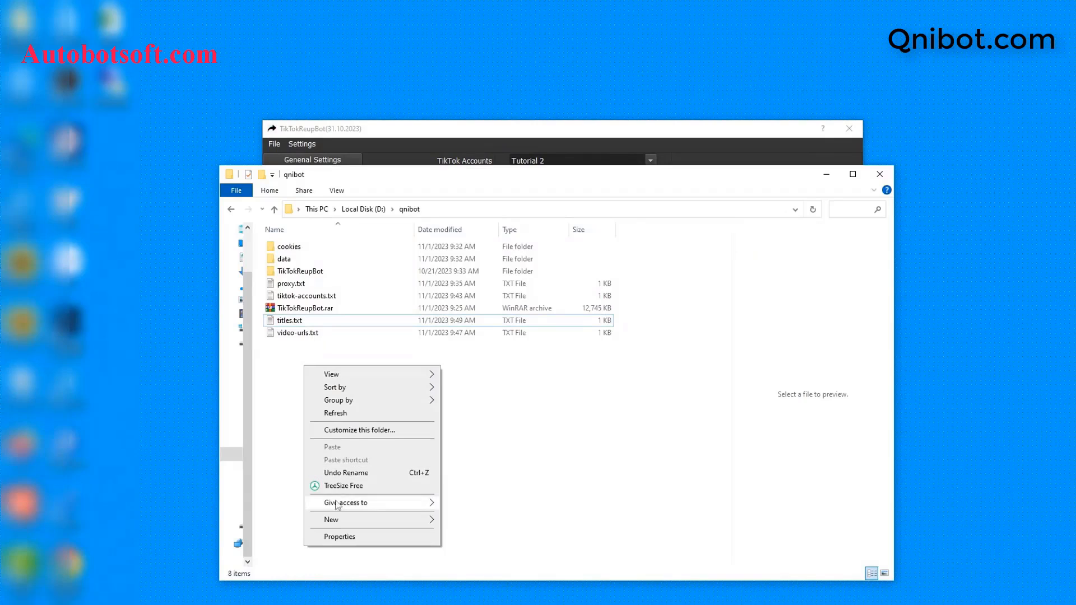
mouse_move(340, 520)
click(467, 489)
text(t)
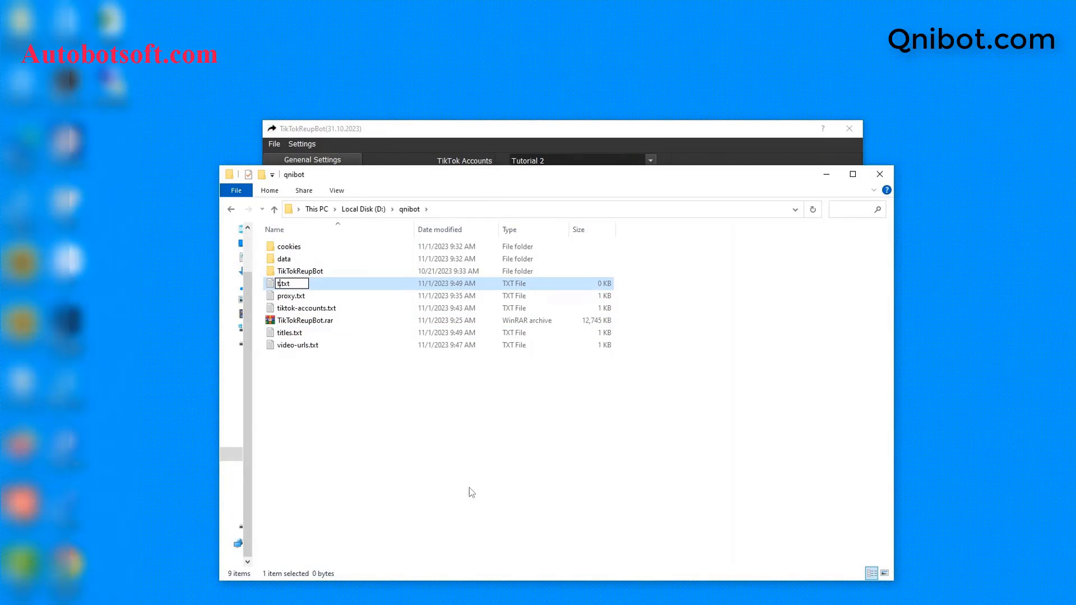
text(ags)
key(Return)
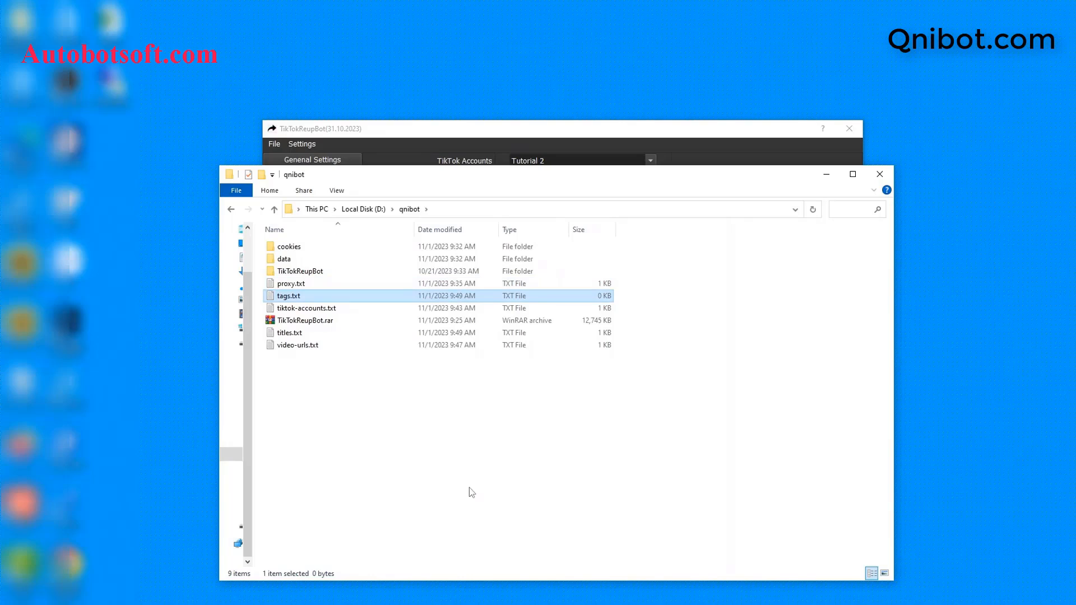
- Open tags.txt in Notepad and enter tiktok, trending, hot and music video, one per line
double_click(348, 299)
click(616, 206)
click(616, 323)
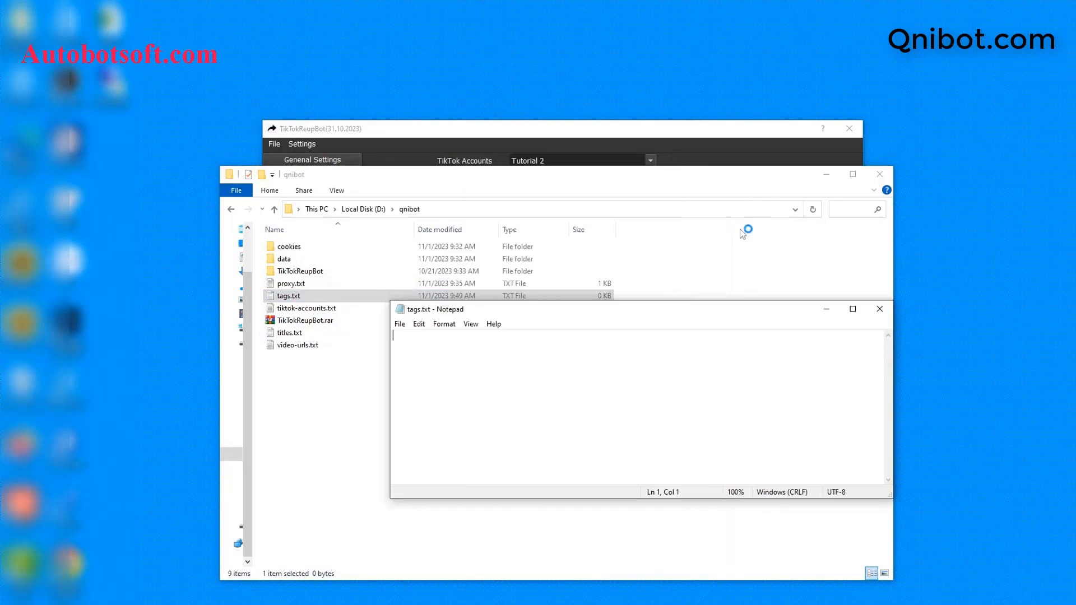
click(825, 174)
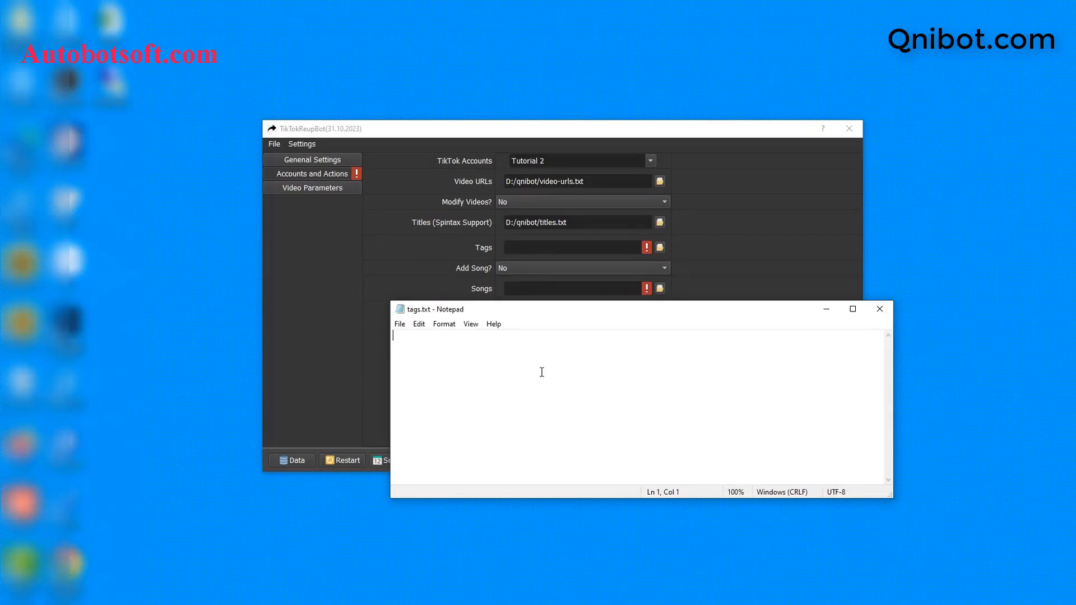
text(tiktok )
text(tr)
text(e)
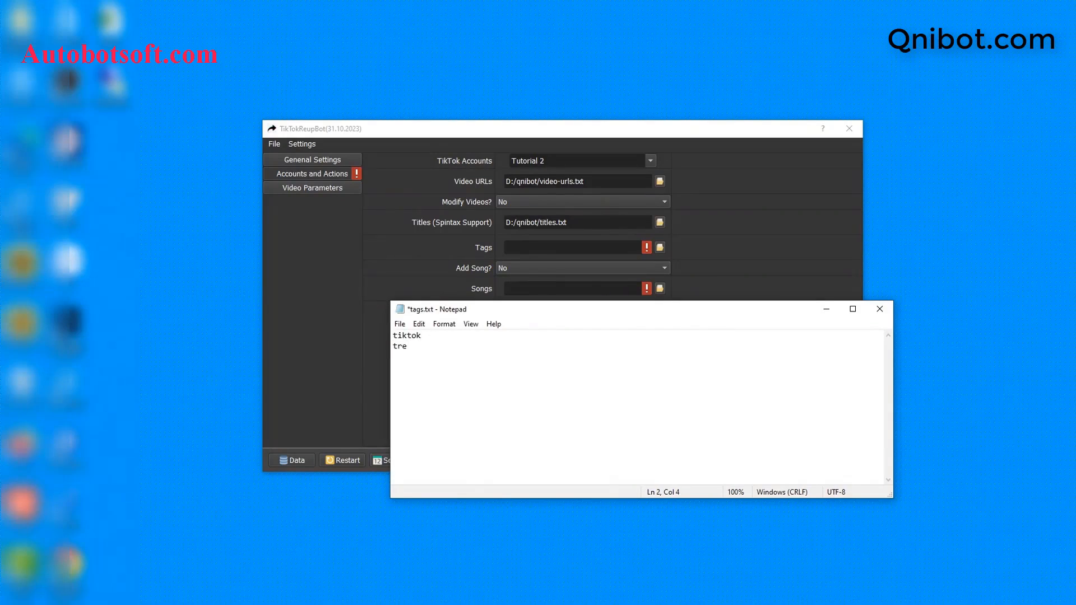
text(nding)
key(Return)
text(hot)
key(Return)
text(music video)
- Save tags.txt and browse to it as TikTokReupBot's Tags file
click(400, 324)
click(427, 376)
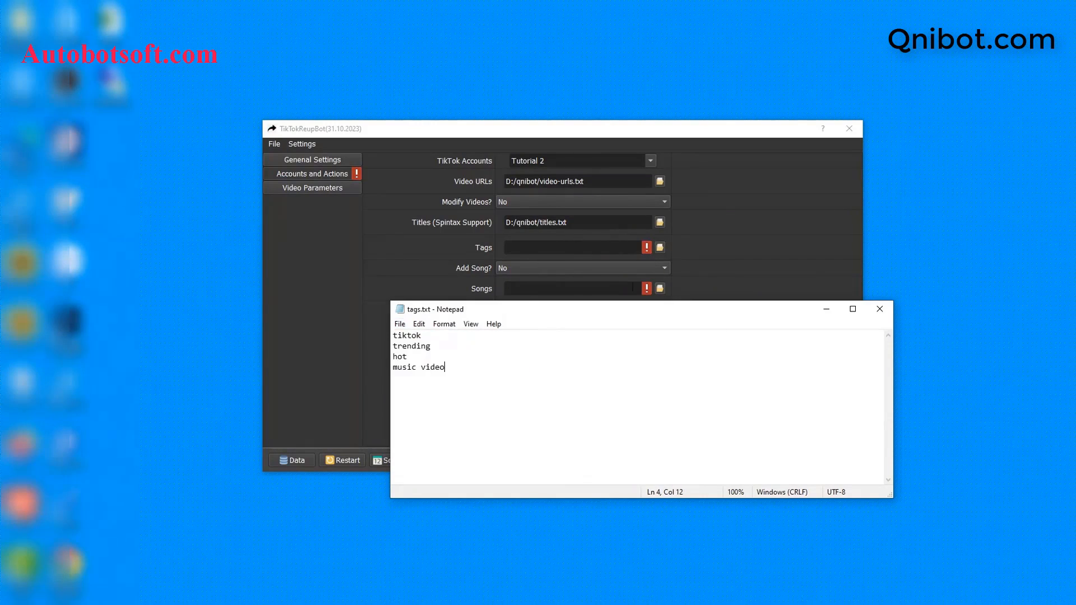
click(436, 257)
click(659, 247)
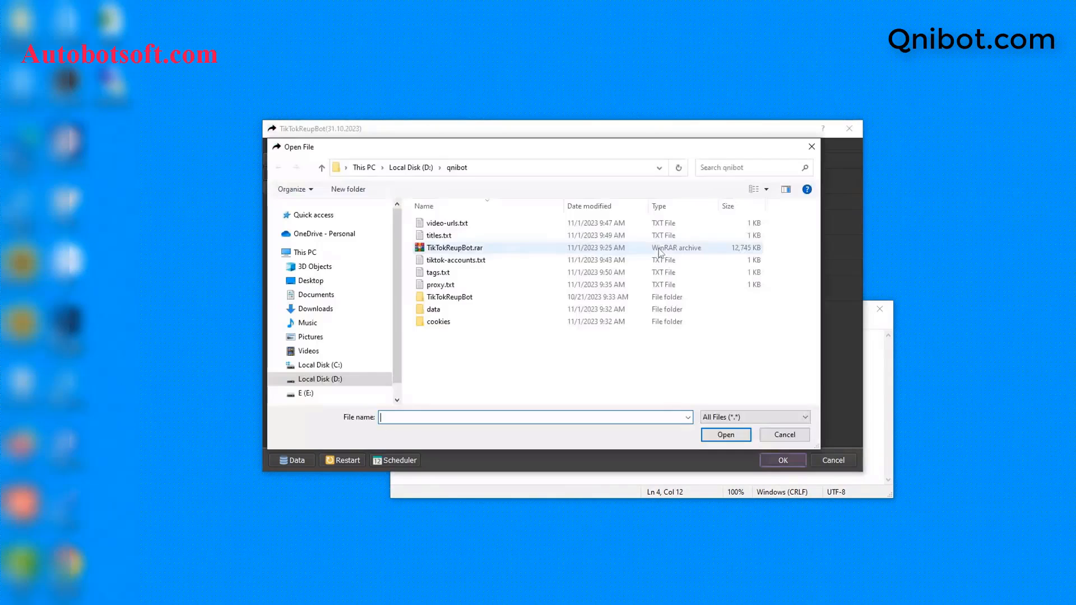
click(444, 273)
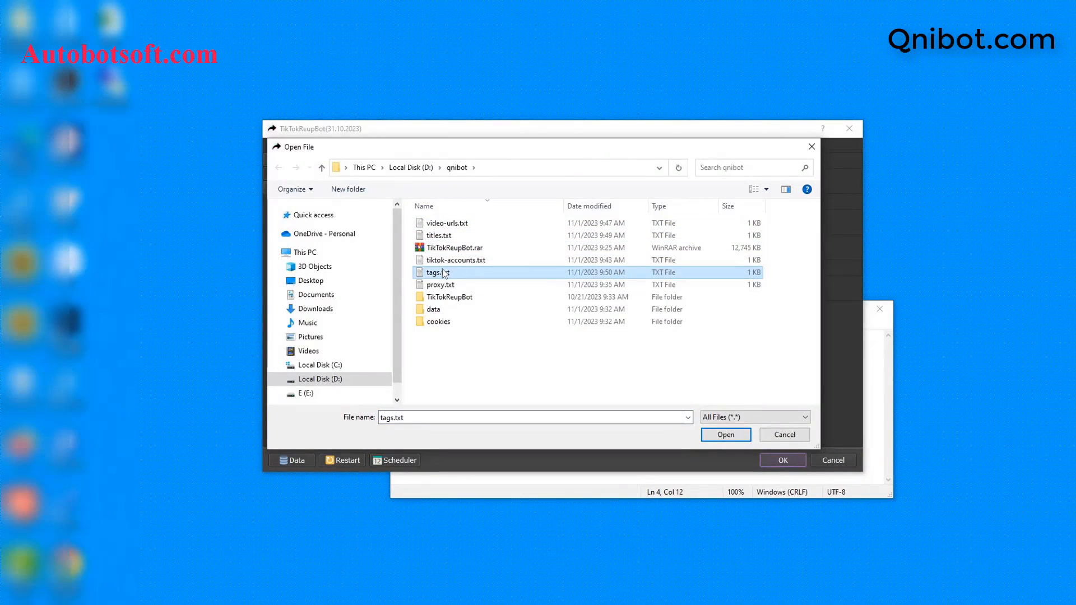